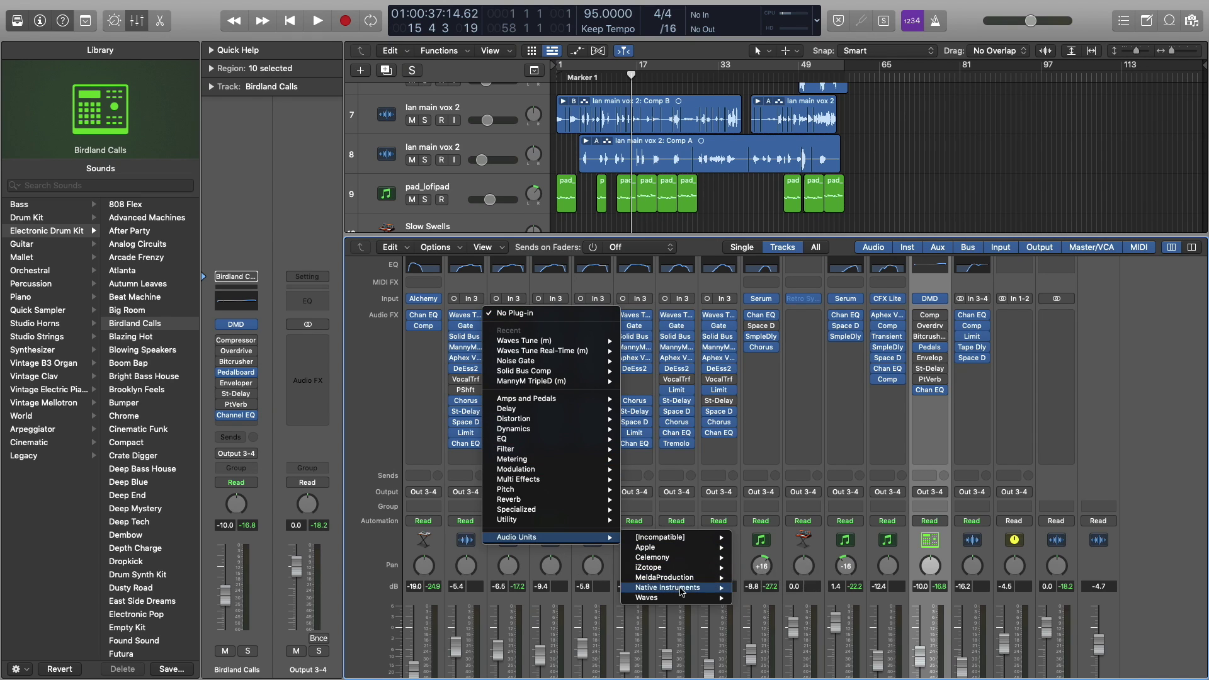
Step: Insert Waves Tune (m) in an empty Audio FX slot on the lan main vox 2 channel
{"action": "mouse_move", "coordinate": [680, 598]}
{"action": "left_click", "coordinate": [778, 636]}
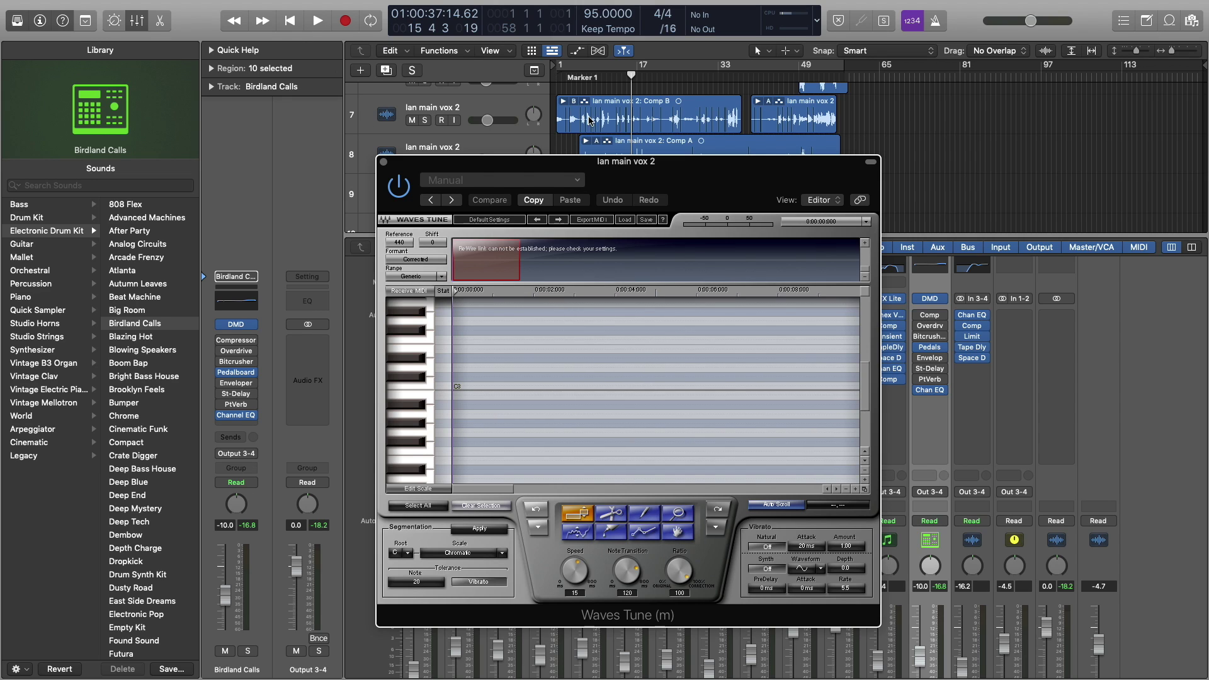
Step: Set the Waves Tune vocal range to Bass
{"action": "left_click", "coordinate": [413, 277]}
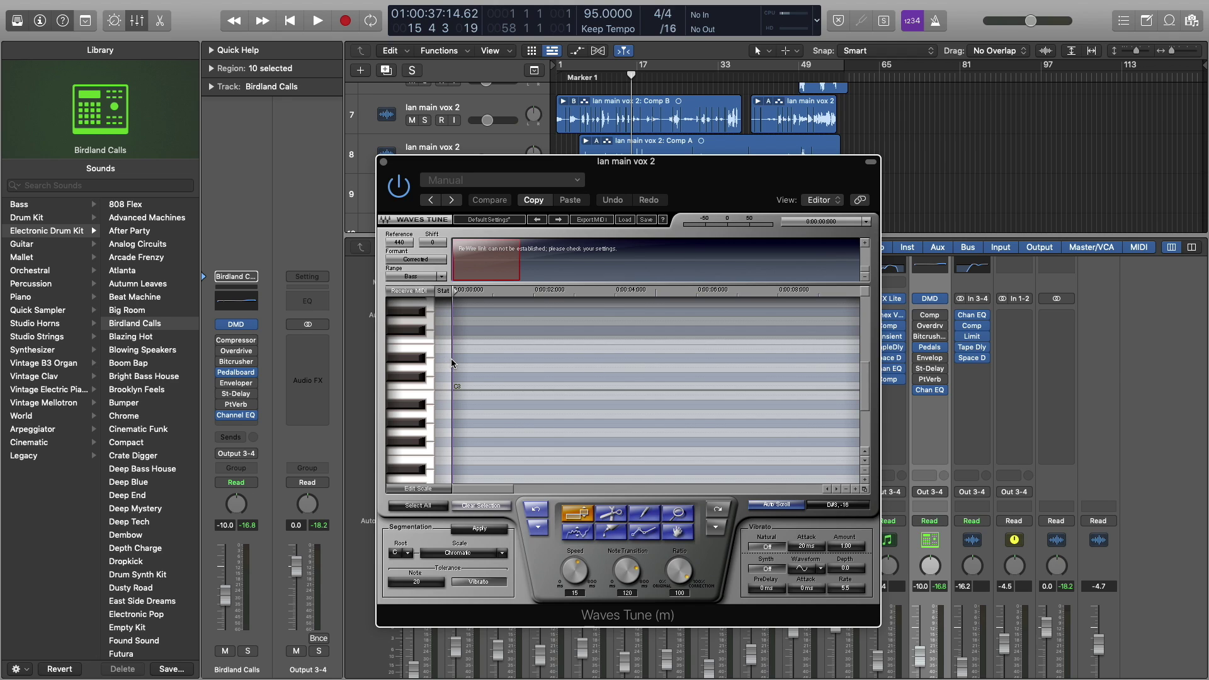
{"action": "left_click", "coordinate": [440, 278]}
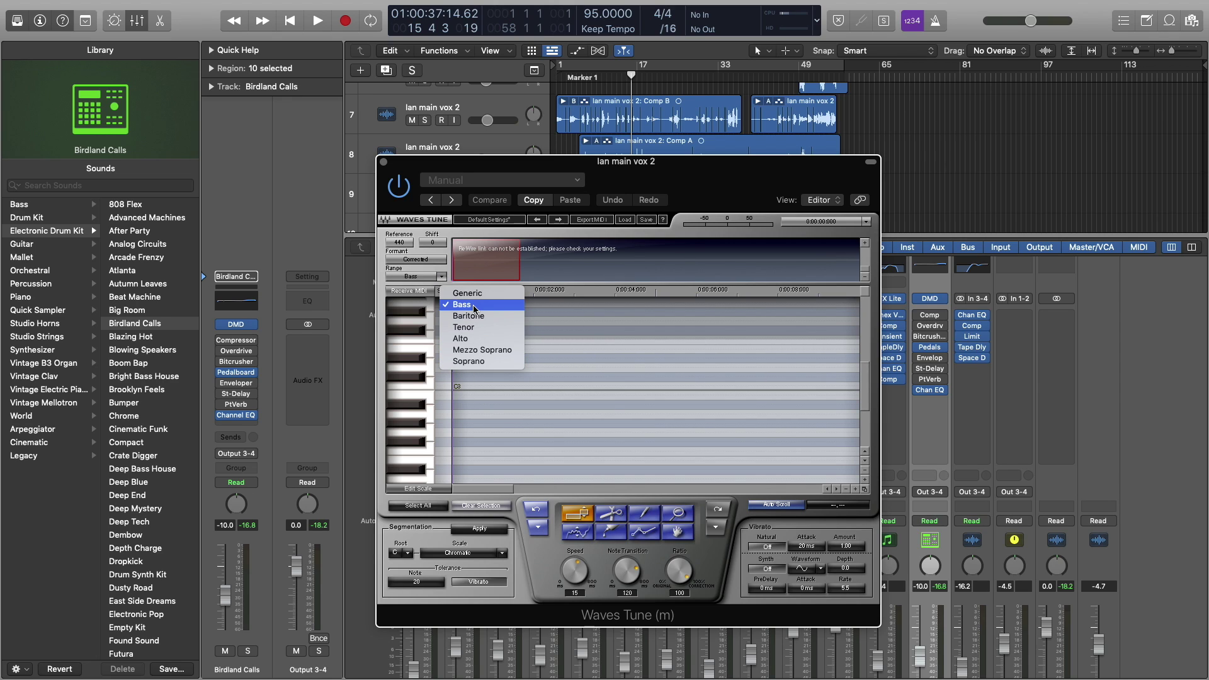
{"action": "left_click", "coordinate": [451, 339]}
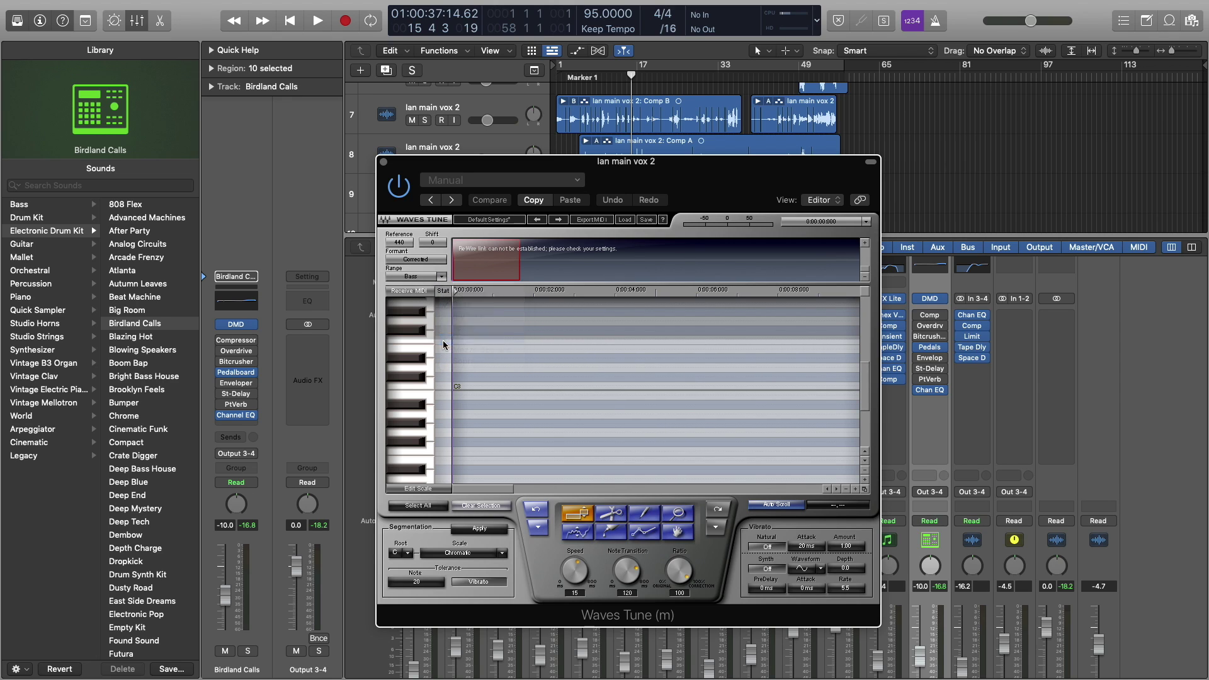
{"action": "scroll", "coordinate": [453, 345], "scroll_direction": "up", "scroll_amount": 6}
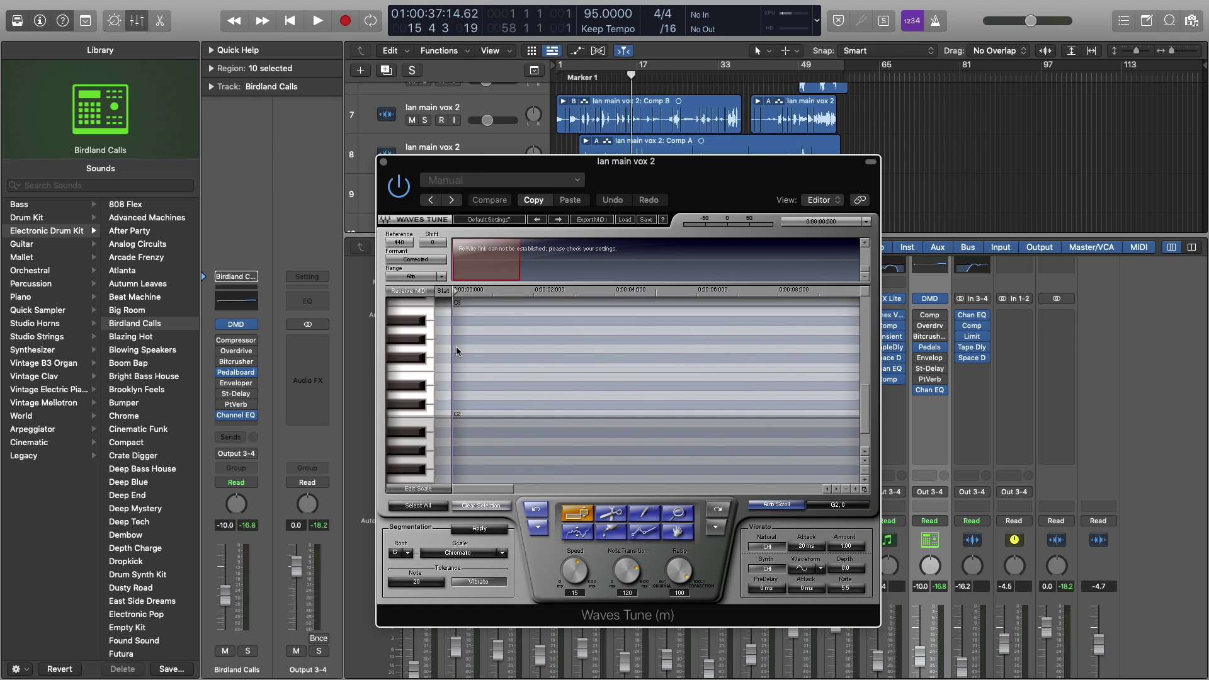
{"action": "scroll", "coordinate": [459, 346], "scroll_direction": "down", "scroll_amount": 6}
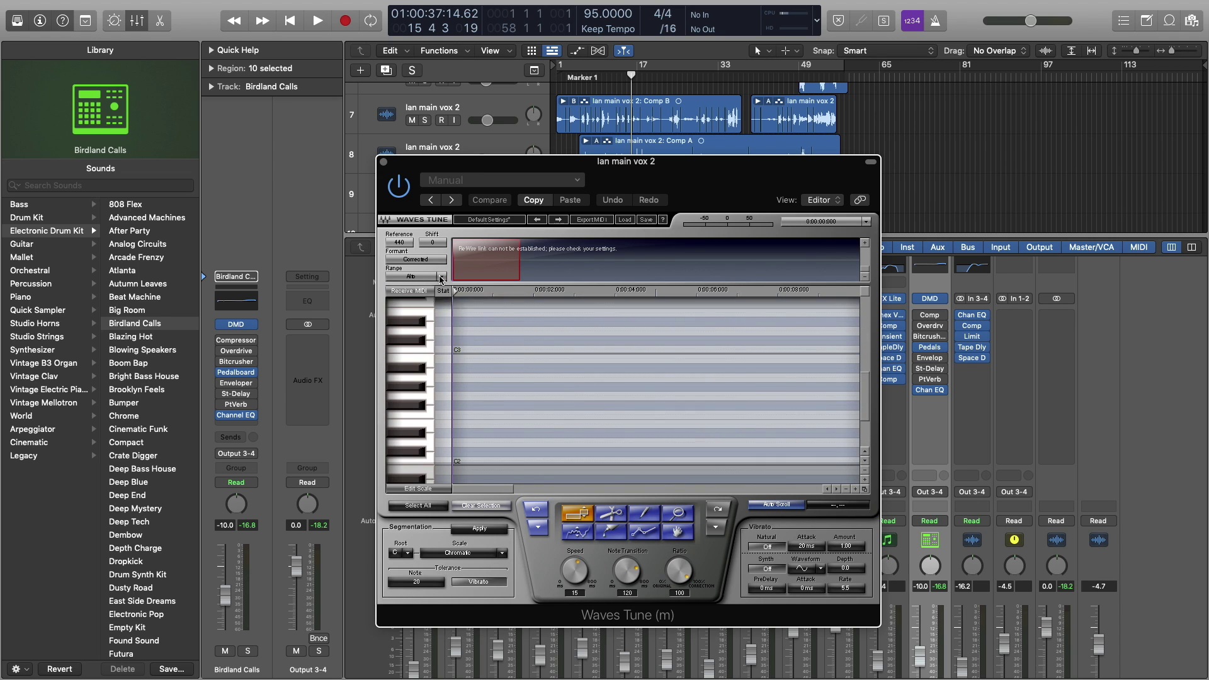
{"action": "left_click", "coordinate": [440, 278]}
{"action": "left_click", "coordinate": [462, 304]}
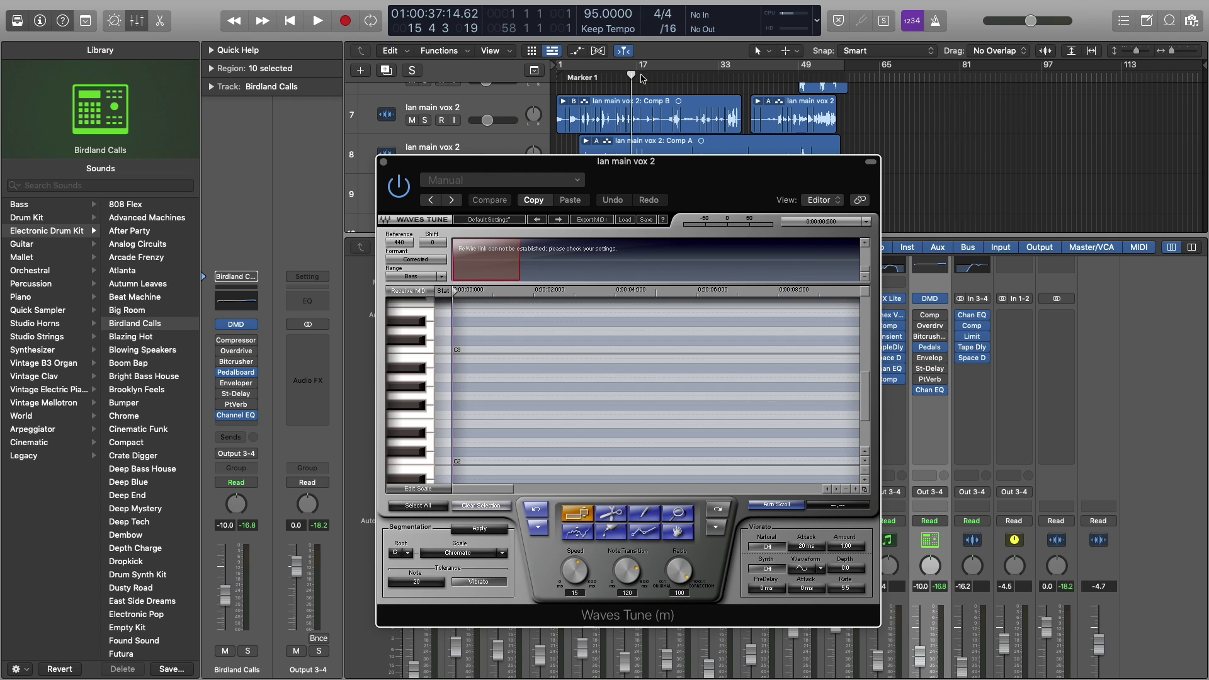
Step: Move the playhead back to bar 15 and start playback so Waves Tune scans the vocal
{"action": "left_click_drag", "start_coordinate": [631, 77], "coordinate": [617, 77]}
{"action": "key", "text": "v"}
{"action": "key", "text": "space"}
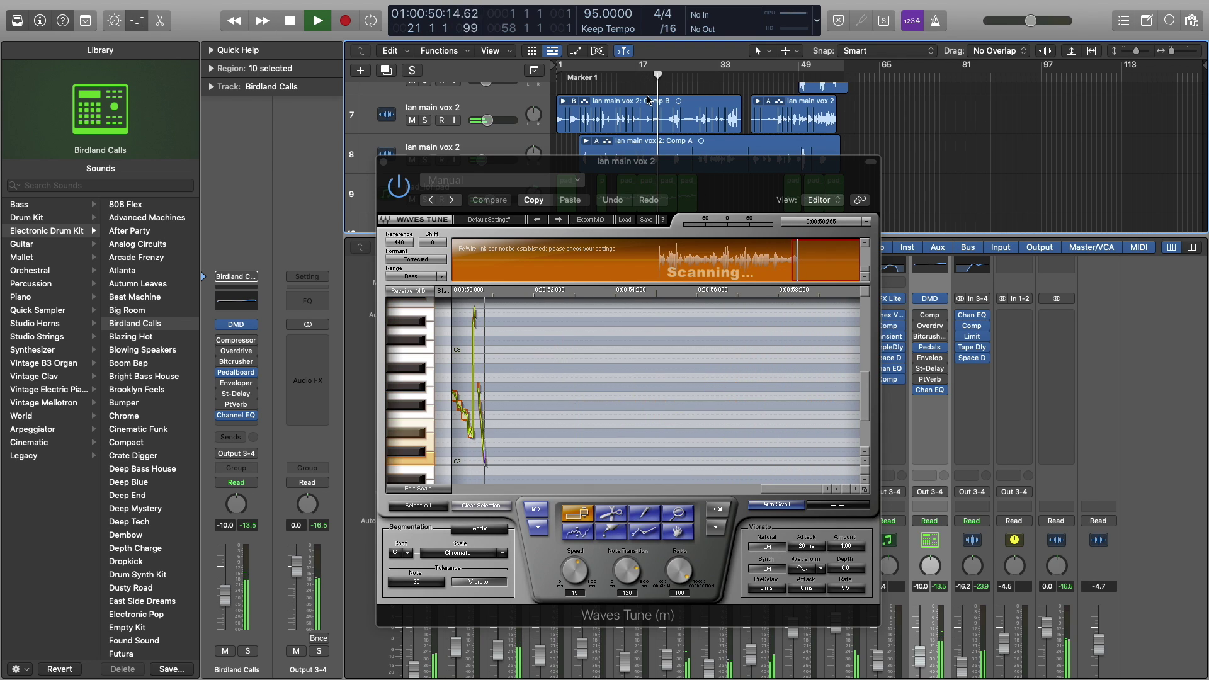
Step: Stop playback and scroll the pitch editor to the notes between 0:31 and 0:39
{"action": "key", "text": "space"}
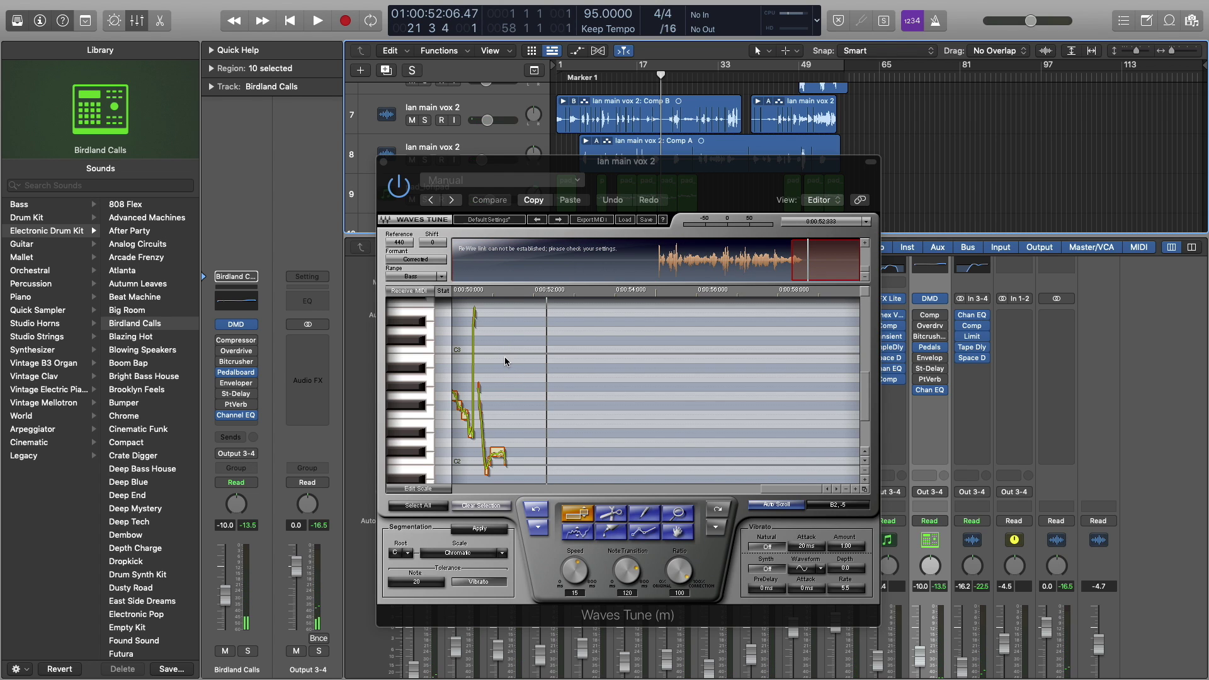
{"action": "scroll", "coordinate": [506, 361], "scroll_direction": "left", "scroll_amount": 10}
{"action": "scroll", "coordinate": [506, 360], "scroll_direction": "left", "scroll_amount": 8}
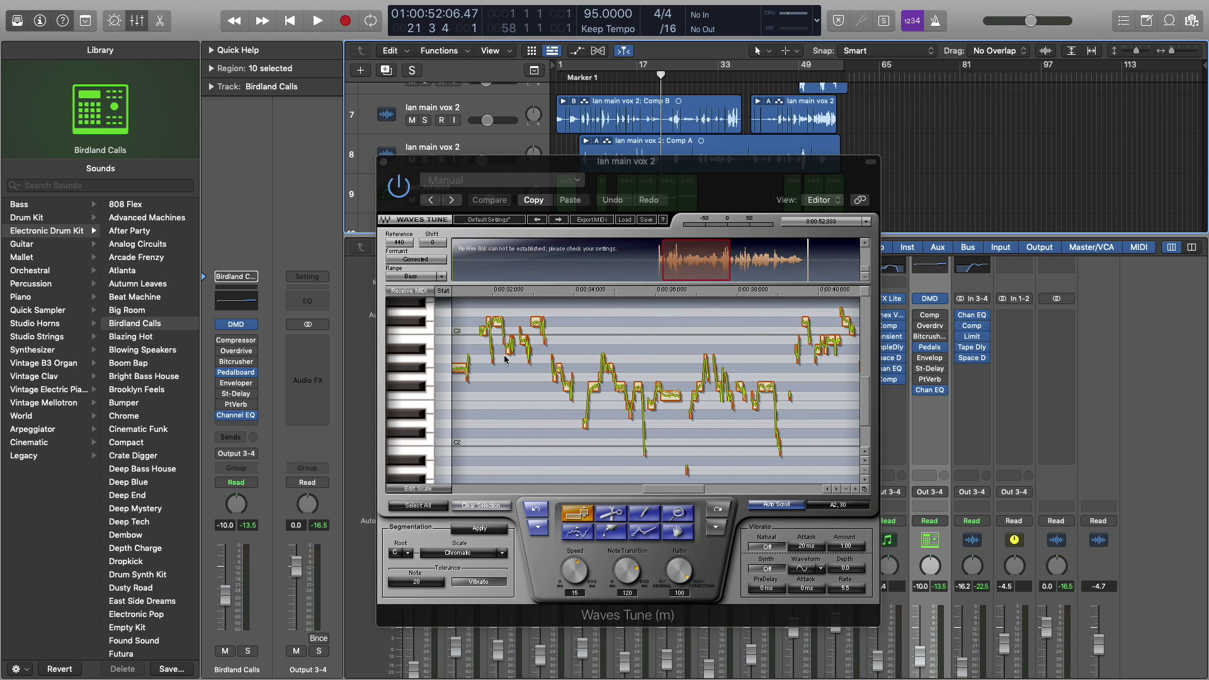
{"action": "scroll", "coordinate": [516, 357], "scroll_direction": "left", "scroll_amount": 3}
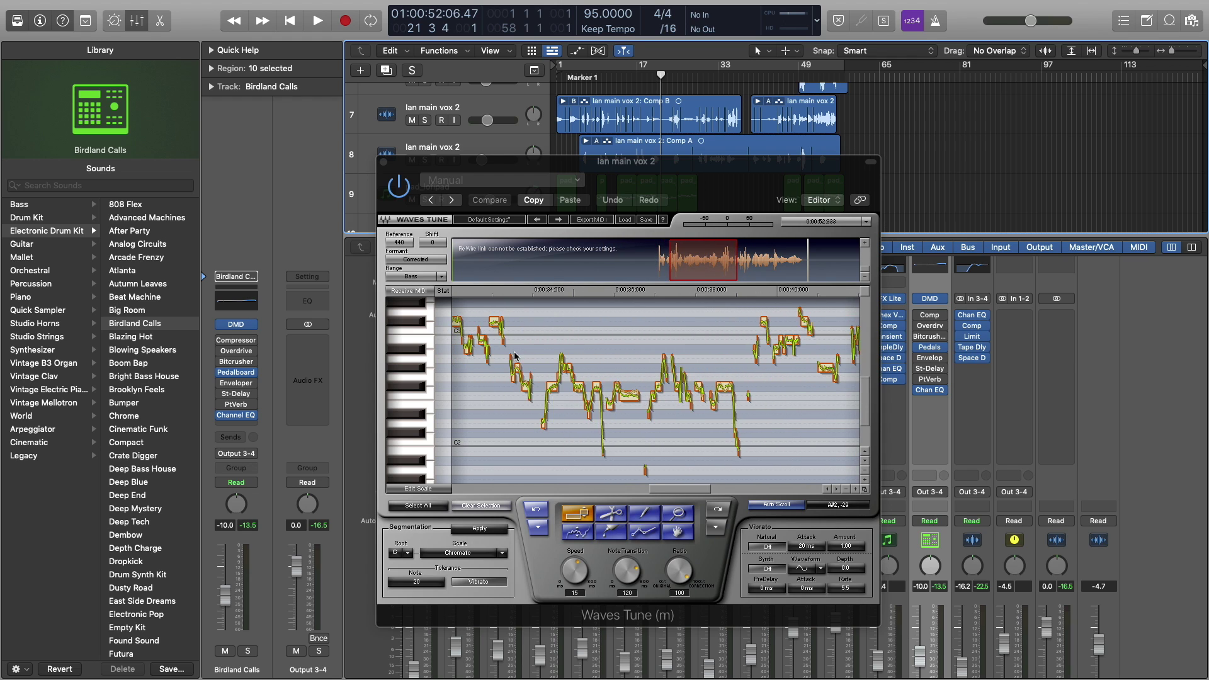
{"action": "scroll", "coordinate": [514, 357], "scroll_direction": "right", "scroll_amount": 2}
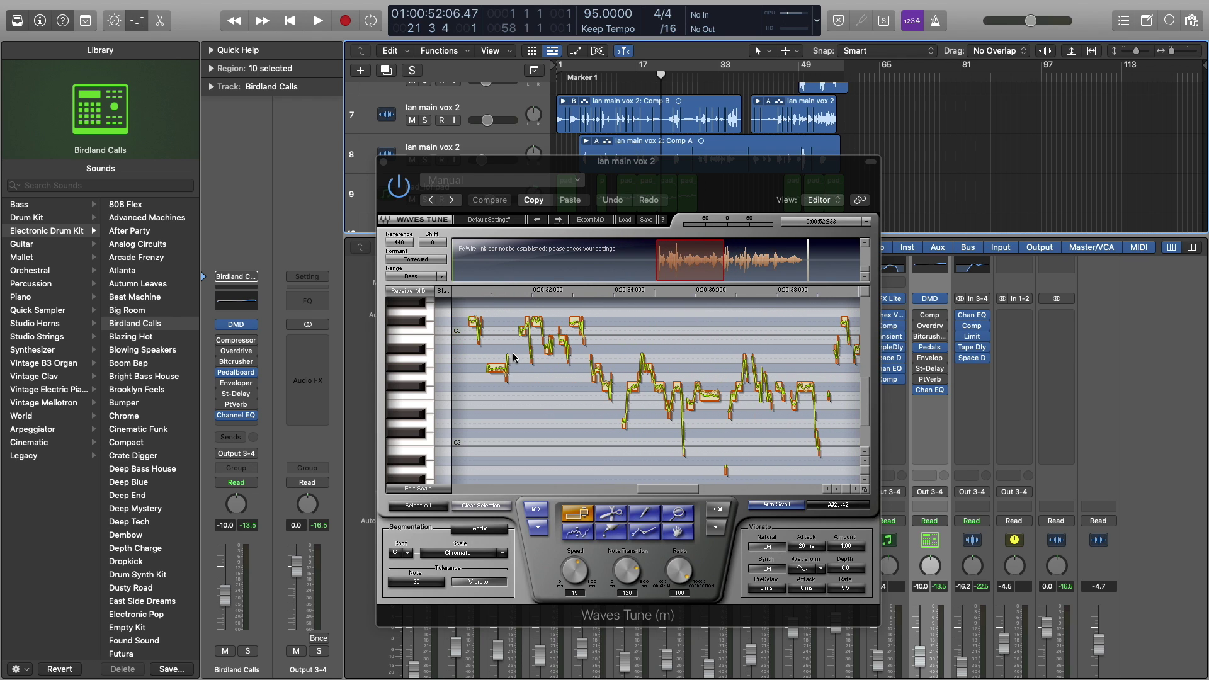
Step: Set root C# and scale Natural Minor, select all notes, and apply segmentation
{"action": "left_click", "coordinate": [399, 558]}
{"action": "left_click", "coordinate": [450, 553]}
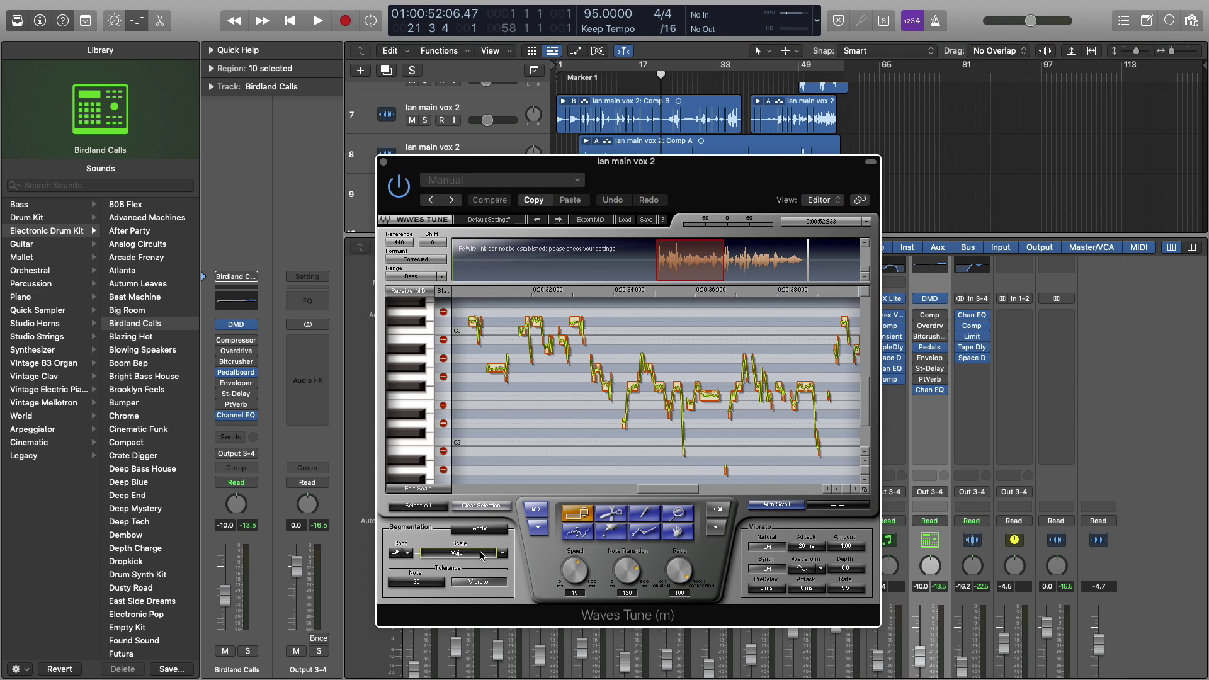
{"action": "left_click", "coordinate": [482, 555]}
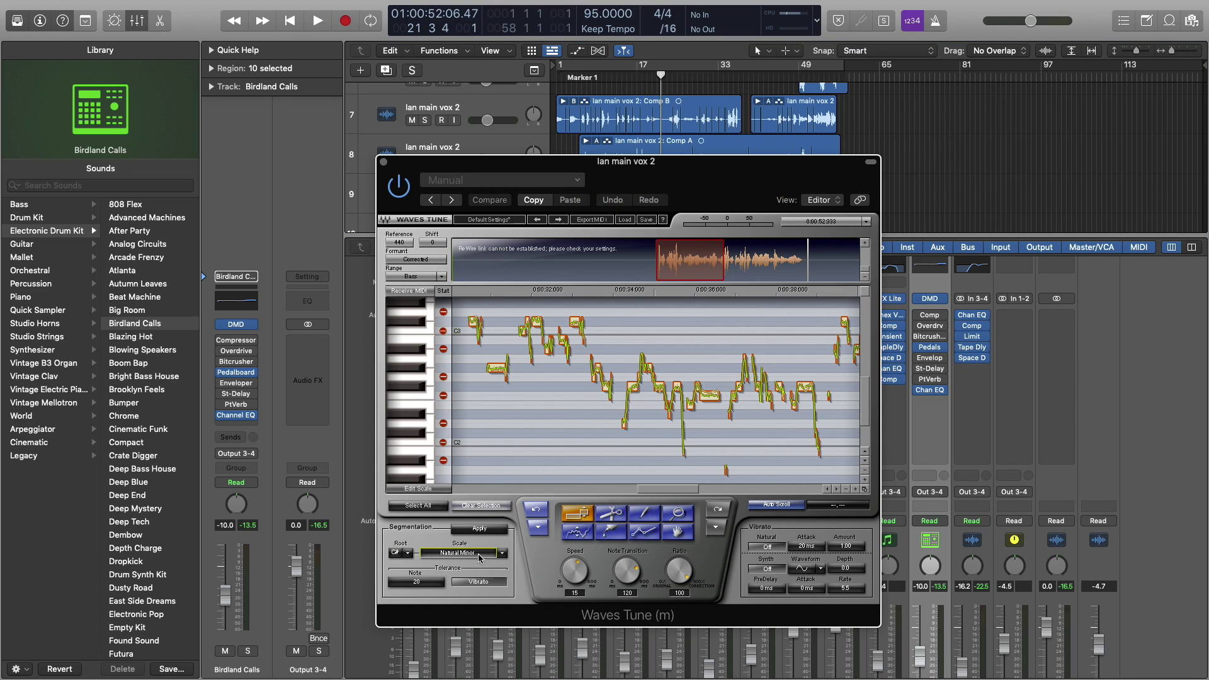
{"action": "left_click", "coordinate": [418, 508]}
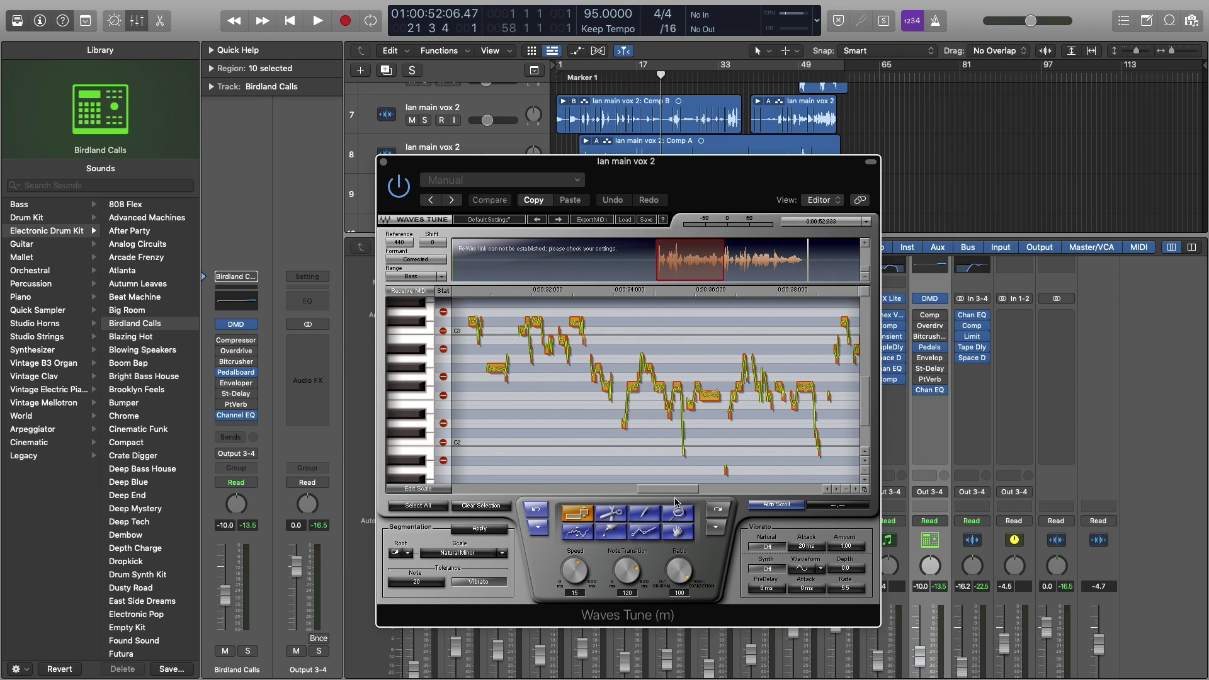
{"action": "left_click", "coordinate": [473, 530]}
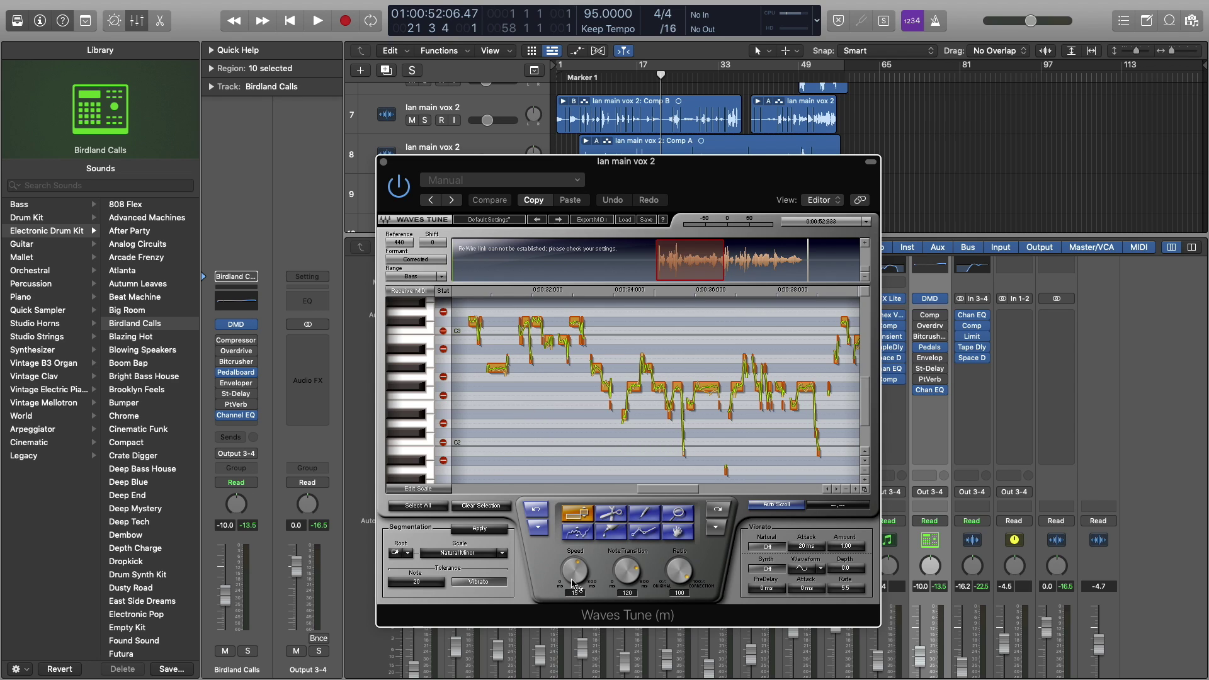
Step: Turn Speed and Note Transition to 0, then play the phrase from about 0:31
{"action": "left_click_drag", "start_coordinate": [581, 569], "coordinate": [580, 595]}
{"action": "left_click", "coordinate": [574, 260]}
{"action": "left_click", "coordinate": [675, 259]}
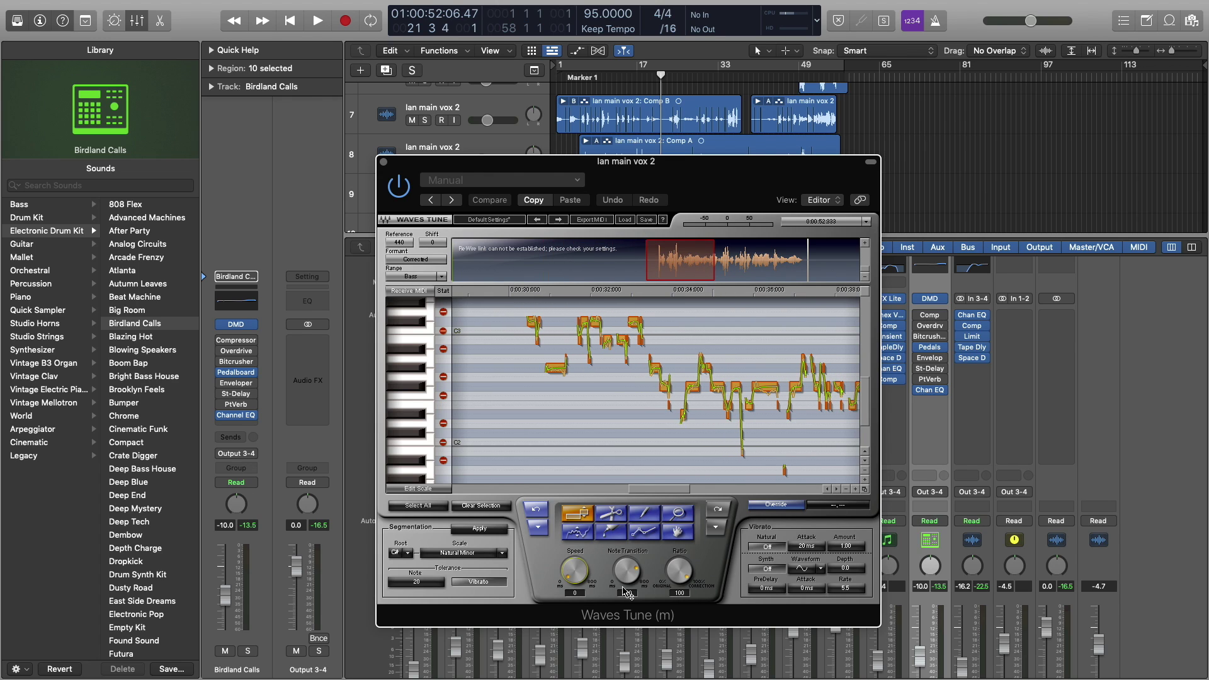
{"action": "left_click_drag", "start_coordinate": [639, 561], "coordinate": [644, 288]}
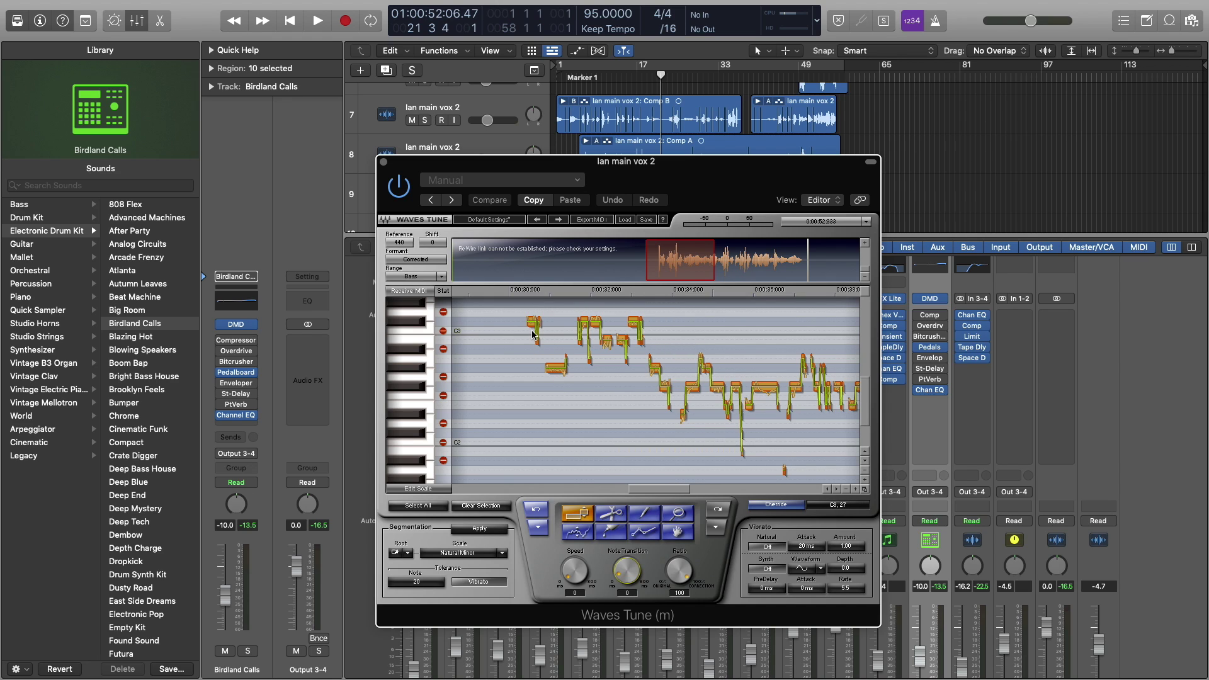
{"action": "left_click", "coordinate": [539, 481]}
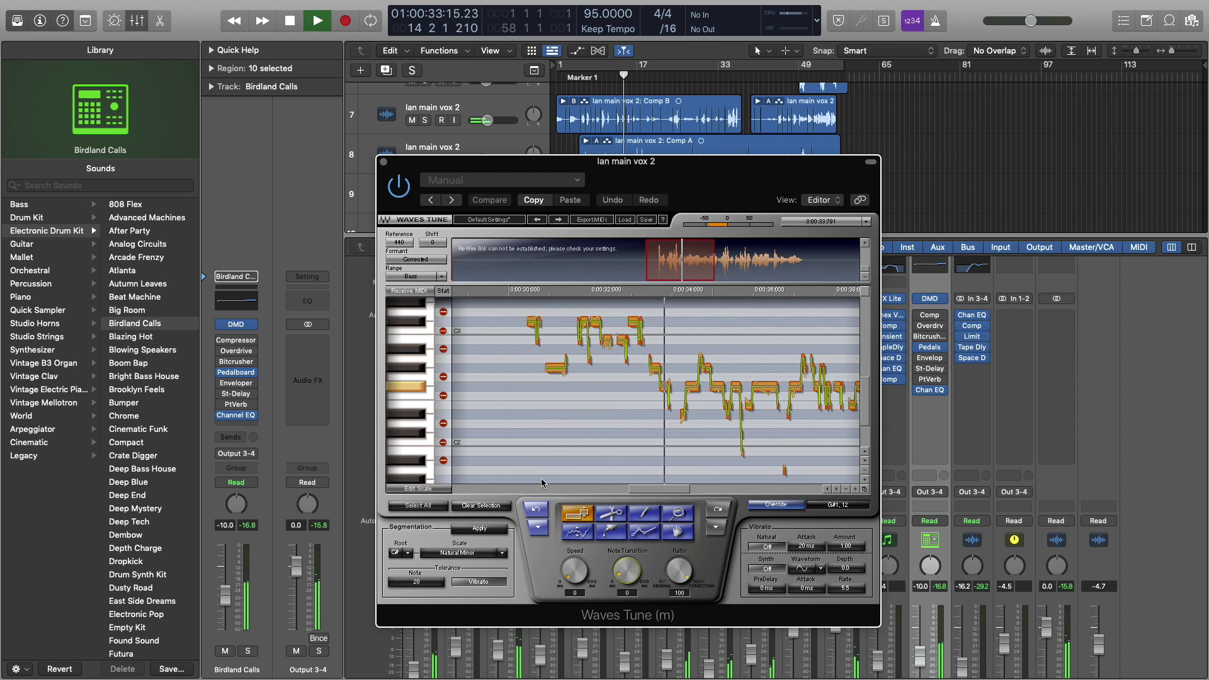
{"action": "key", "text": "space"}
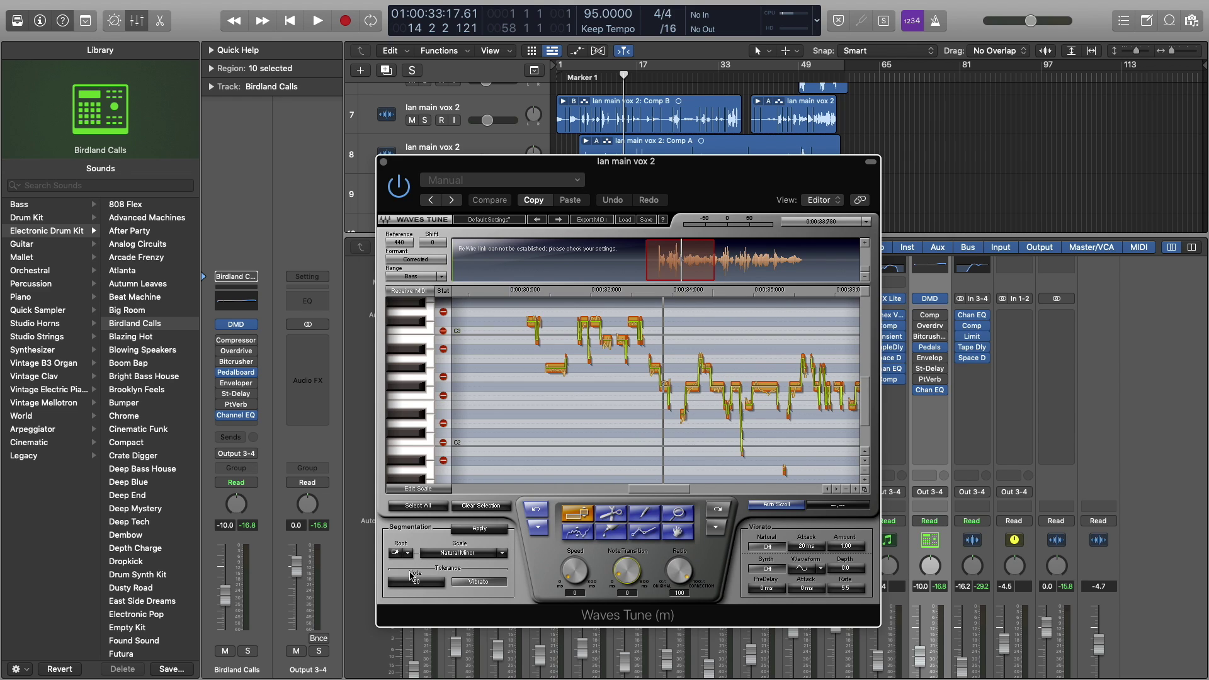
Step: Drag the Tolerance Note value down briefly, then up to 100
{"action": "left_click_drag", "start_coordinate": [417, 584], "coordinate": [418, 605]}
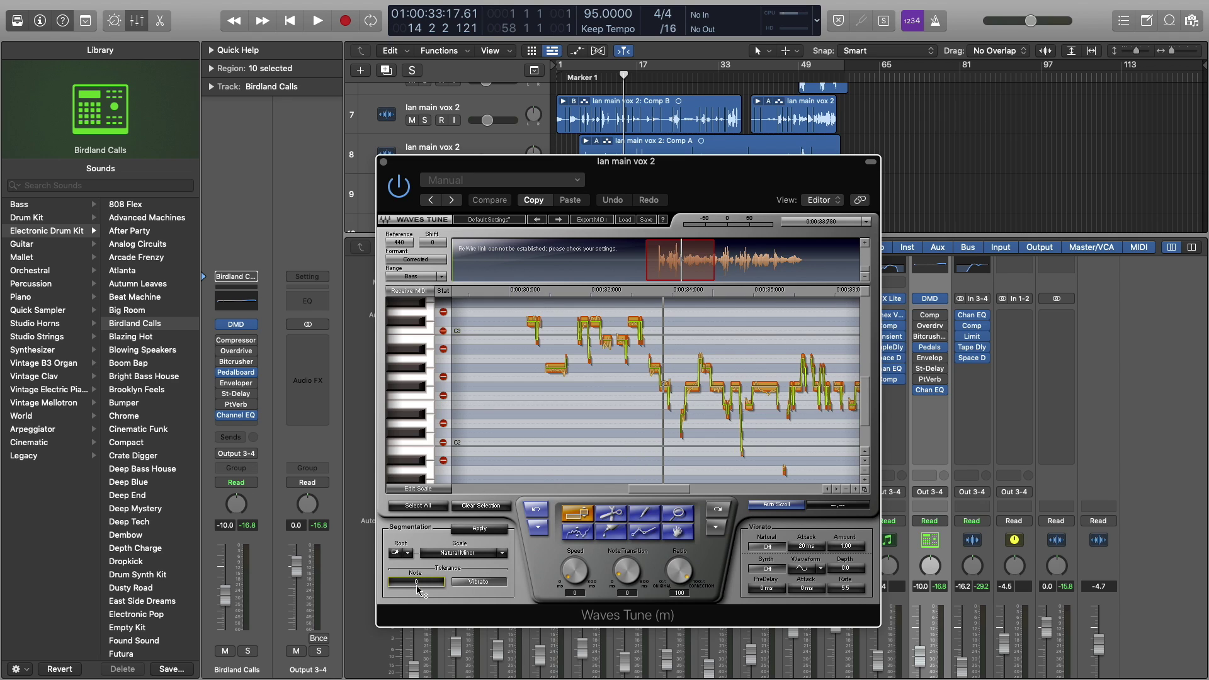
{"action": "left_click_drag", "start_coordinate": [416, 582], "coordinate": [416, 541]}
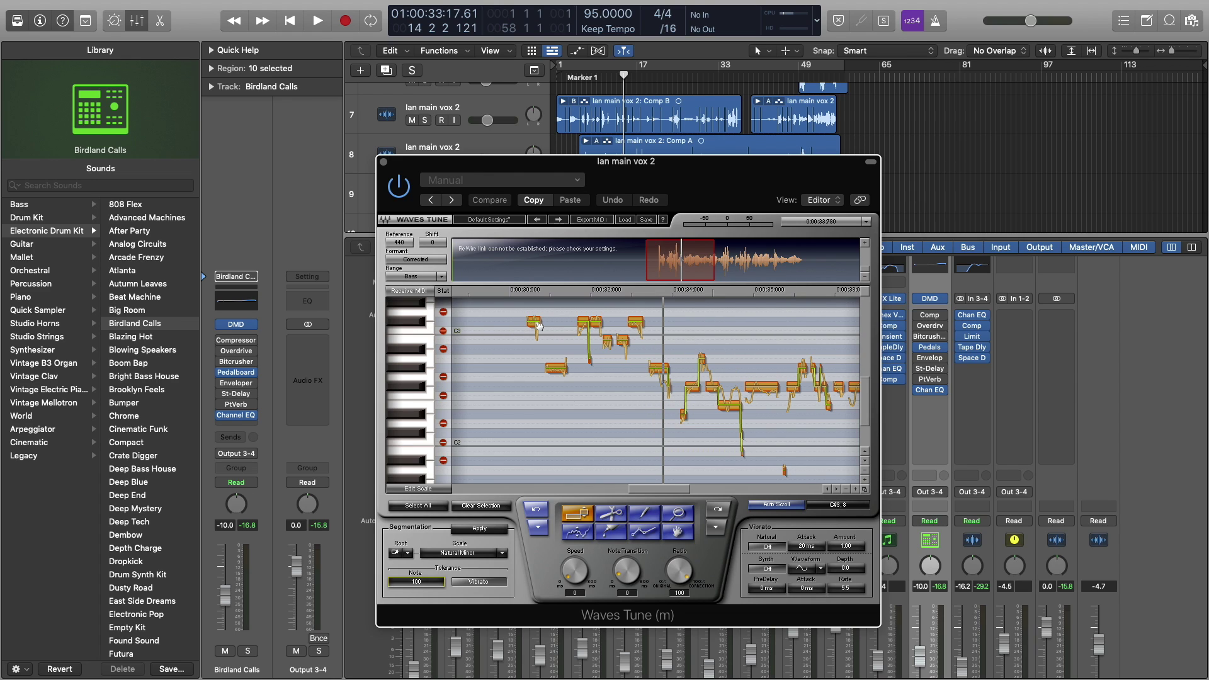
Step: Bring the Tolerance Note down from 100 to about 70, then play the re-segmented vocal
{"action": "key", "text": "space"}
{"action": "key", "text": "space"}
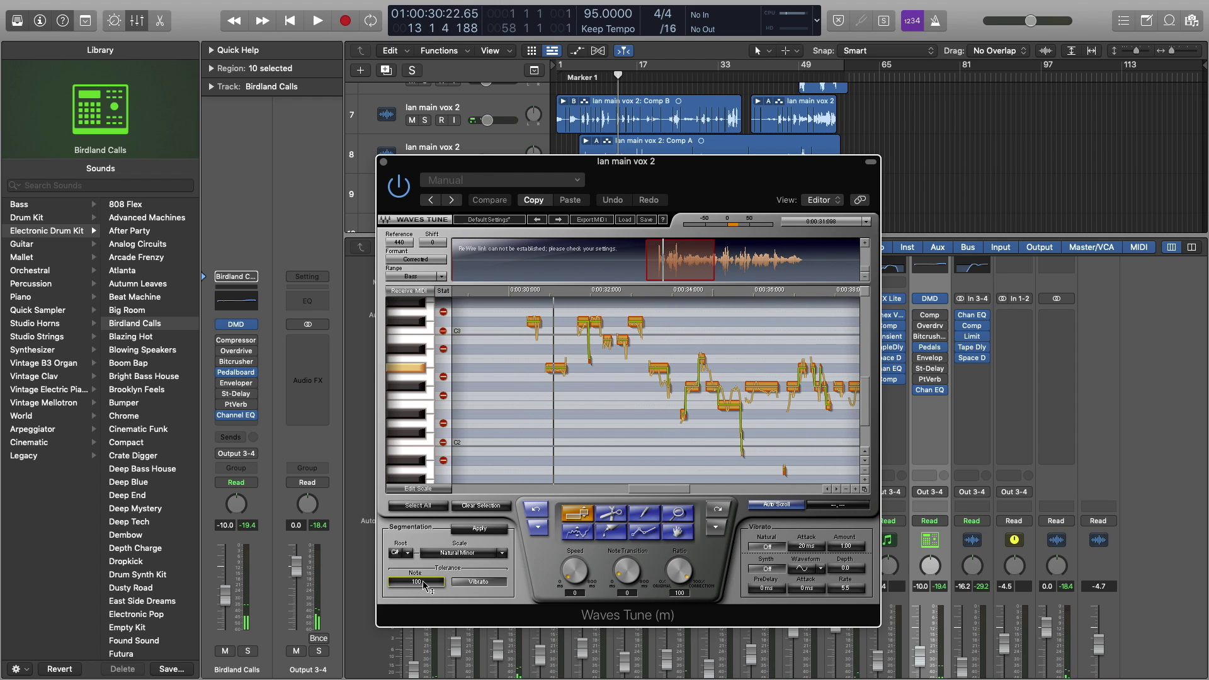
{"action": "left_click_drag", "start_coordinate": [409, 581], "coordinate": [409, 636]}
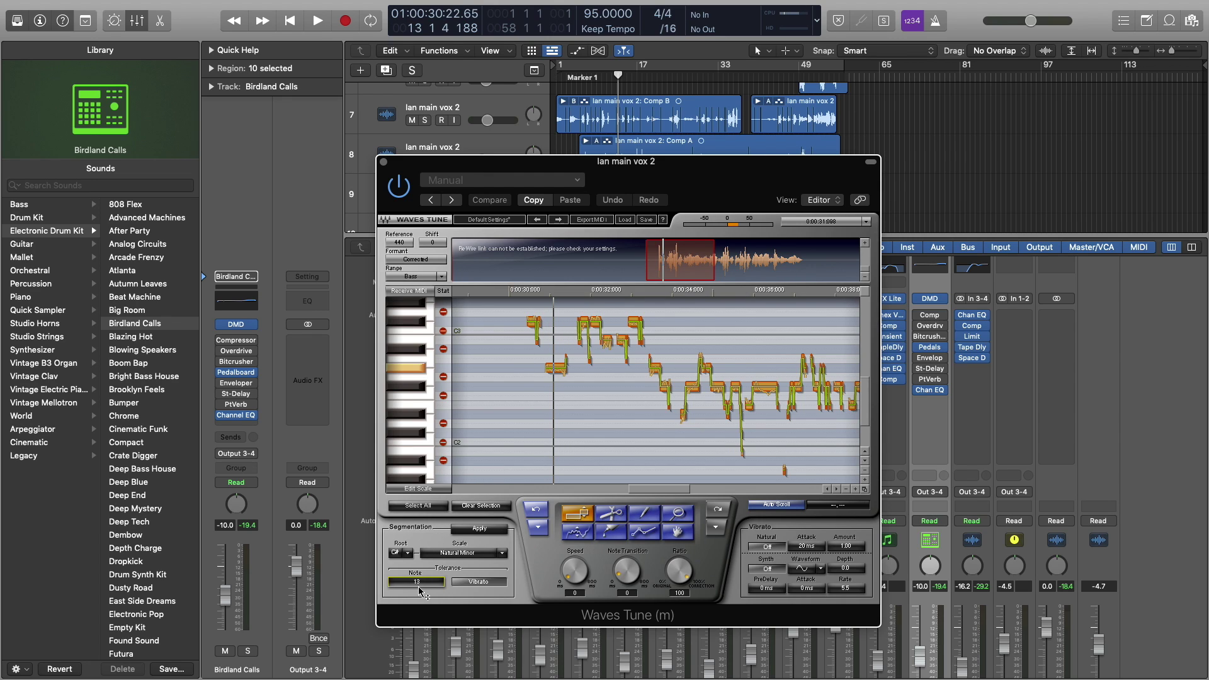
{"action": "left_click_drag", "start_coordinate": [415, 581], "coordinate": [416, 546]}
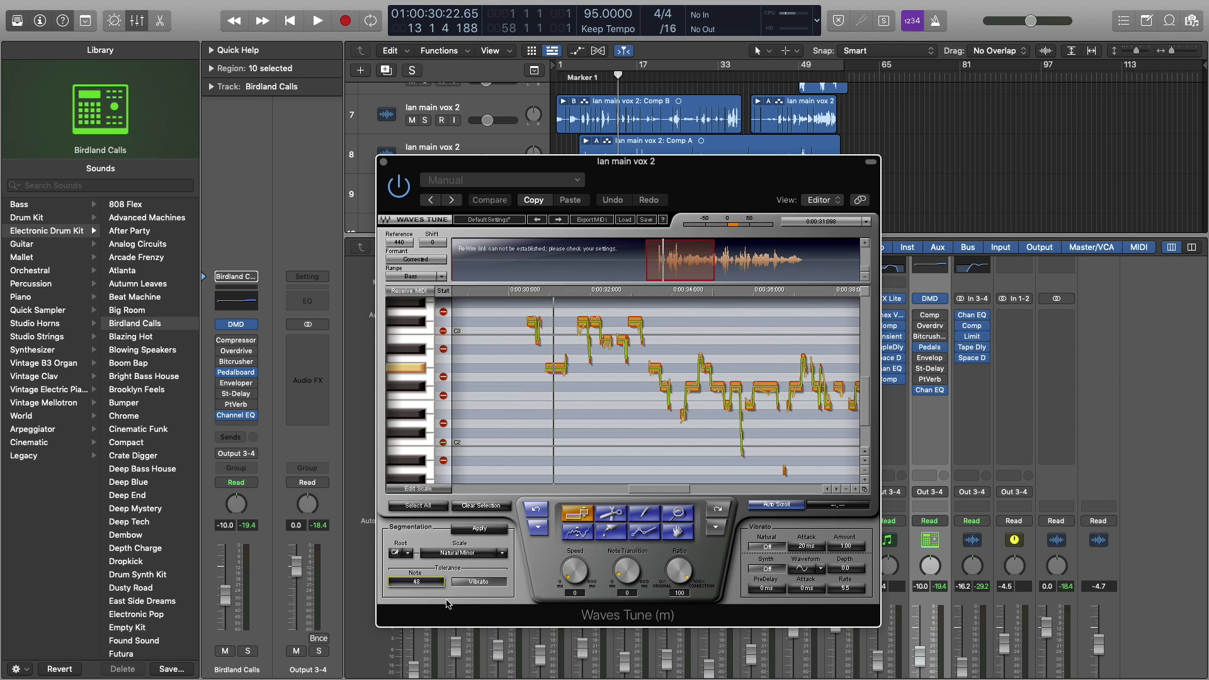
{"action": "left_click_drag", "start_coordinate": [415, 581], "coordinate": [416, 553]}
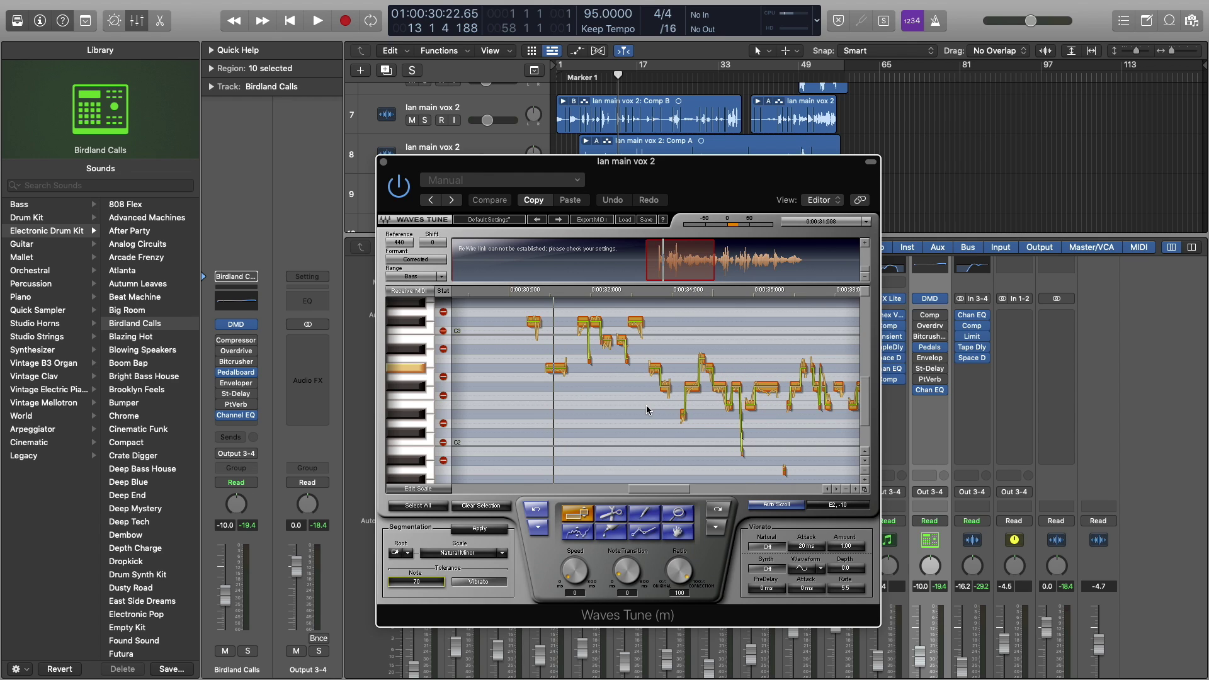
{"action": "key", "text": "space"}
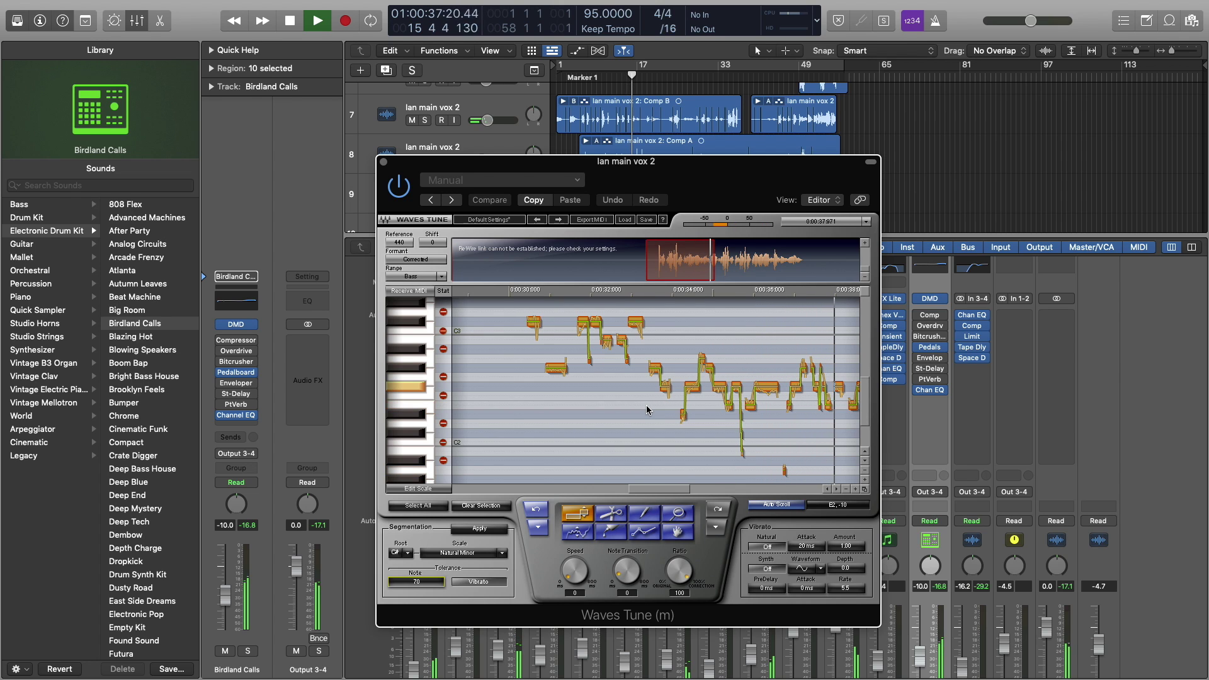
Step: Stop playback and scroll the pitch editor back to the phrase near 0:30
{"action": "key", "text": "space"}
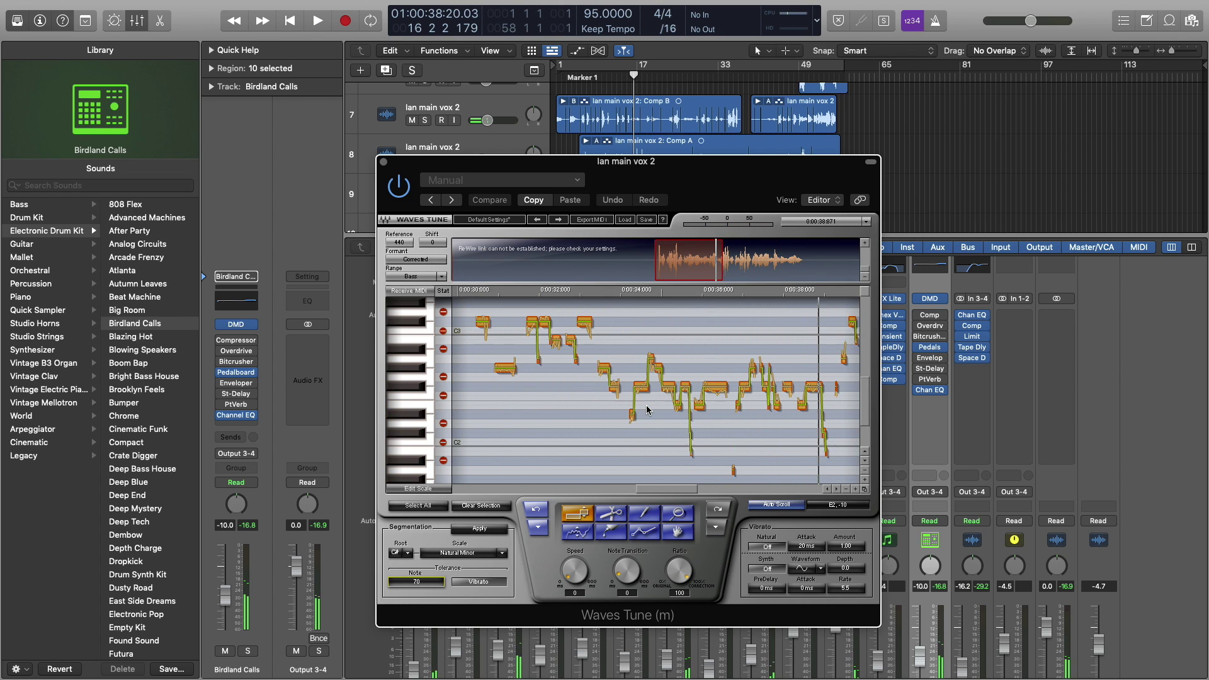
{"action": "scroll", "coordinate": [646, 410], "scroll_direction": "left", "scroll_amount": 3}
{"action": "scroll", "coordinate": [646, 409], "scroll_direction": "left", "scroll_amount": 3}
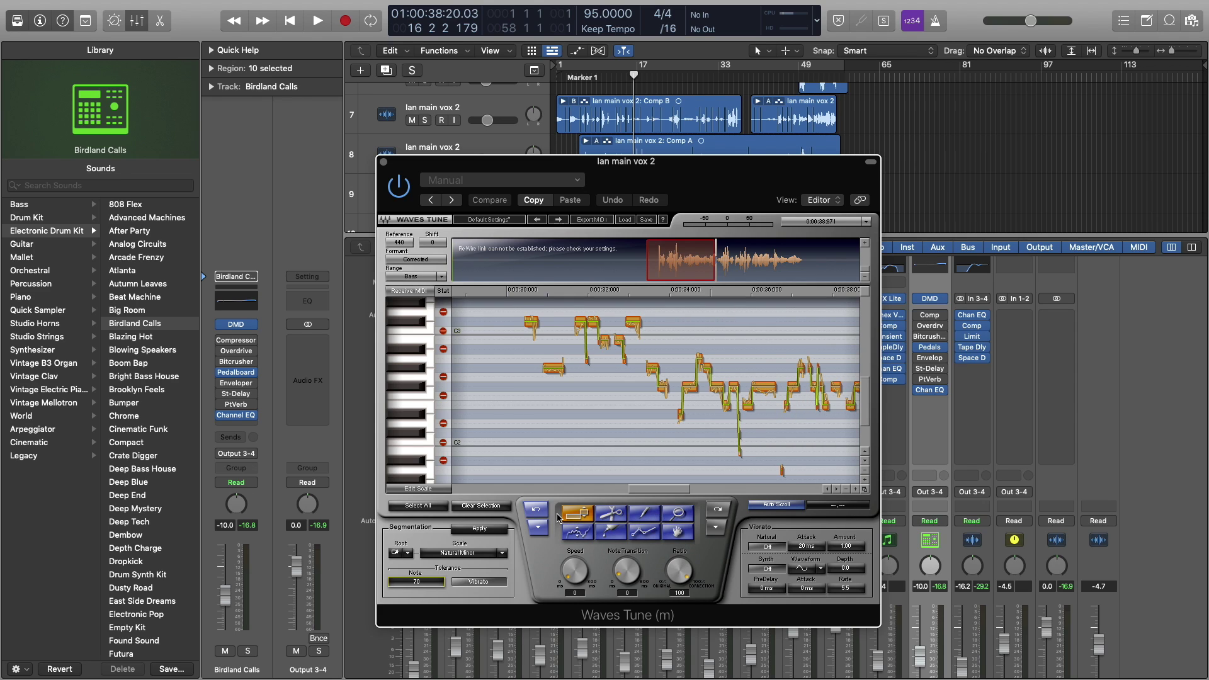
Step: Drag the lone note near 0:31 lower, audition it, then raise it to about G#2
{"action": "left_click", "coordinate": [577, 518]}
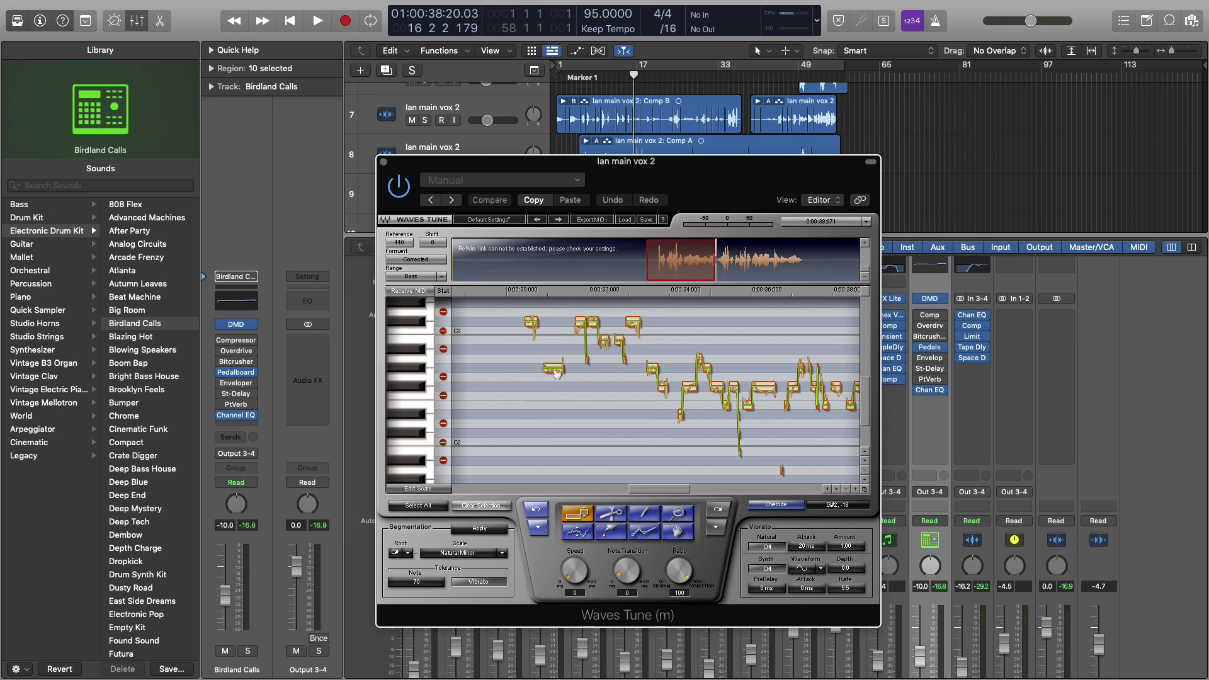
{"action": "left_click_drag", "start_coordinate": [555, 371], "coordinate": [555, 389]}
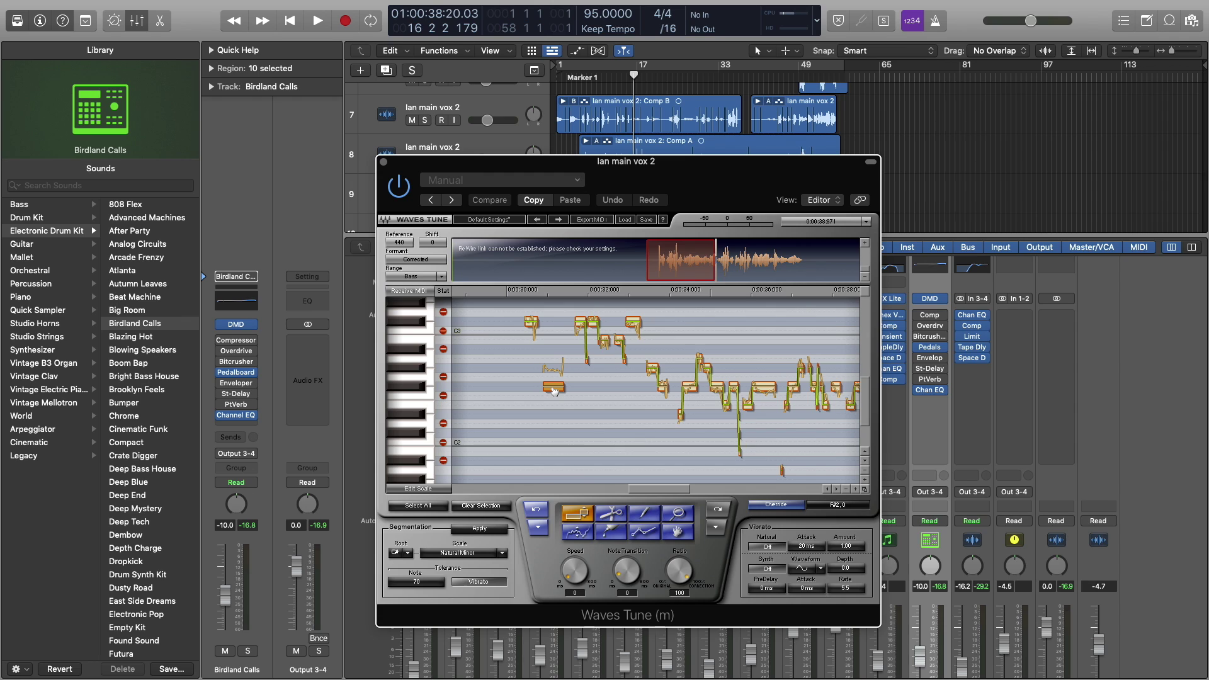
{"action": "key", "text": "space"}
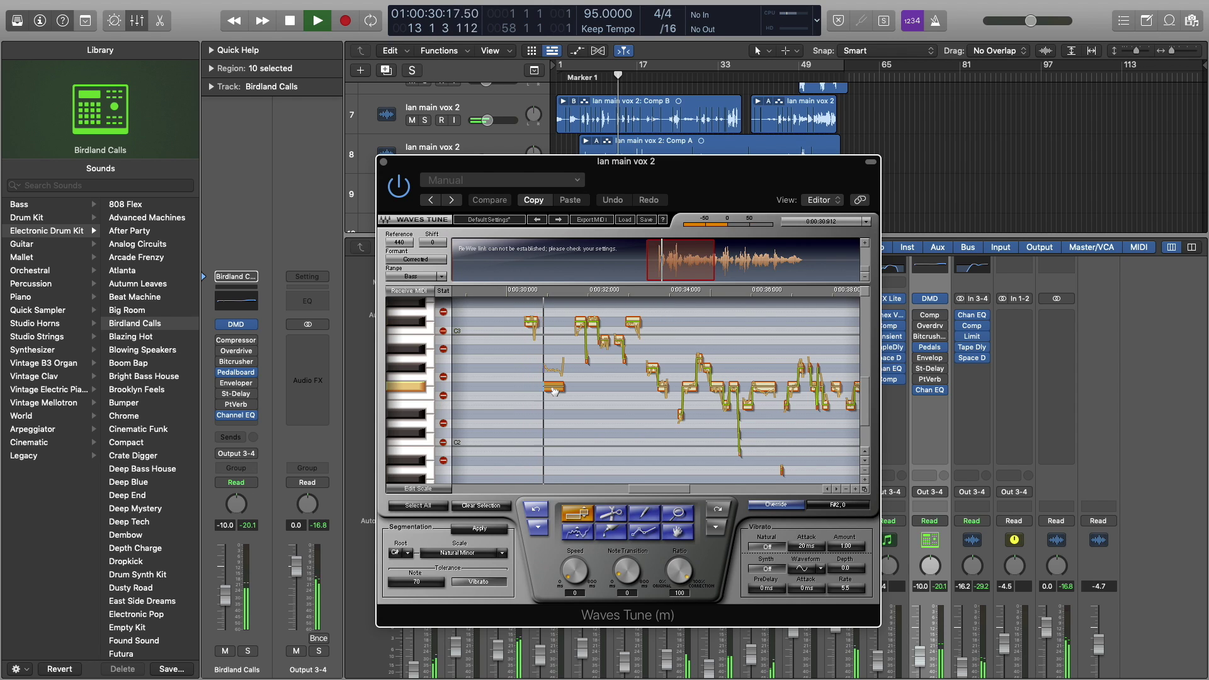
{"action": "left_click_drag", "start_coordinate": [555, 390], "coordinate": [556, 410]}
{"action": "key", "text": "space"}
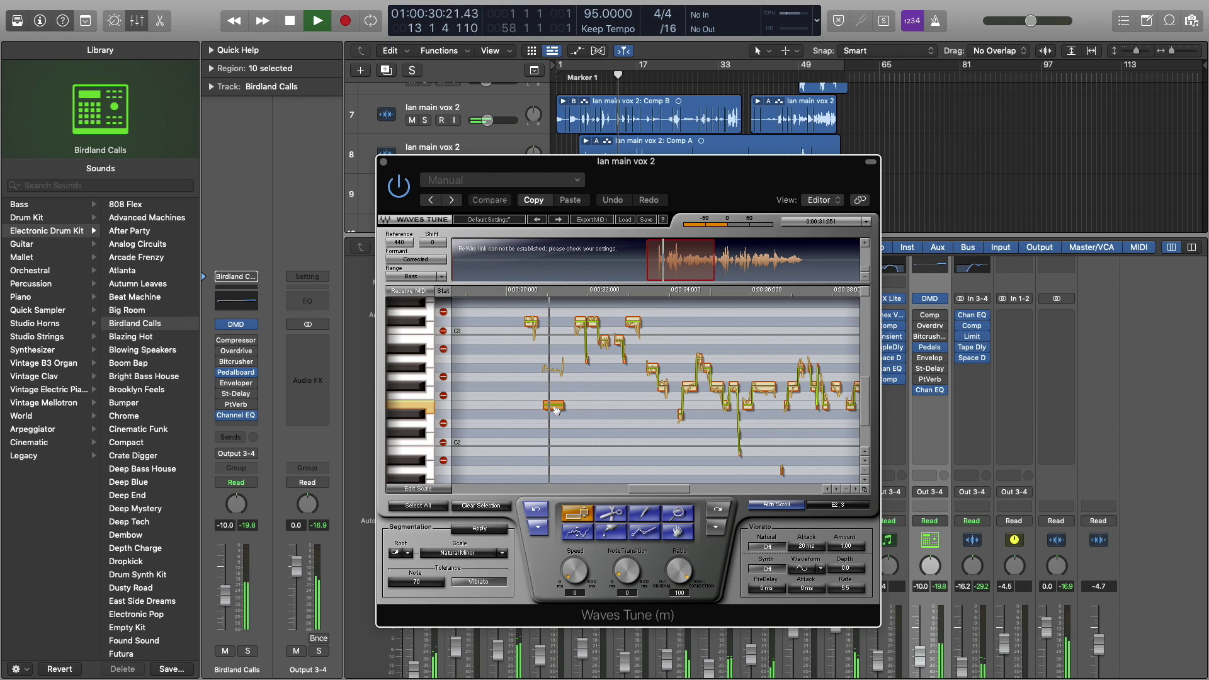
{"action": "key", "text": "space"}
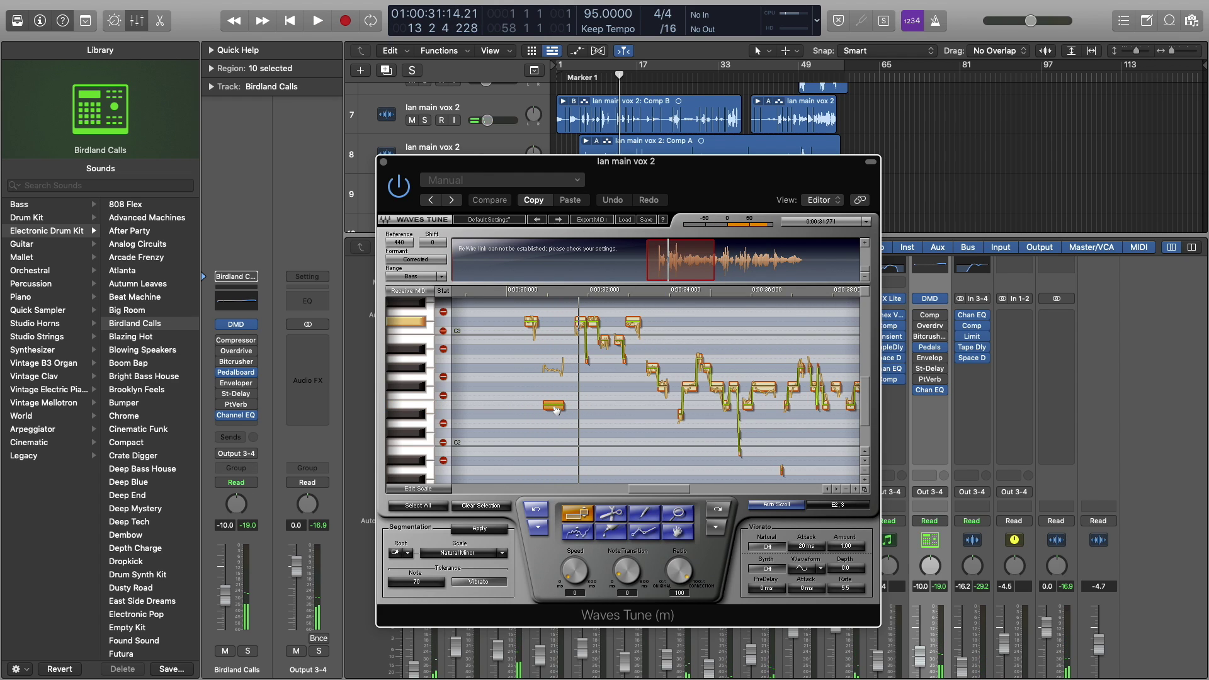
{"action": "left_click_drag", "start_coordinate": [555, 408], "coordinate": [559, 376]}
Step: Lower the lone note a semitone to about G2 and audition it
{"action": "key", "text": "s"}
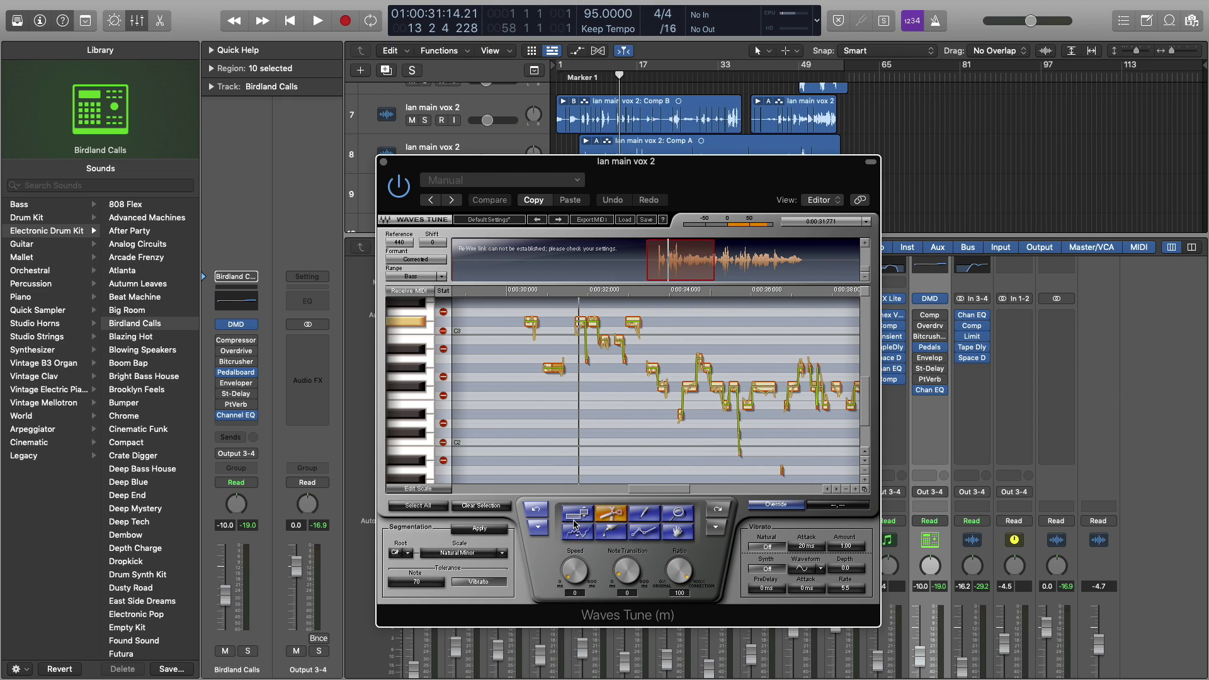
{"action": "key", "text": "a"}
{"action": "left_click_drag", "start_coordinate": [566, 368], "coordinate": [559, 386]}
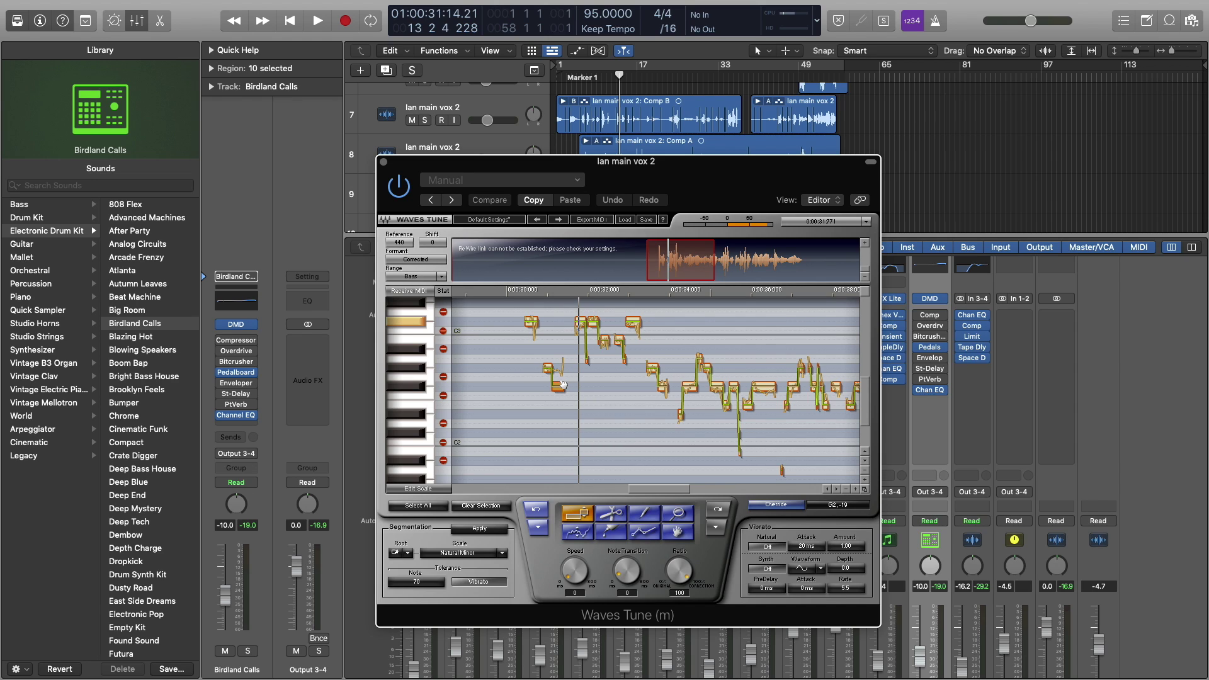
{"action": "key", "text": "space"}
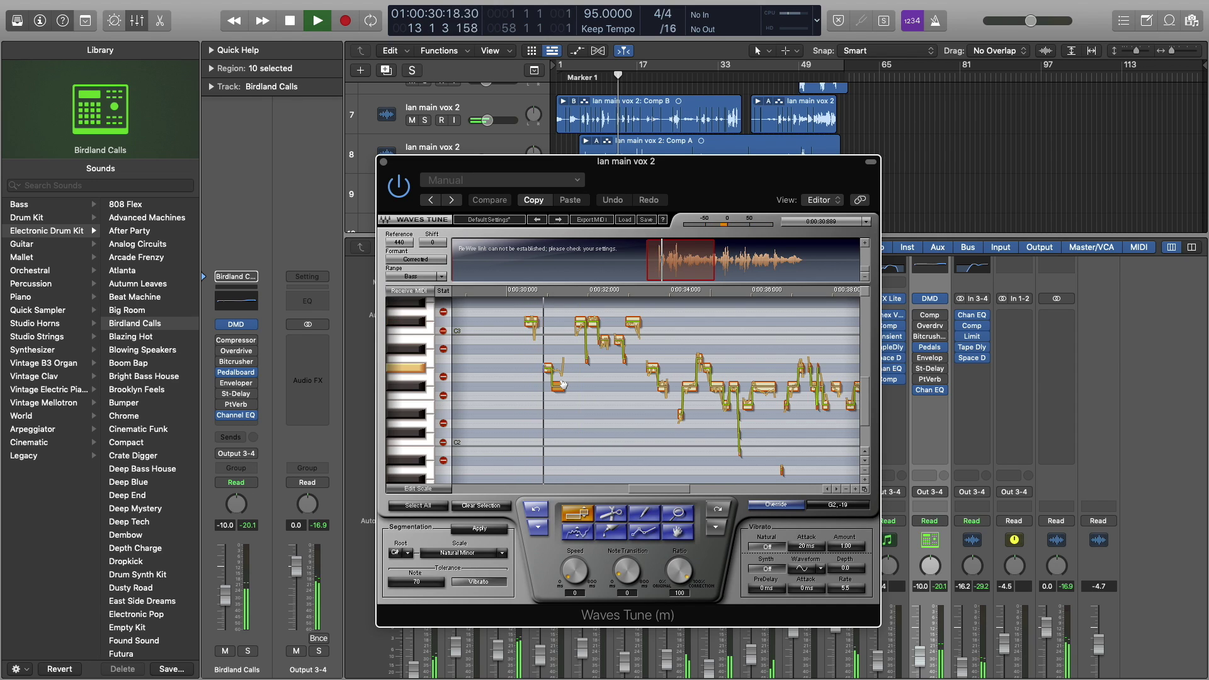
{"action": "key", "text": "space"}
Step: Try E2 and F#2 for the note, audition, then undo twice to restore it
{"action": "left_click_drag", "start_coordinate": [563, 384], "coordinate": [561, 413]}
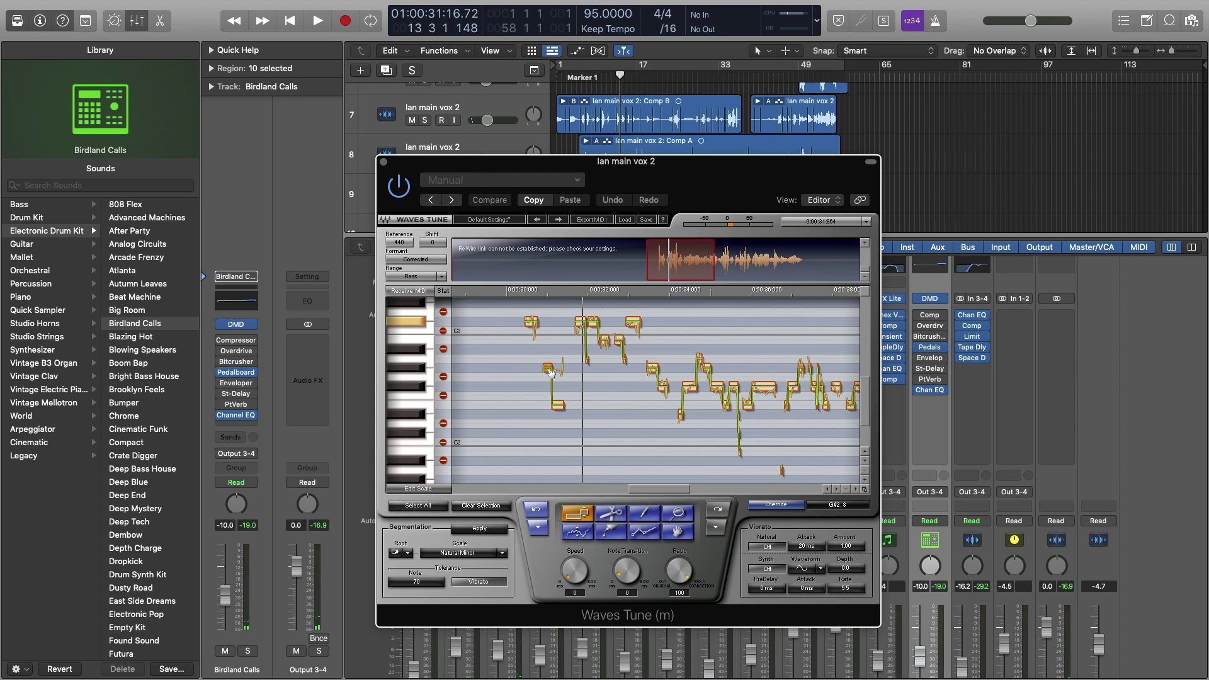
{"action": "left_click_drag", "start_coordinate": [549, 370], "coordinate": [549, 391]}
{"action": "key", "text": "space"}
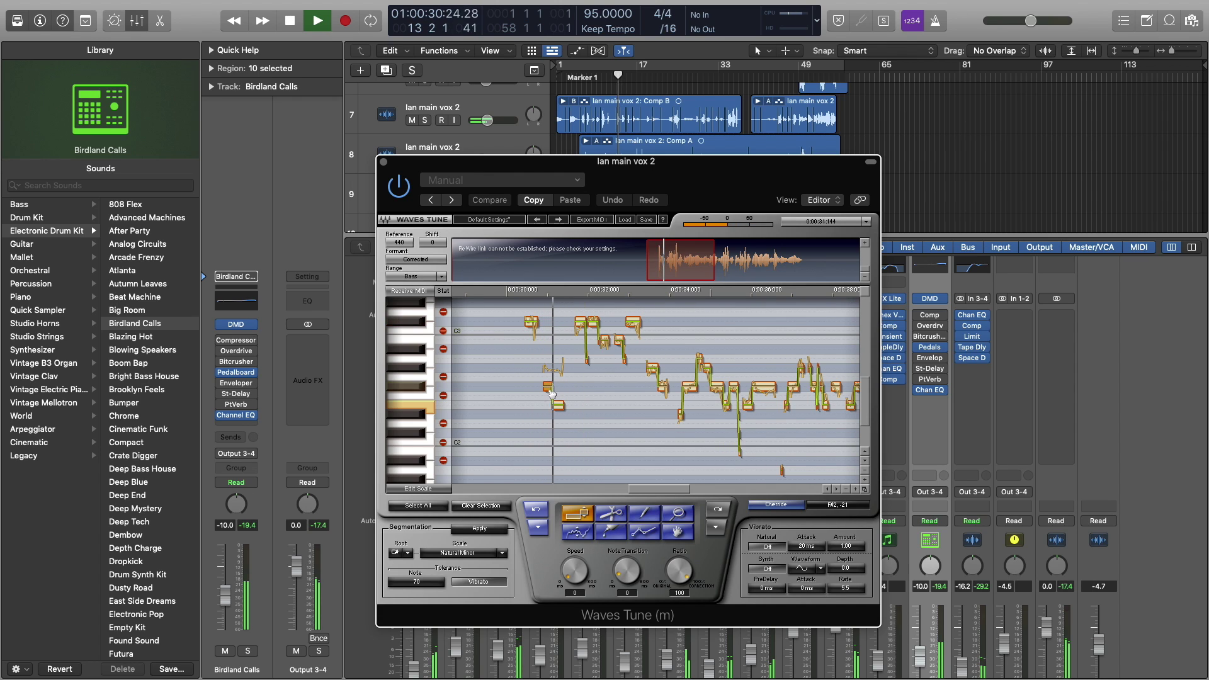
{"action": "key", "text": "space"}
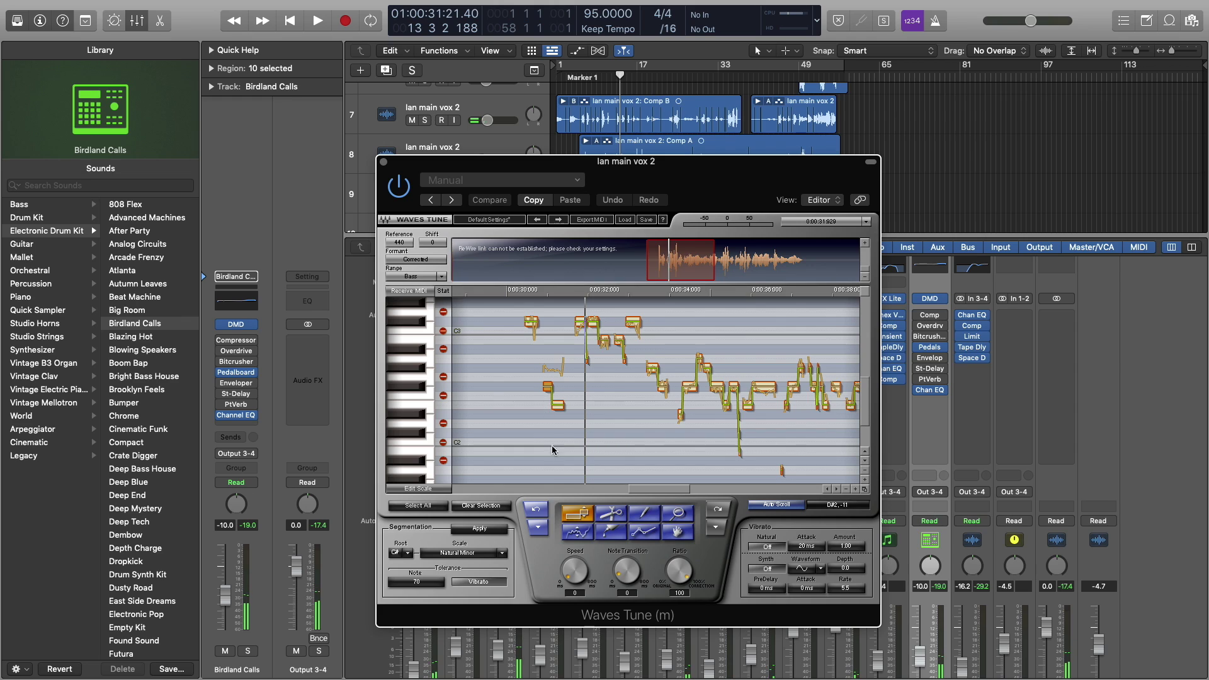
{"action": "left_click", "coordinate": [537, 513]}
{"action": "left_click", "coordinate": [539, 514]}
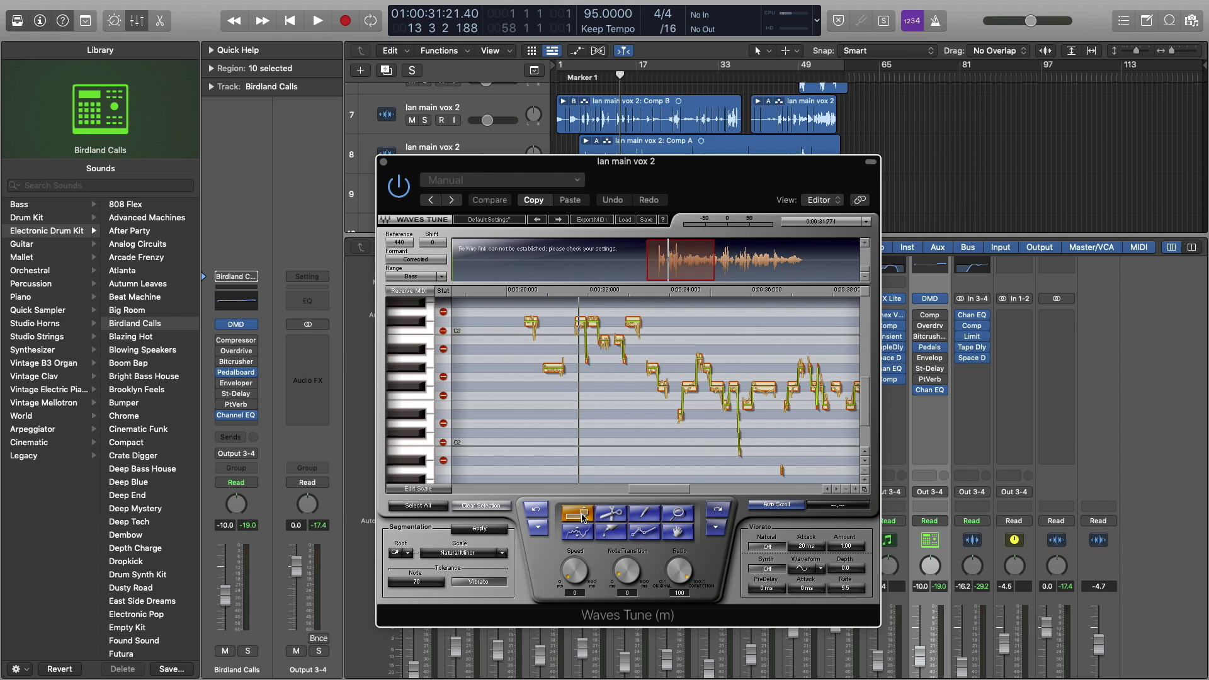
Step: Audition a hand-drawn pencil pitch curve on the lone note near 0:31, then undo it
{"action": "left_click", "coordinate": [652, 517]}
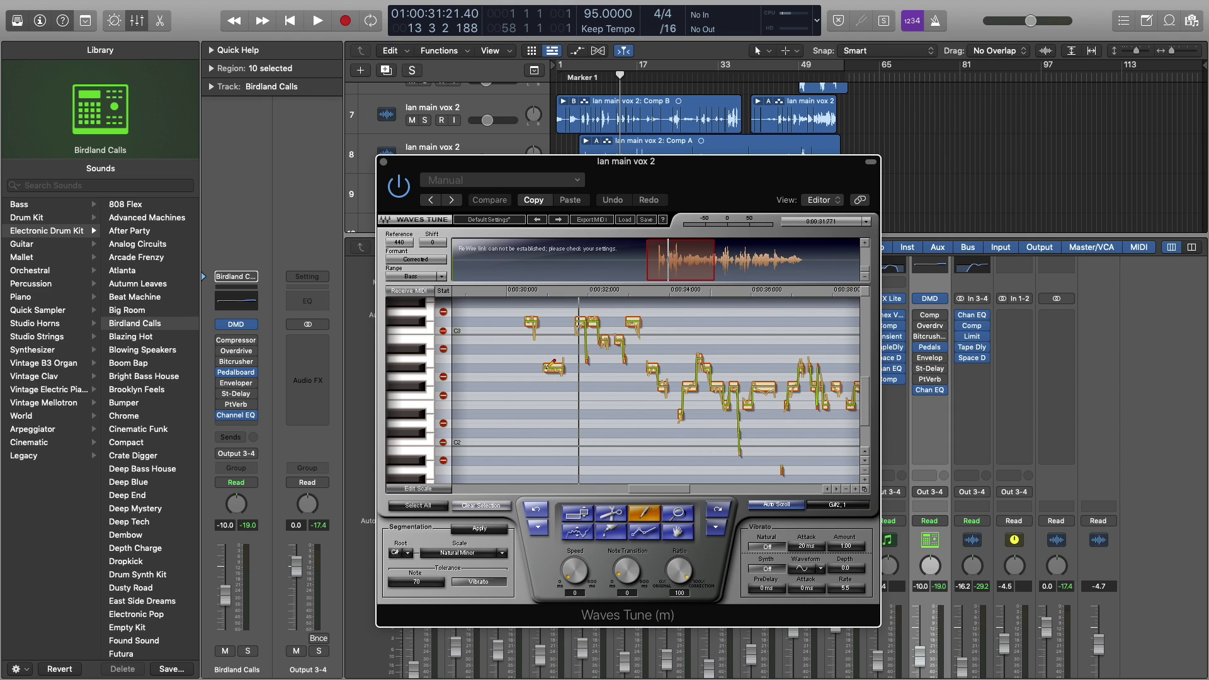
{"action": "left_click_drag", "start_coordinate": [547, 369], "coordinate": [562, 362]}
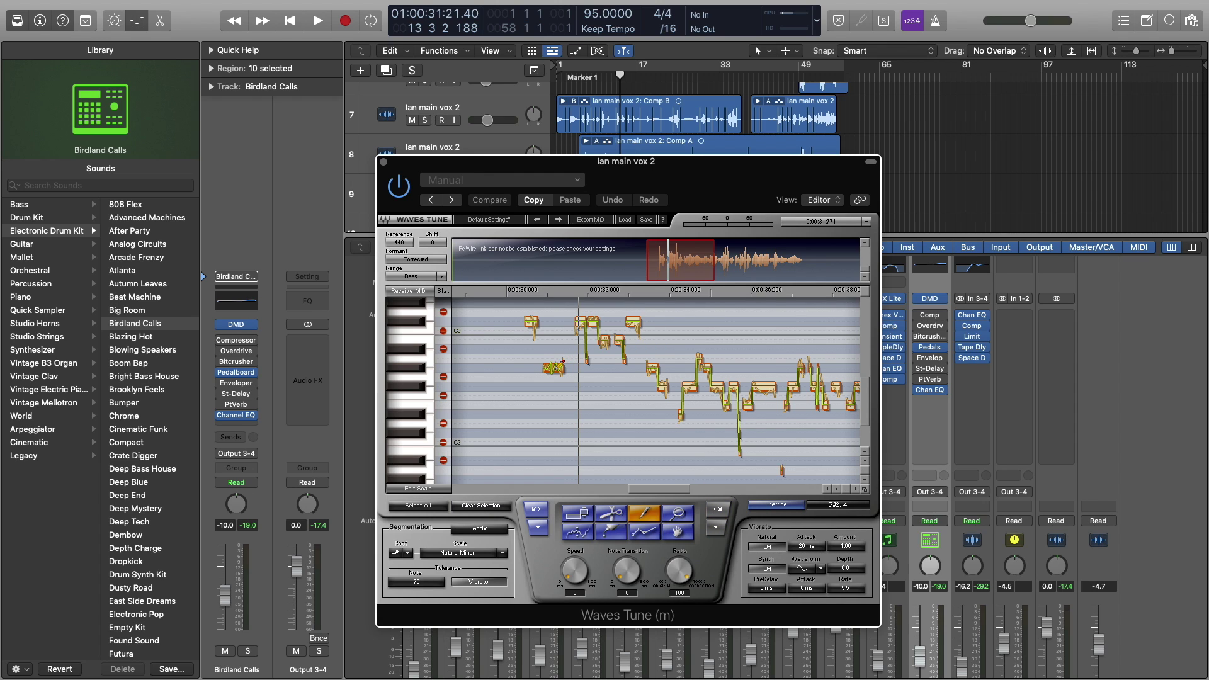
{"action": "key", "text": "space"}
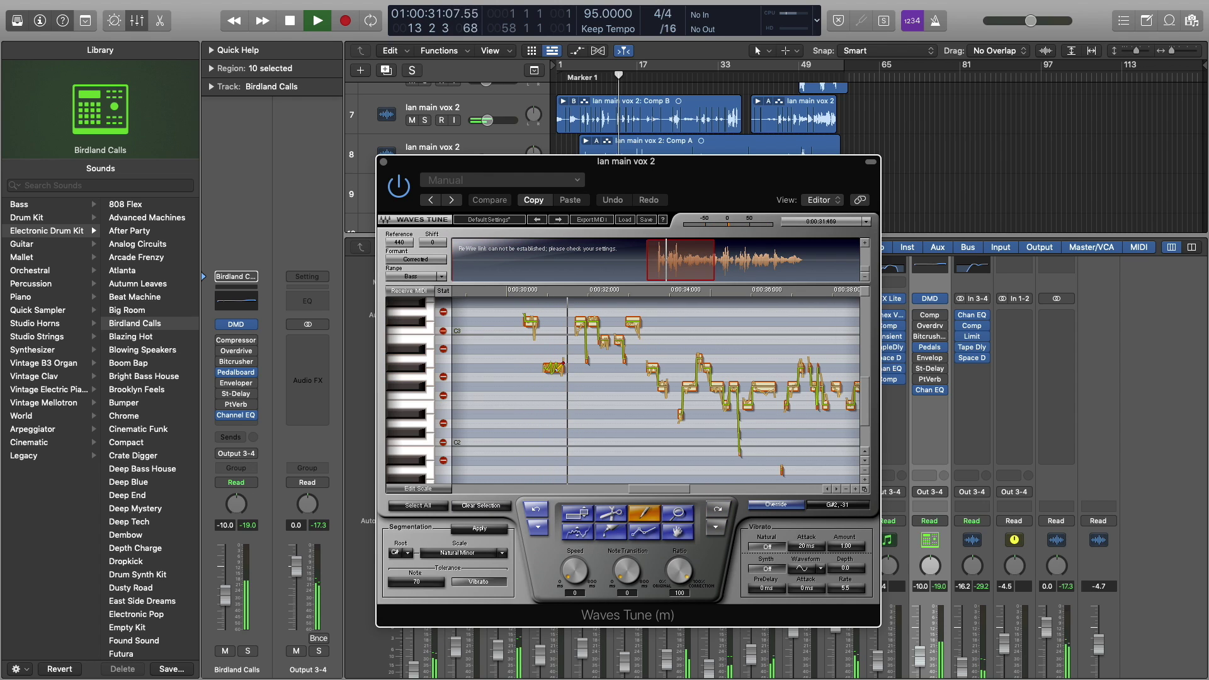
{"action": "key", "text": "space"}
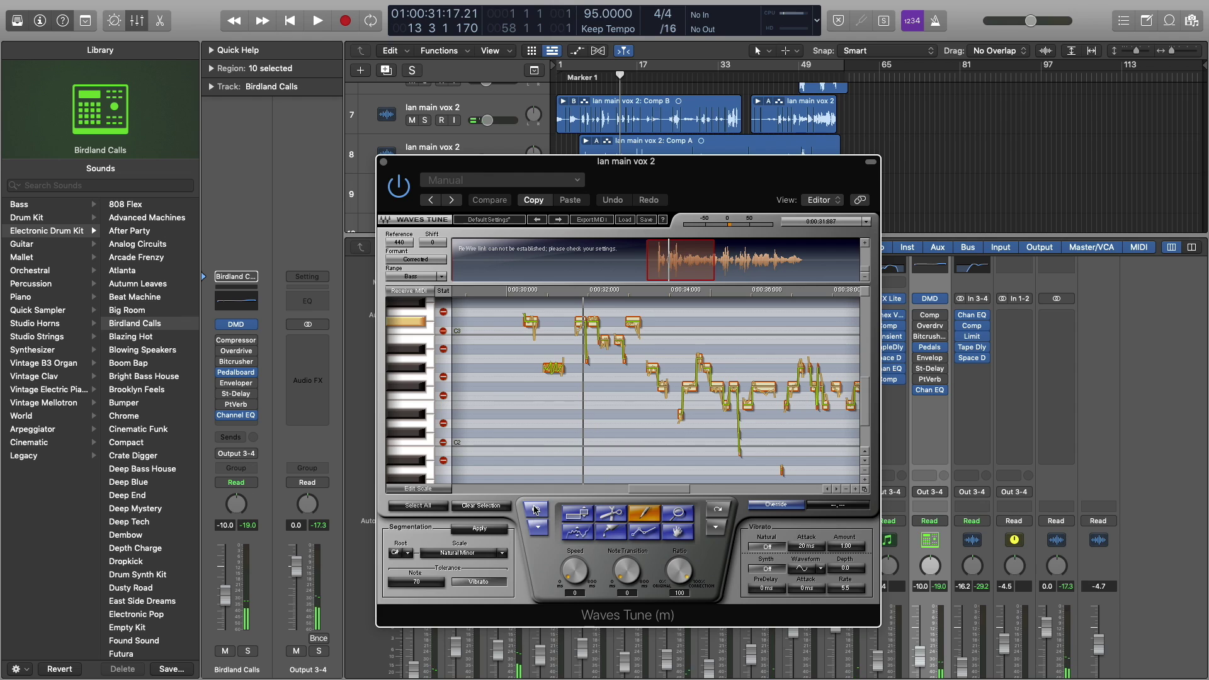
{"action": "left_click", "coordinate": [534, 510]}
{"action": "left_click", "coordinate": [679, 516]}
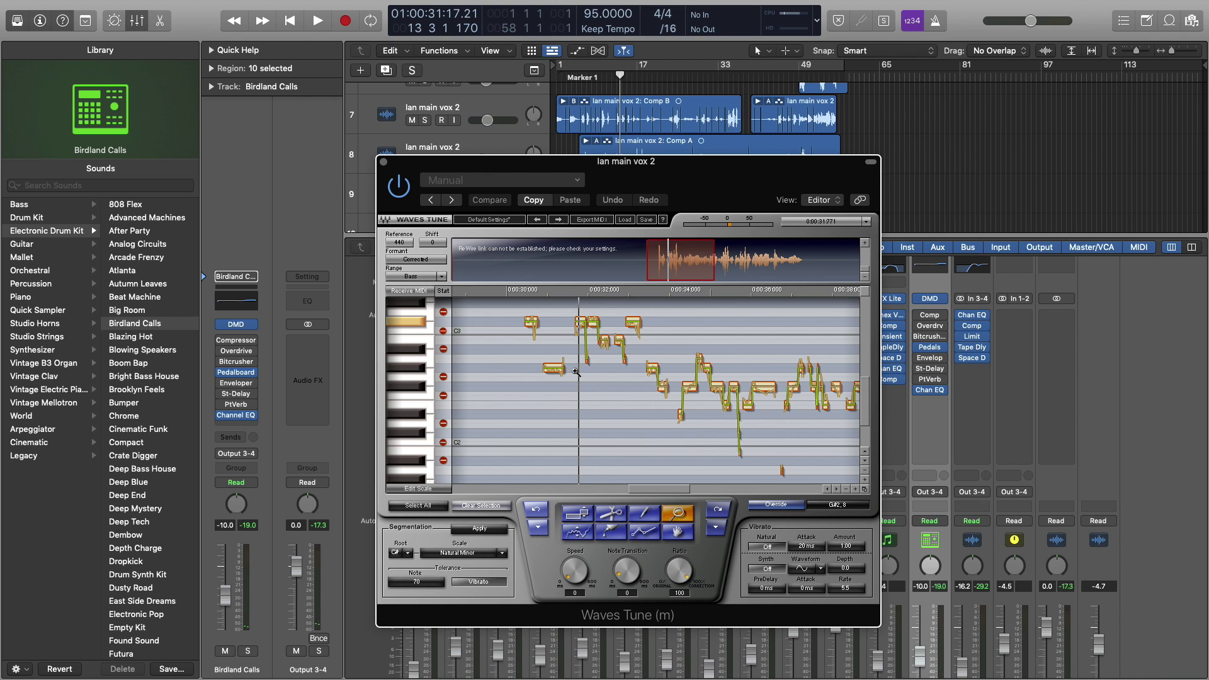
Step: Zoom in on the lone note's phrase, then zoom the pitch view back out vertically and in time
{"action": "left_click", "coordinate": [573, 372]}
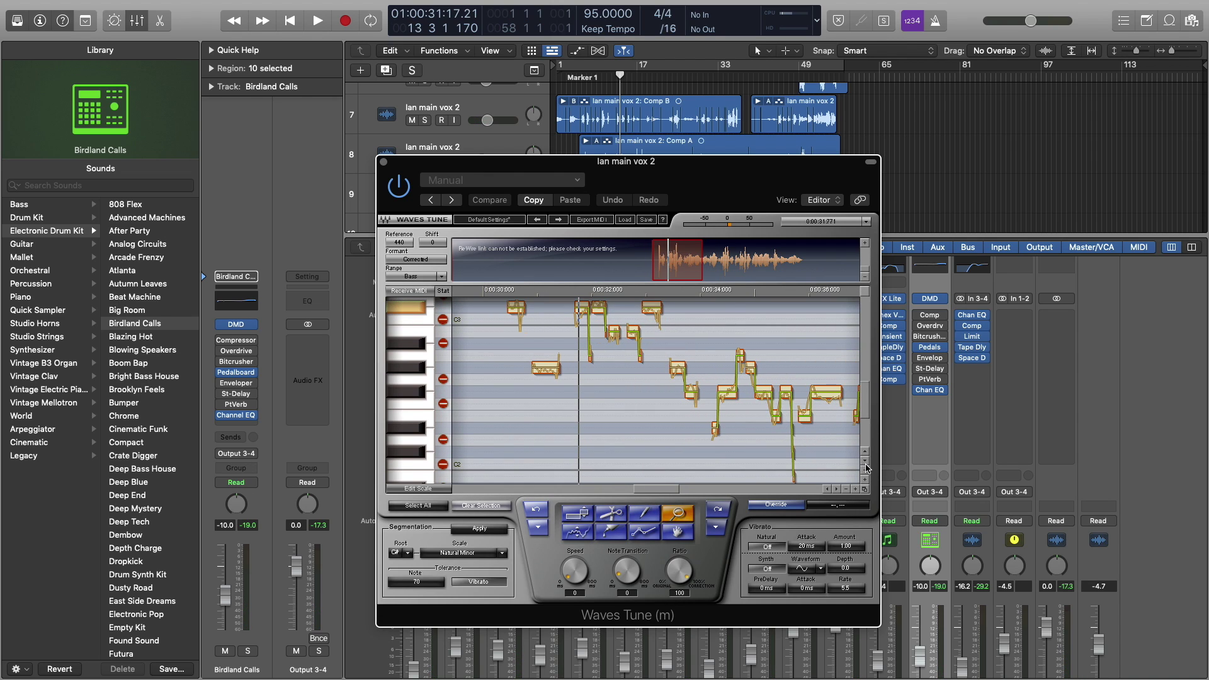
{"action": "left_click", "coordinate": [866, 471]}
{"action": "left_click", "coordinate": [839, 486]}
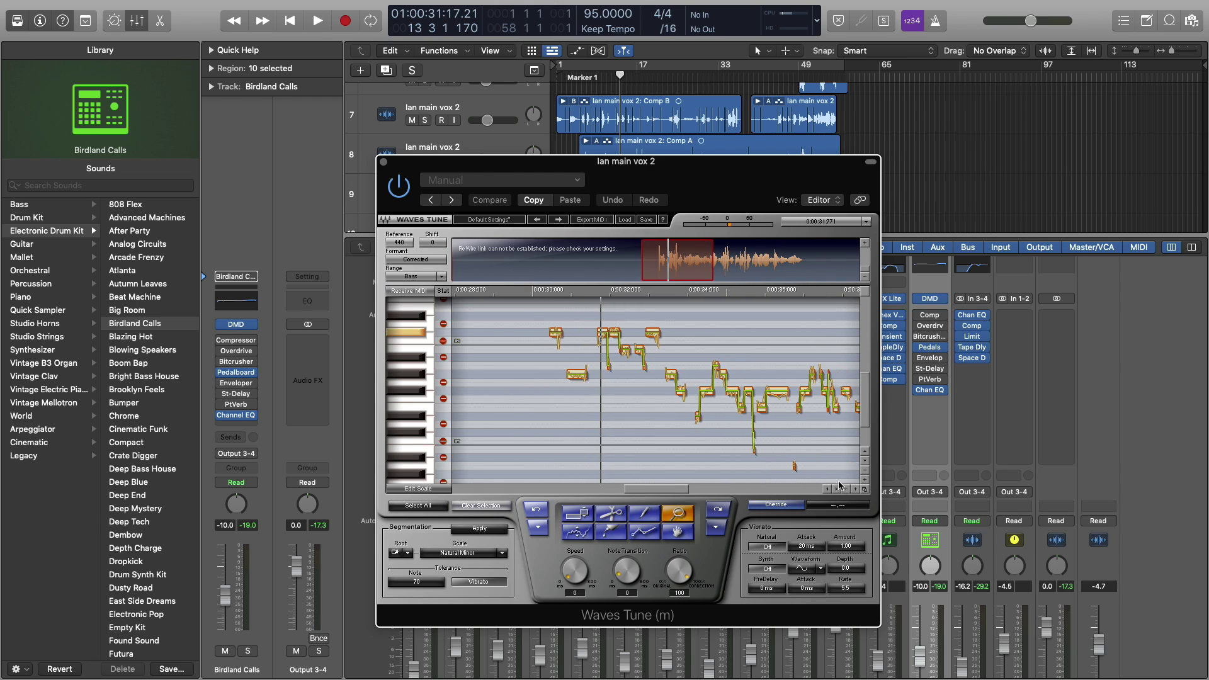
Step: Raise the lone 0:31 note's pitch slightly and audition the change
{"action": "left_click", "coordinate": [583, 535]}
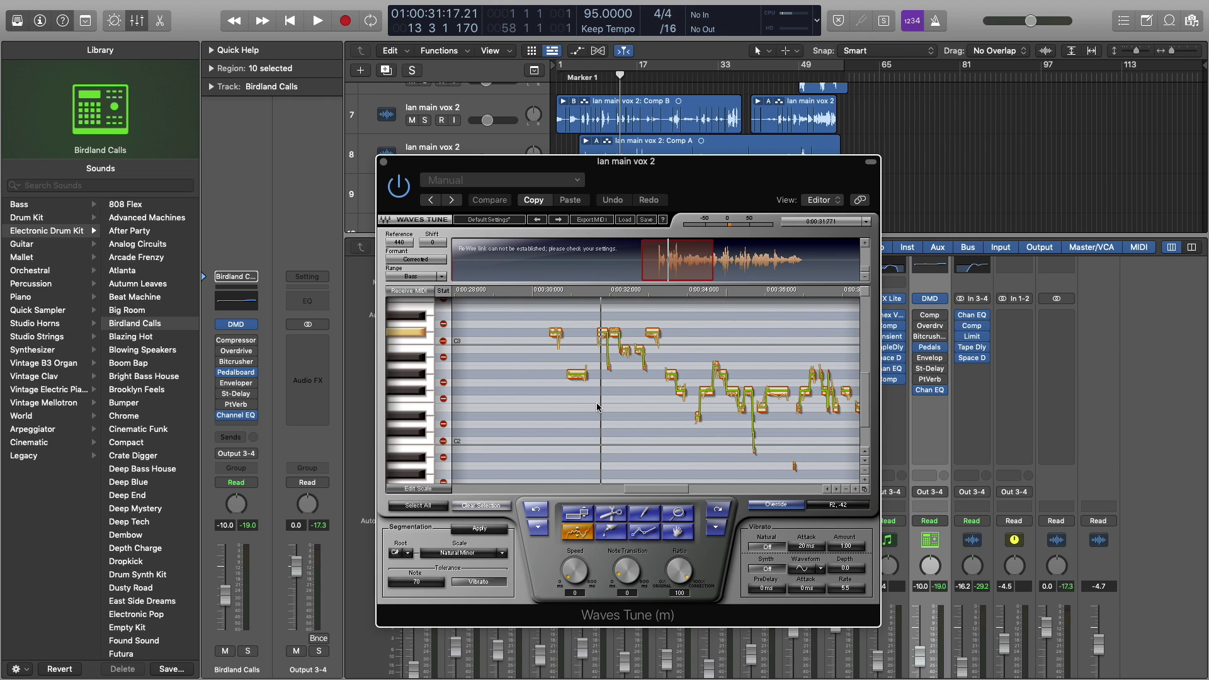
{"action": "left_click", "coordinate": [577, 375]}
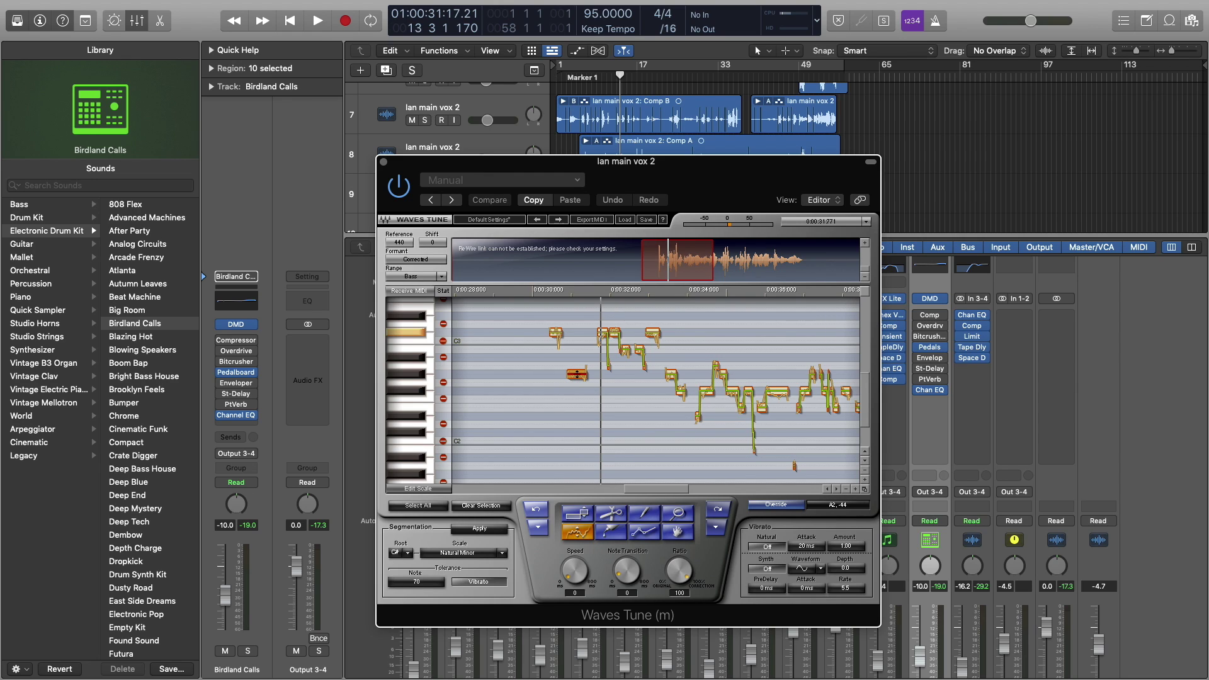
{"action": "left_click_drag", "start_coordinate": [577, 374], "coordinate": [577, 350]}
{"action": "key", "text": "space"}
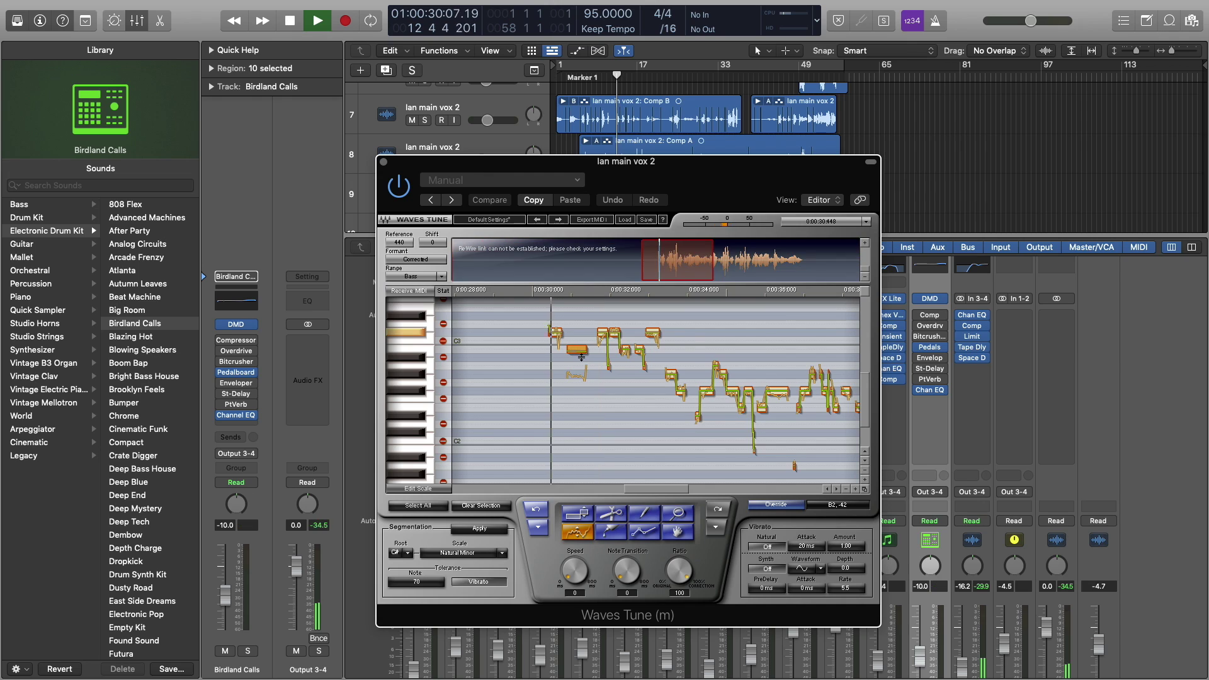
{"action": "key", "text": "space"}
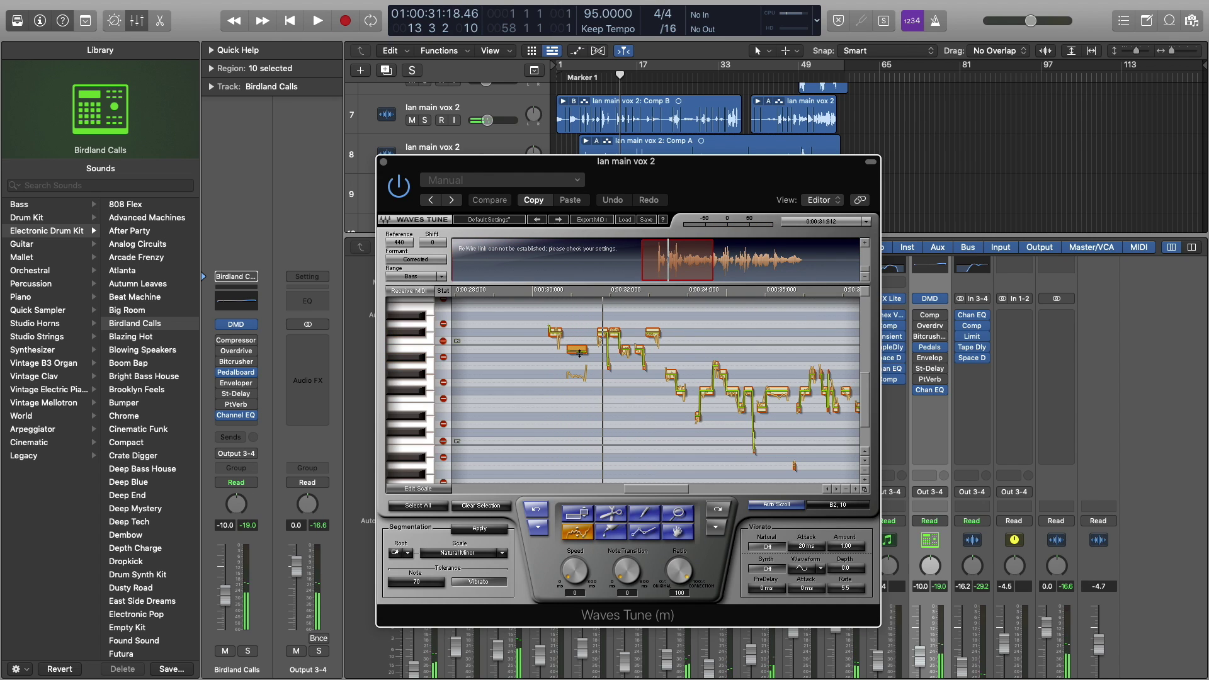
Step: Lower the note toward A2, audition it, then undo the pitch change
{"action": "left_click_drag", "start_coordinate": [580, 356], "coordinate": [573, 375]}
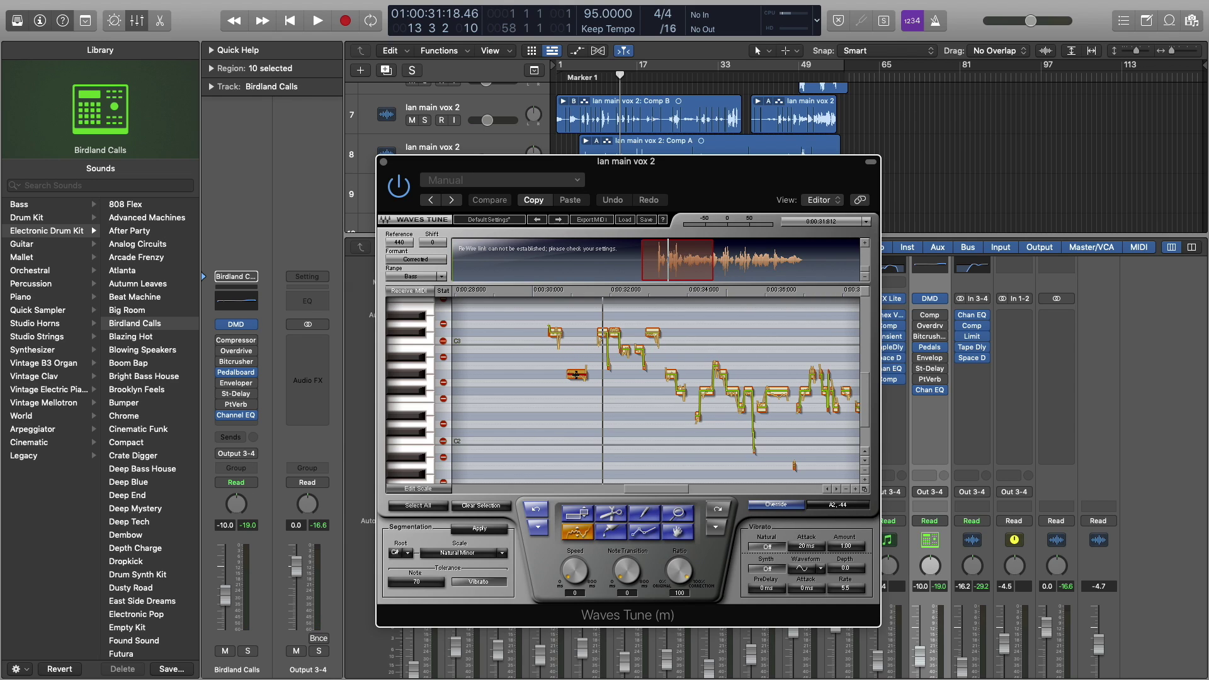
{"action": "left_click_drag", "start_coordinate": [585, 374], "coordinate": [583, 357]}
{"action": "key", "text": "super+space"}
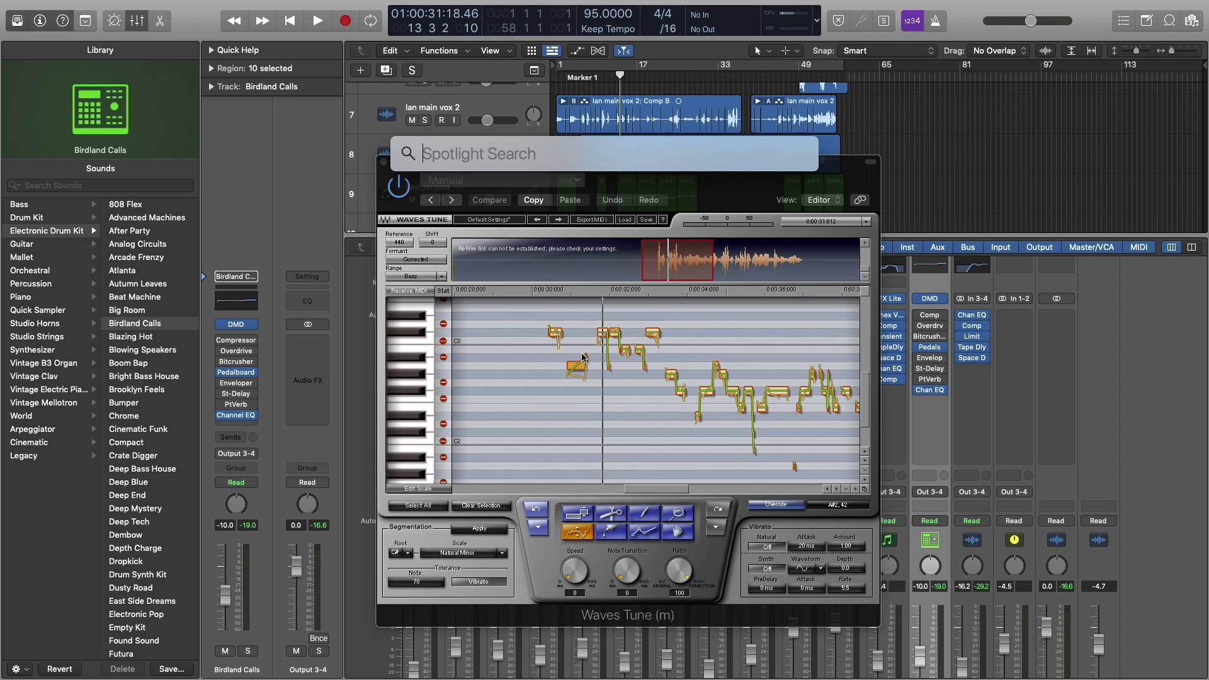
{"action": "key", "text": "Escape"}
{"action": "key", "text": "space"}
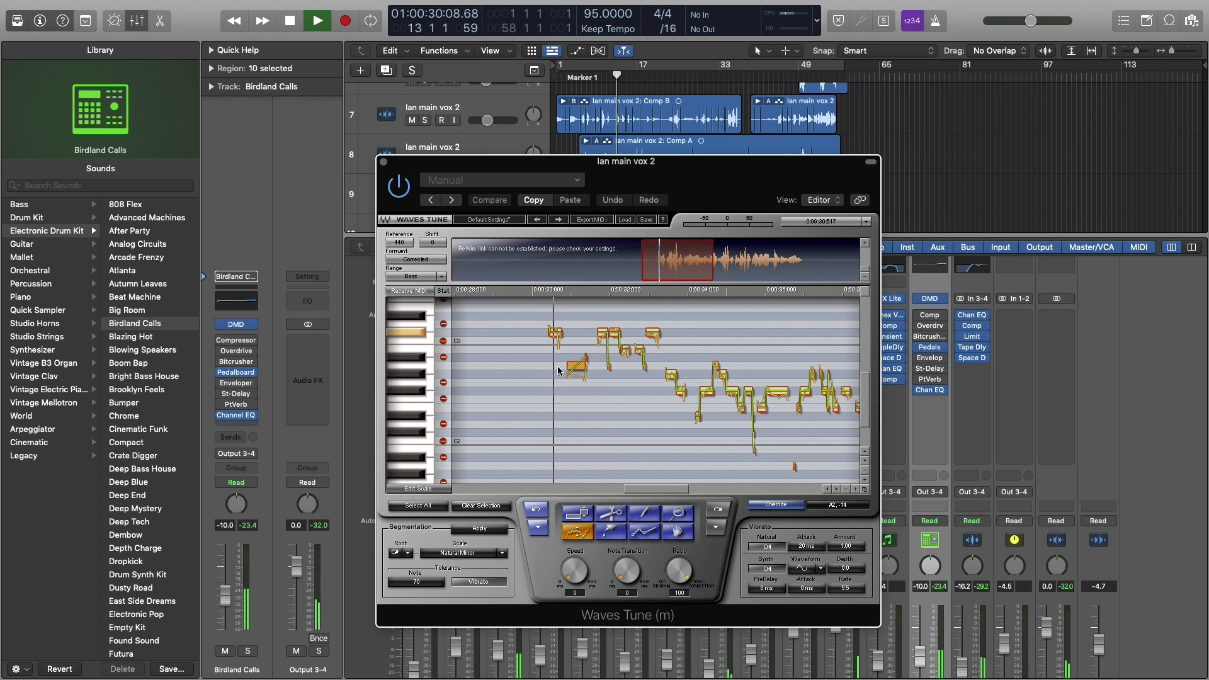
{"action": "key", "text": "space"}
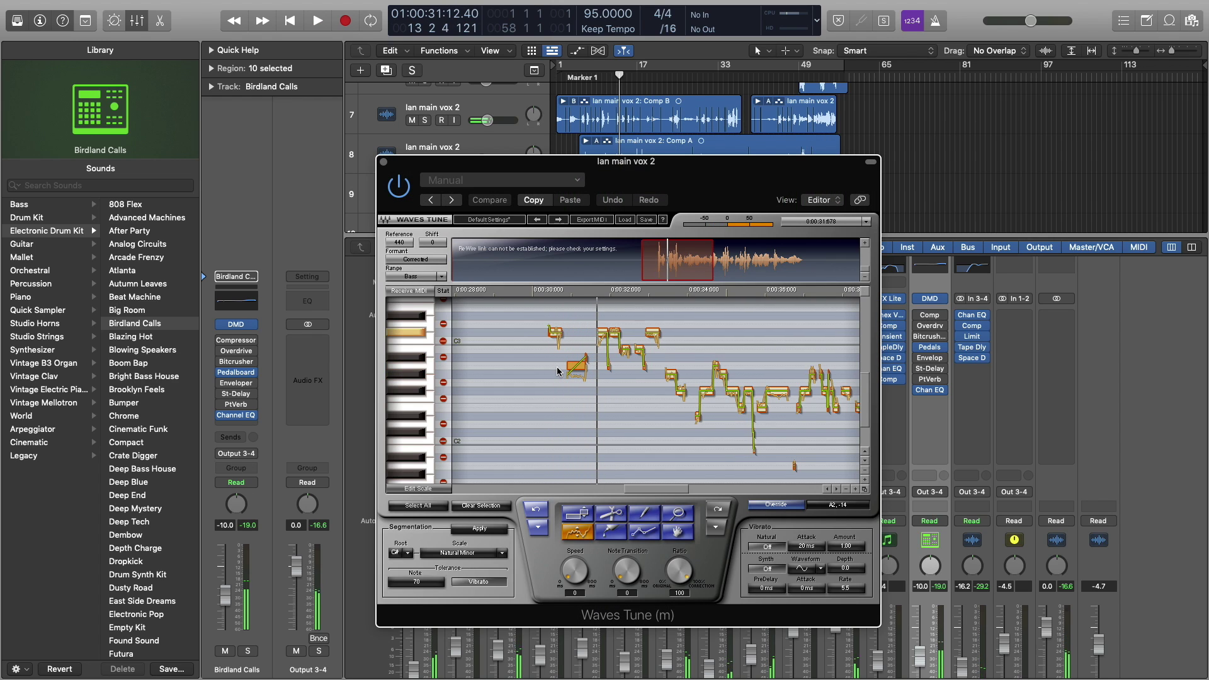
{"action": "left_click", "coordinate": [540, 513]}
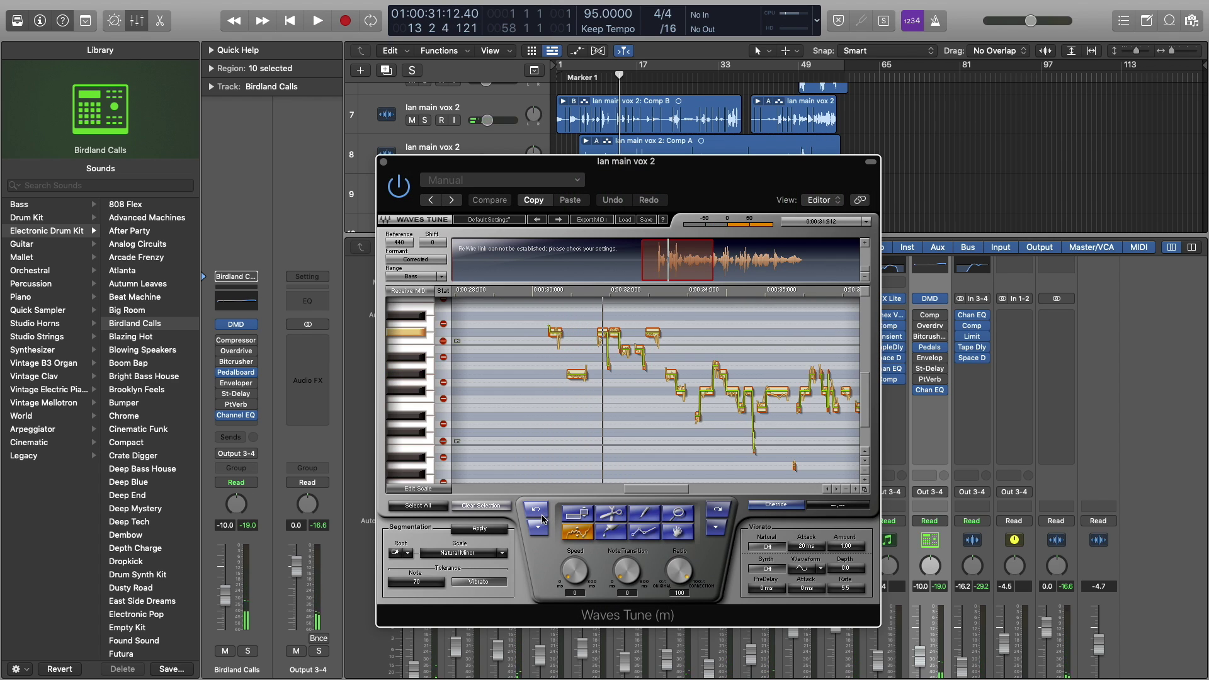
Step: Switch Waves Tune to the select tool and audition the phrase from about 0:31 to 0:32
{"action": "left_click", "coordinate": [620, 541]}
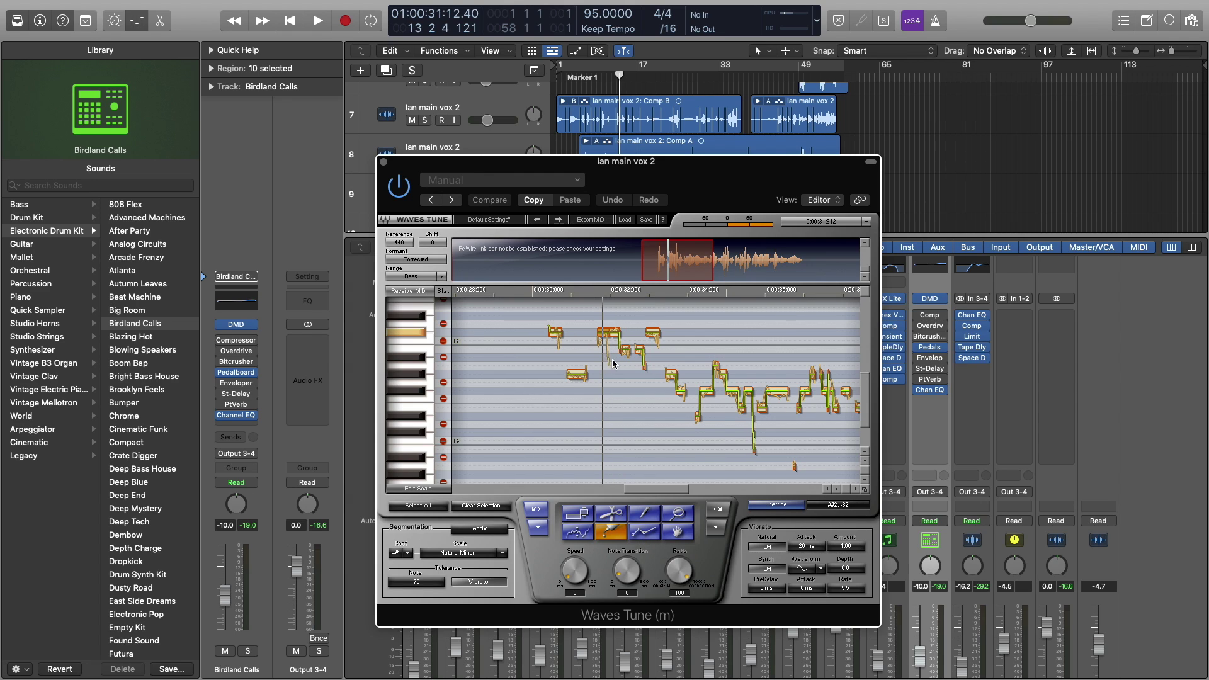
{"action": "key", "text": "space"}
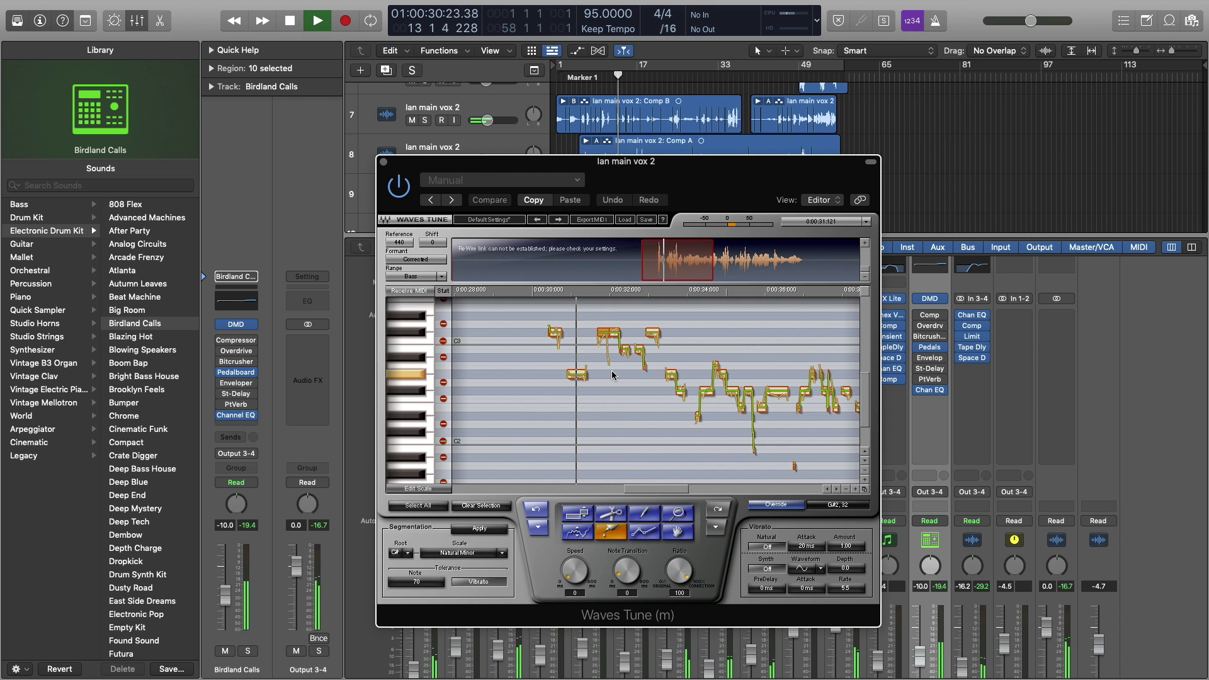
{"action": "key", "text": "space"}
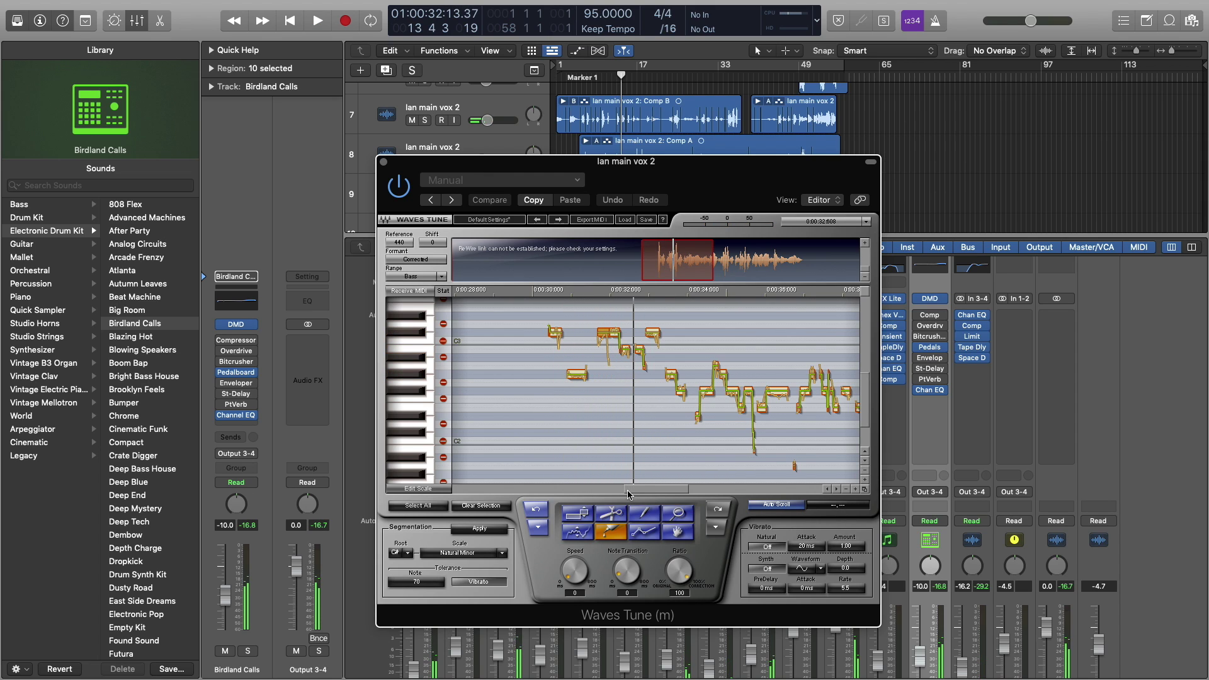
Step: Draw a downward pitch line from the short low note and audition the drop
{"action": "left_click", "coordinate": [643, 536]}
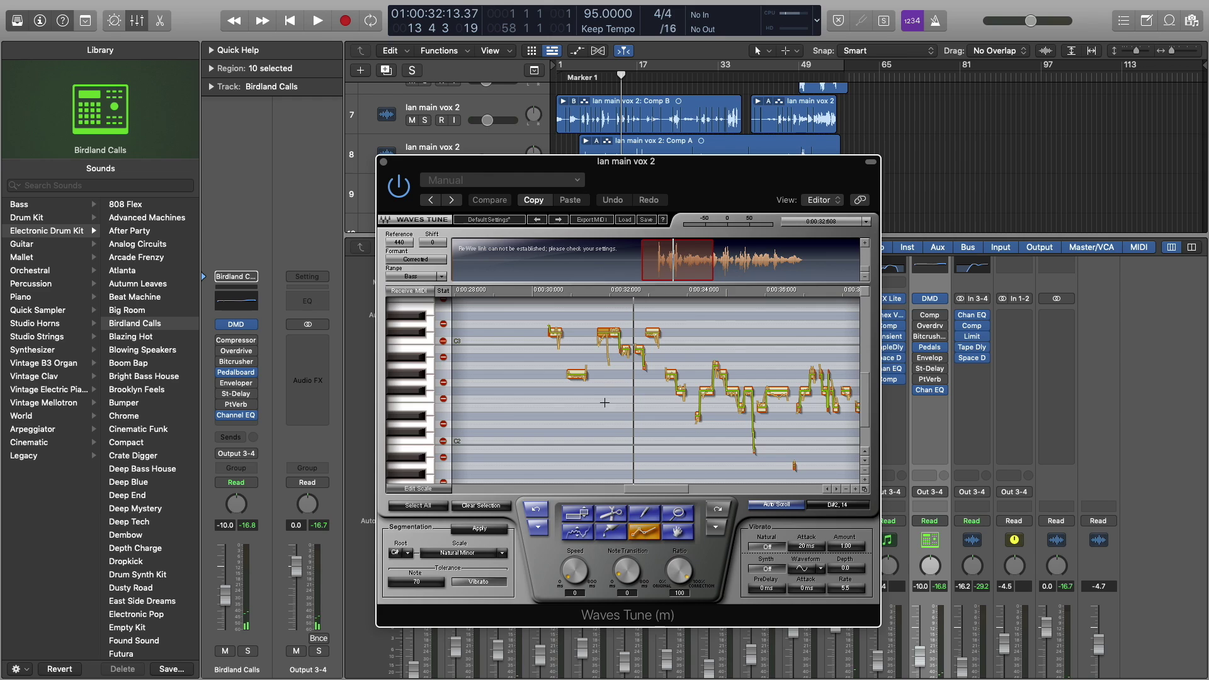
{"action": "left_click", "coordinate": [585, 374]}
{"action": "left_click", "coordinate": [584, 376]}
{"action": "left_click", "coordinate": [587, 401]}
{"action": "key", "text": "space"}
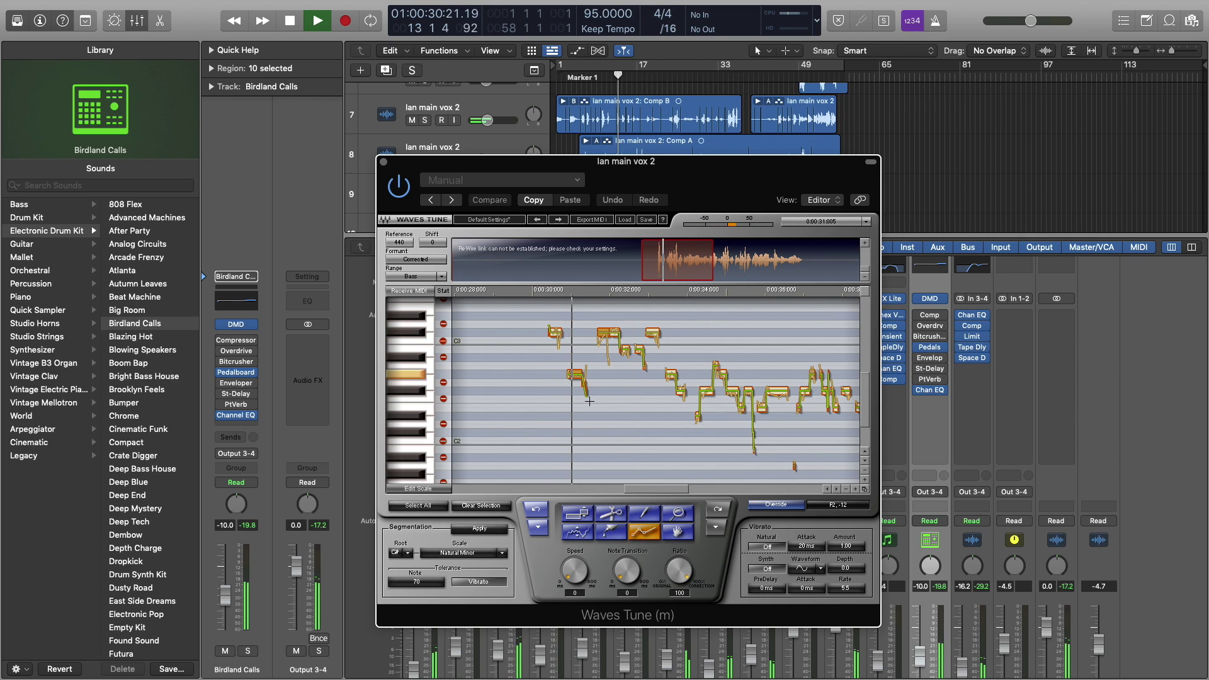
{"action": "key", "text": "space"}
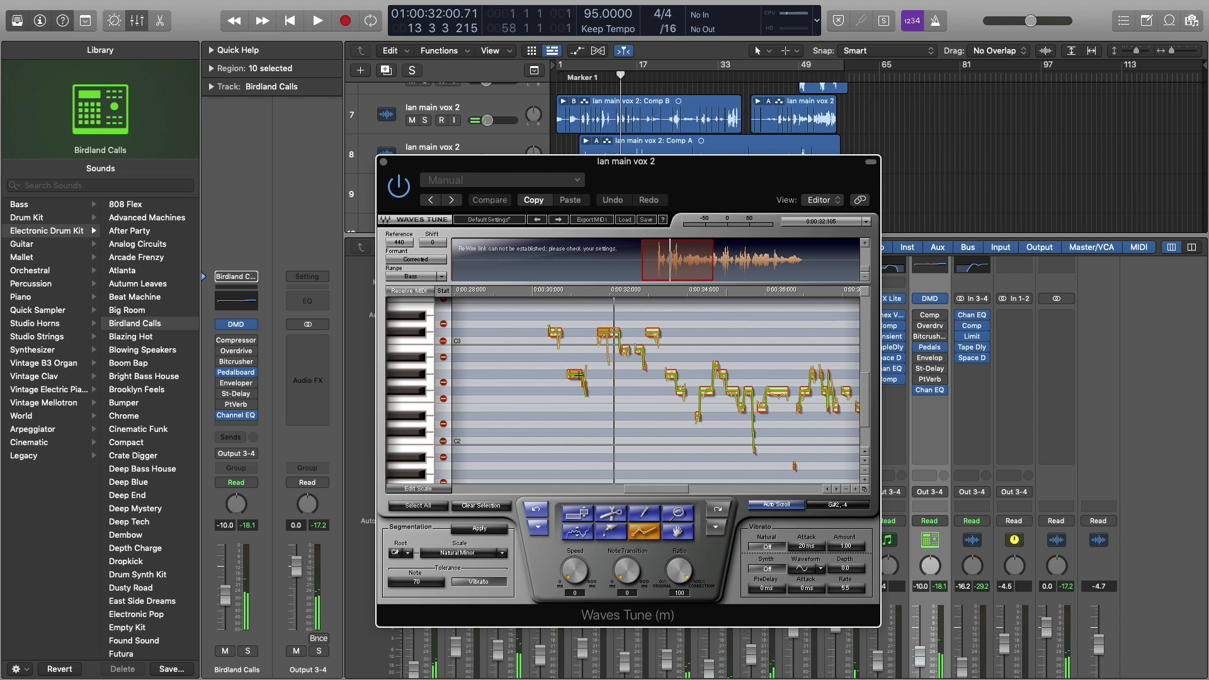
Step: Draw a new downward pitch line, audition it, then undo both drawn lines
{"action": "left_click", "coordinate": [578, 376]}
{"action": "left_click", "coordinate": [589, 399]}
{"action": "key", "text": "space"}
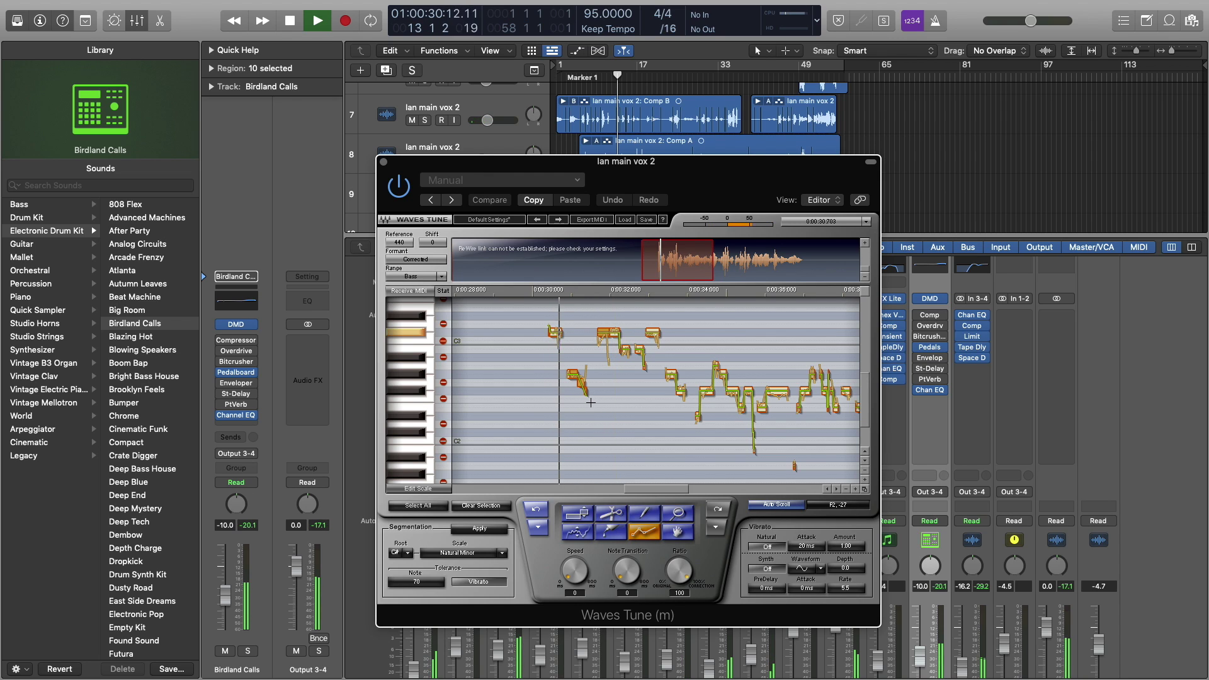
{"action": "key", "text": "space"}
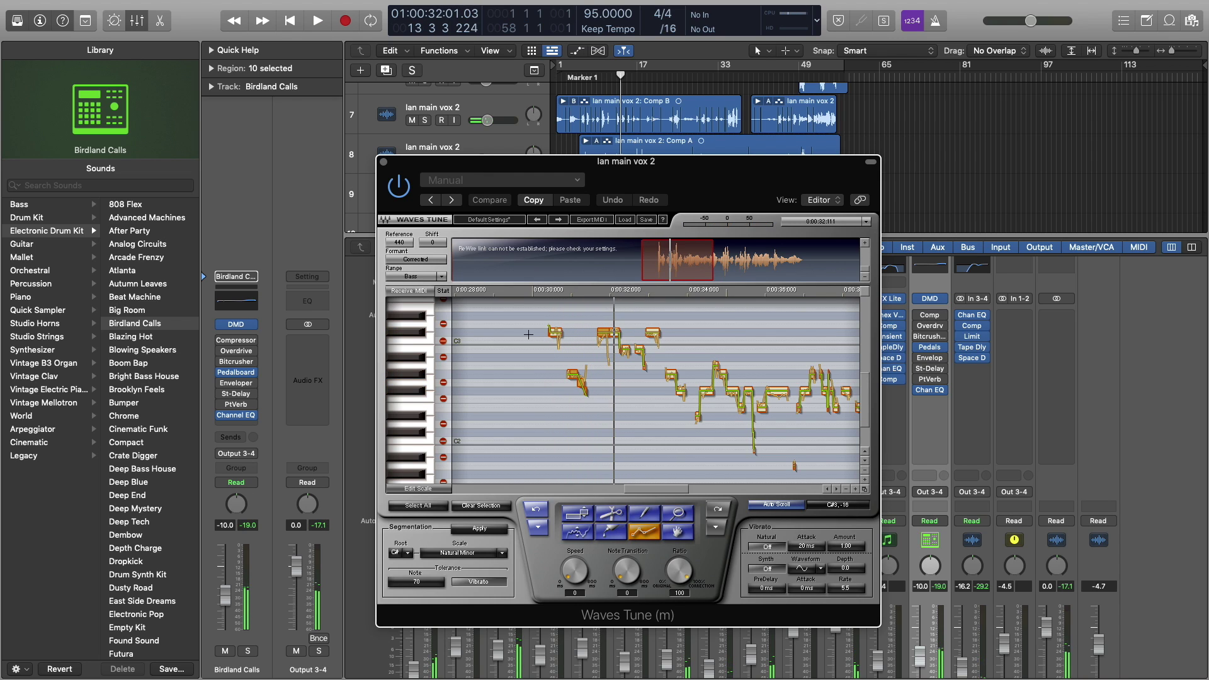
{"action": "left_click", "coordinate": [481, 505]}
{"action": "left_click", "coordinate": [536, 509]}
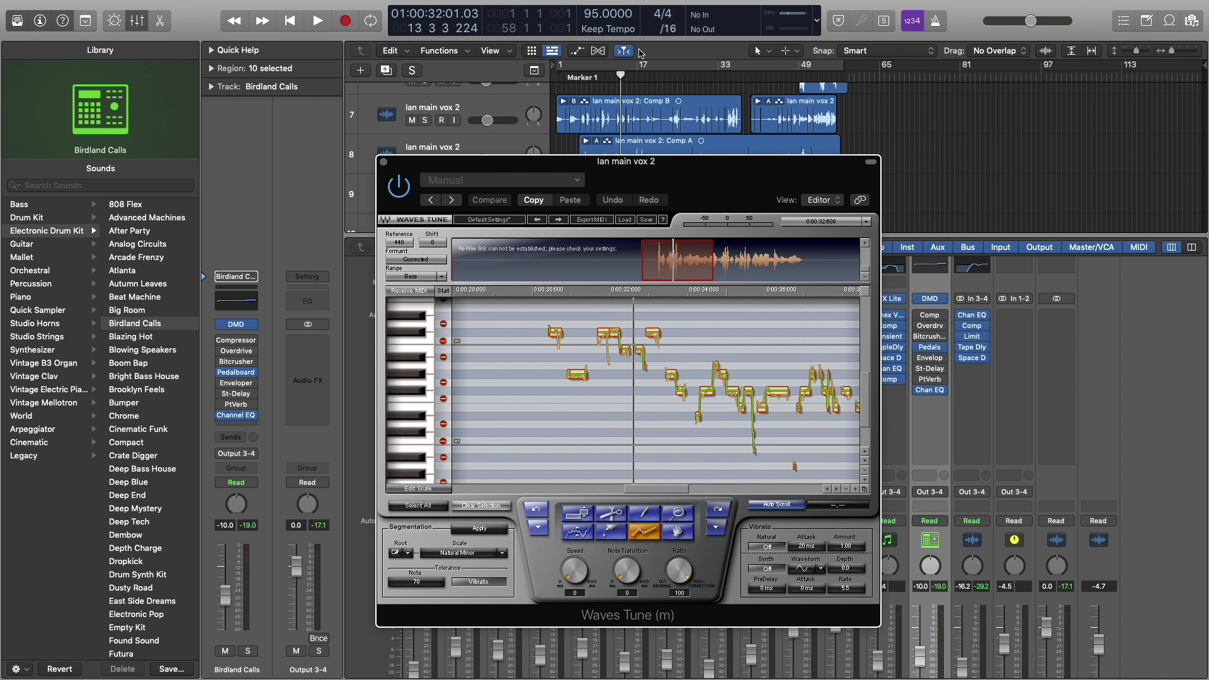
Step: Move the playhead to about 0:00:35 and audition the later phrase
{"action": "left_click_drag", "start_coordinate": [622, 76], "coordinate": [628, 76]}
{"action": "key", "text": "space"}
{"action": "key", "text": "space"}
{"action": "key", "text": "space"}
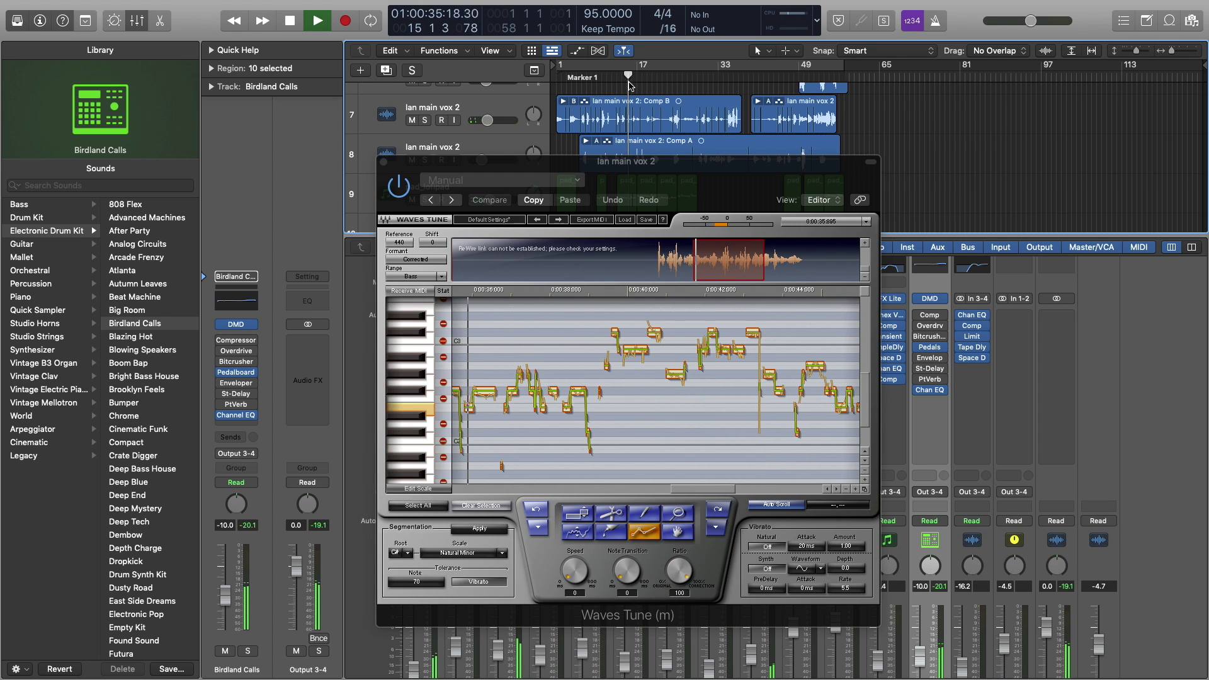
{"action": "key", "text": "space"}
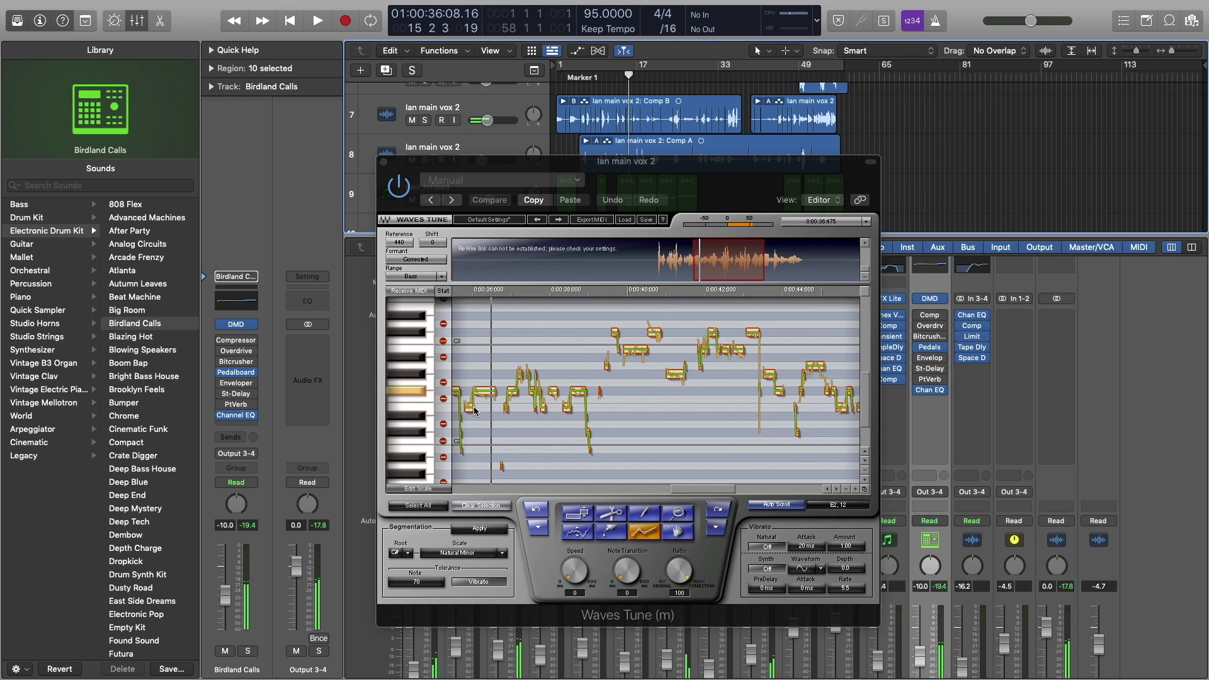
{"action": "left_click", "coordinate": [471, 406]}
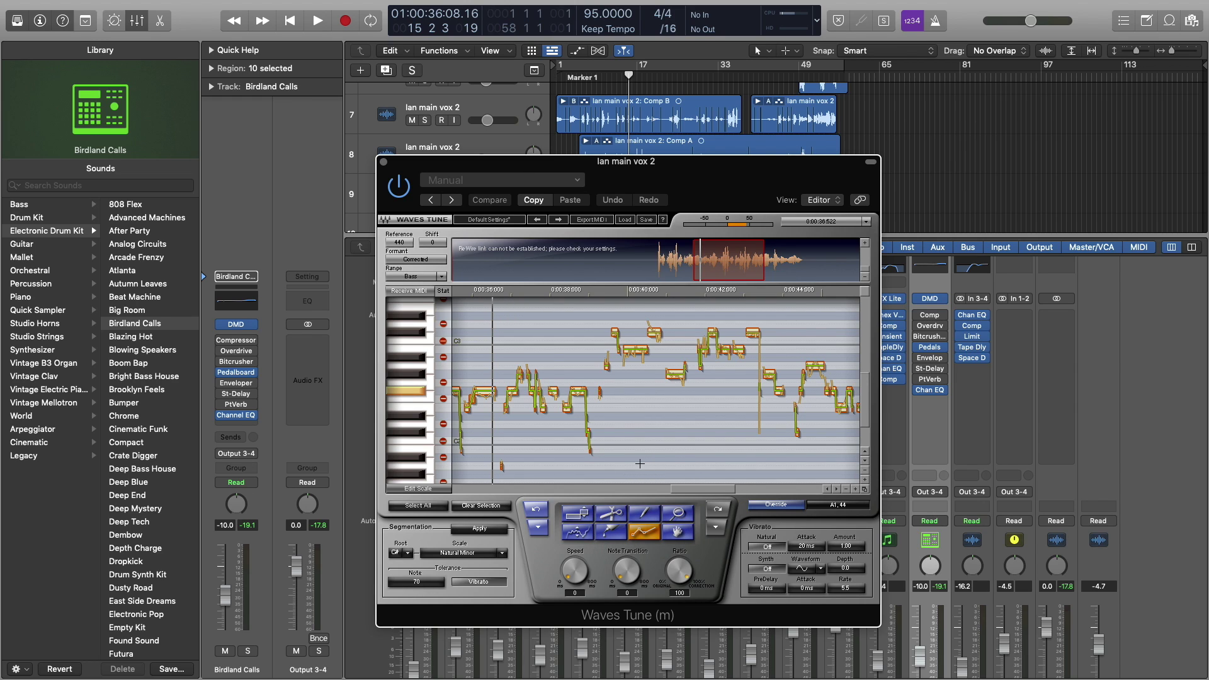
{"action": "key", "text": "space"}
{"action": "key", "text": "space"}
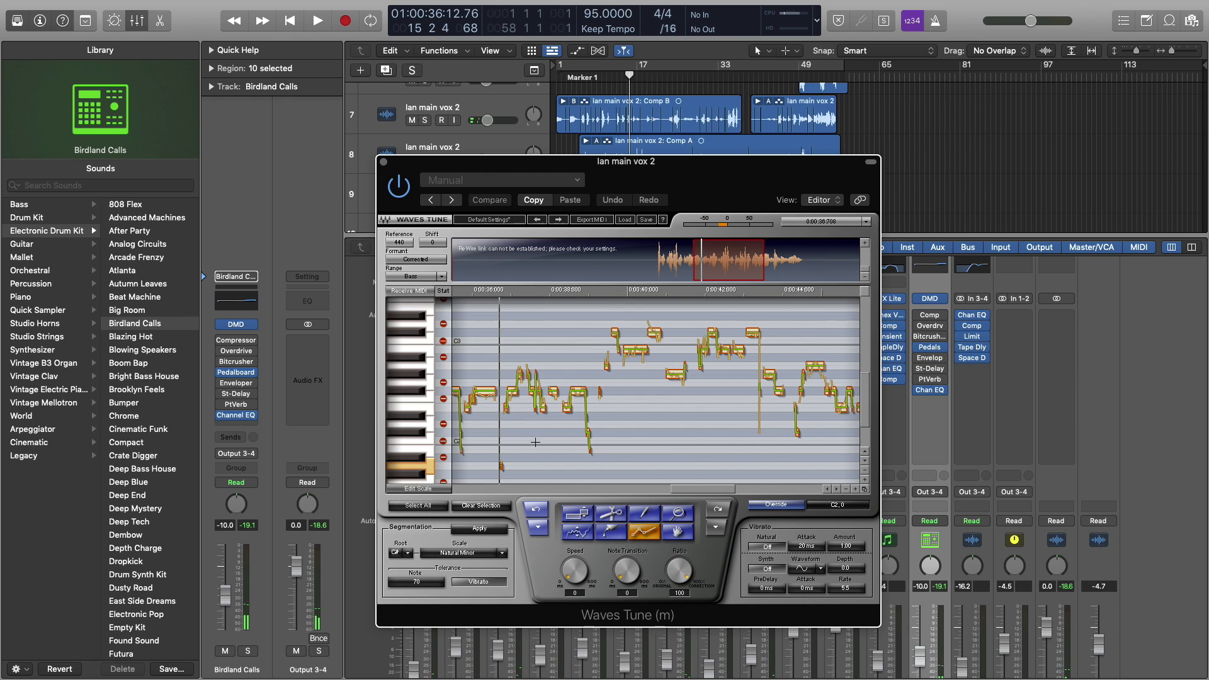
{"action": "key", "text": "space"}
{"action": "key", "text": "space"}
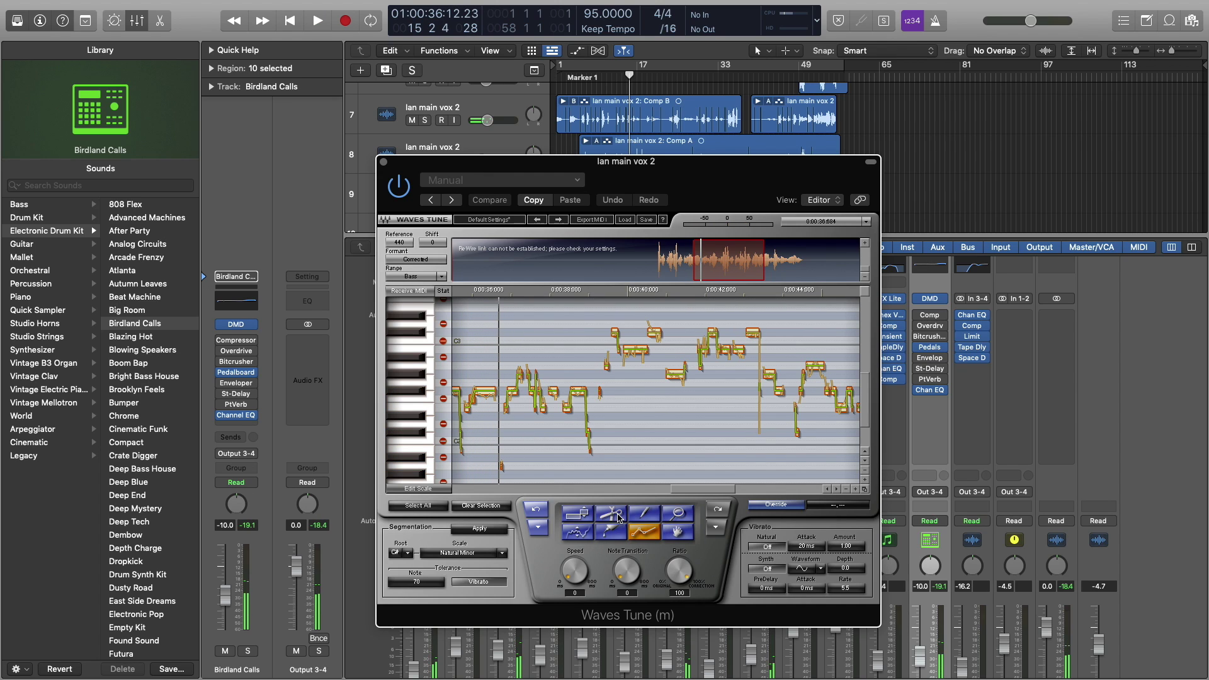
{"action": "left_click", "coordinate": [686, 530]}
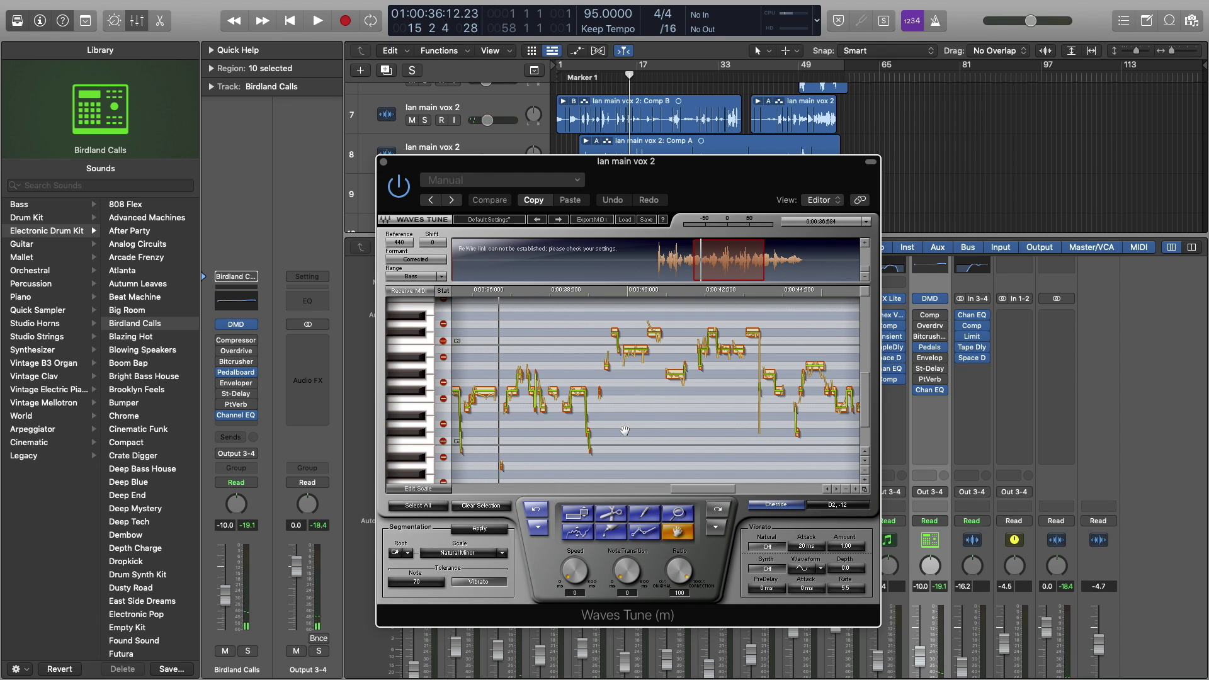
Step: Pan the pitch editor to the 0:00:34–0:00:42 phrase and audition it from about 0:36
{"action": "left_click_drag", "start_coordinate": [626, 425], "coordinate": [705, 410]}
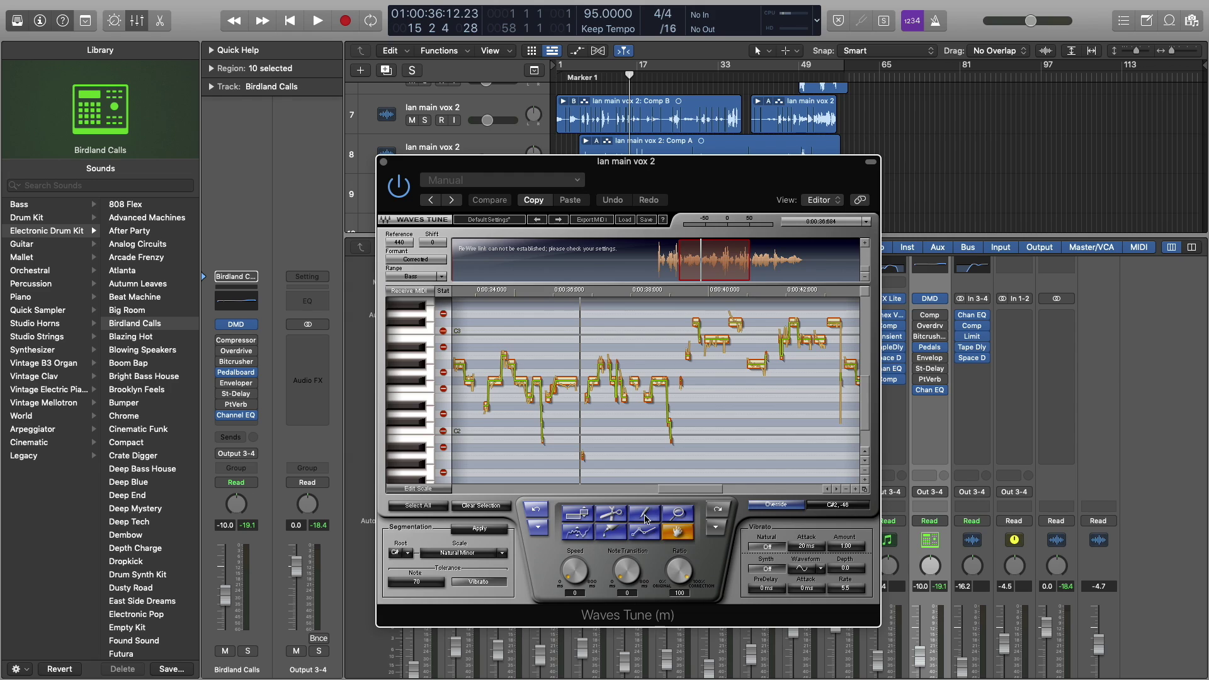
{"action": "left_click", "coordinate": [652, 533]}
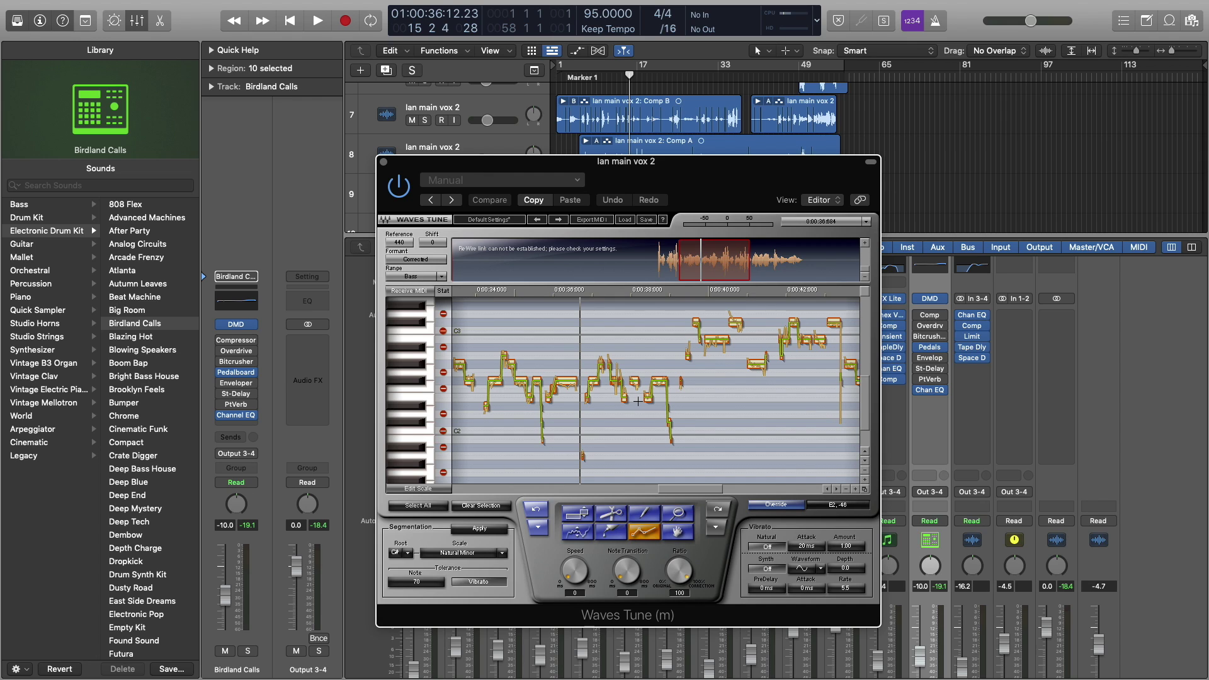
{"action": "key", "text": "space"}
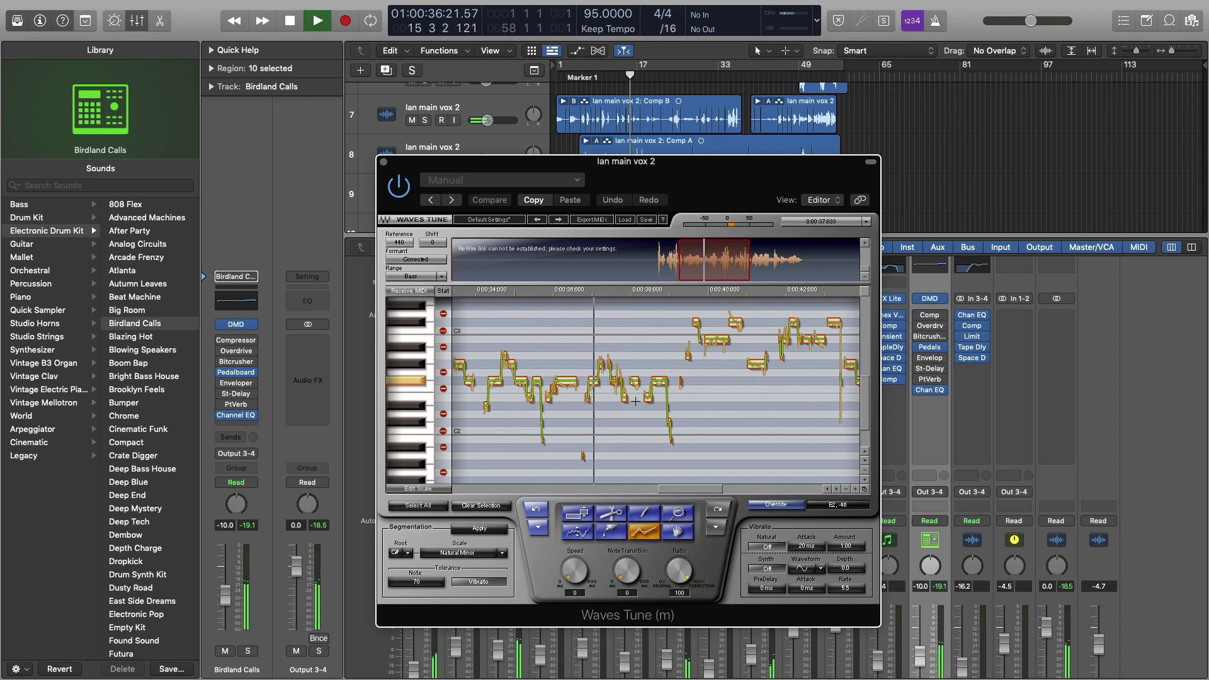
{"action": "key", "text": "space"}
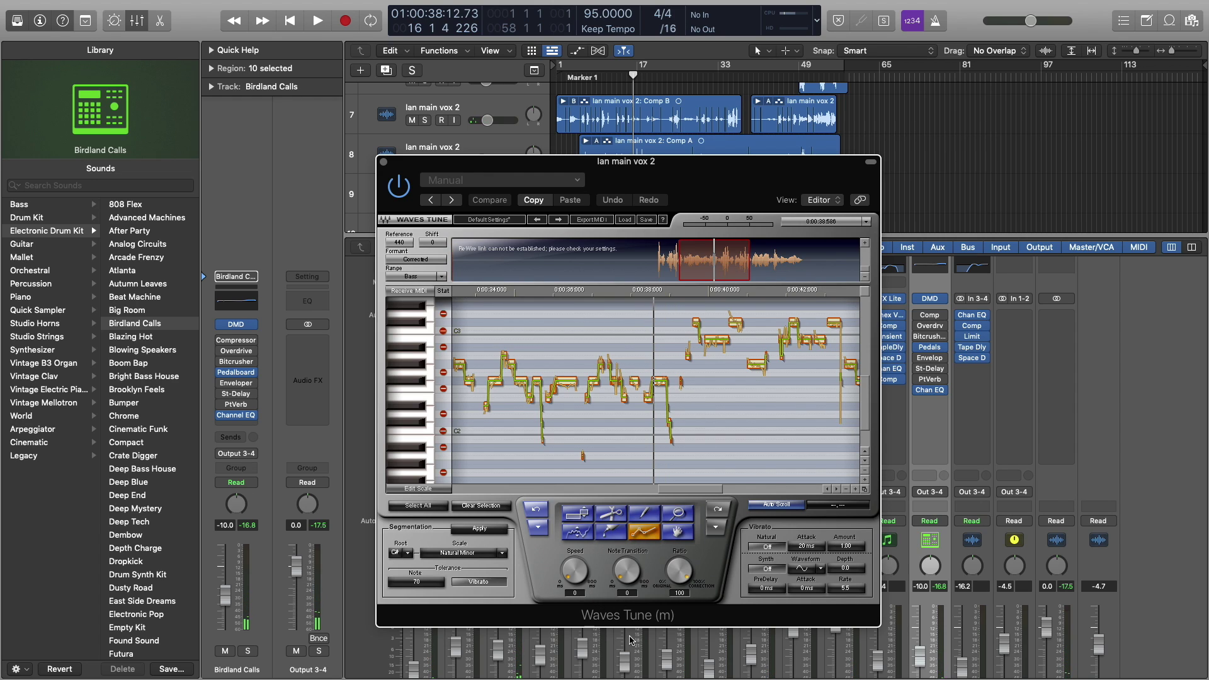
Step: Select all note segments, lower correction Speed to 6 and set Note Transition to 0
{"action": "left_click", "coordinate": [443, 508]}
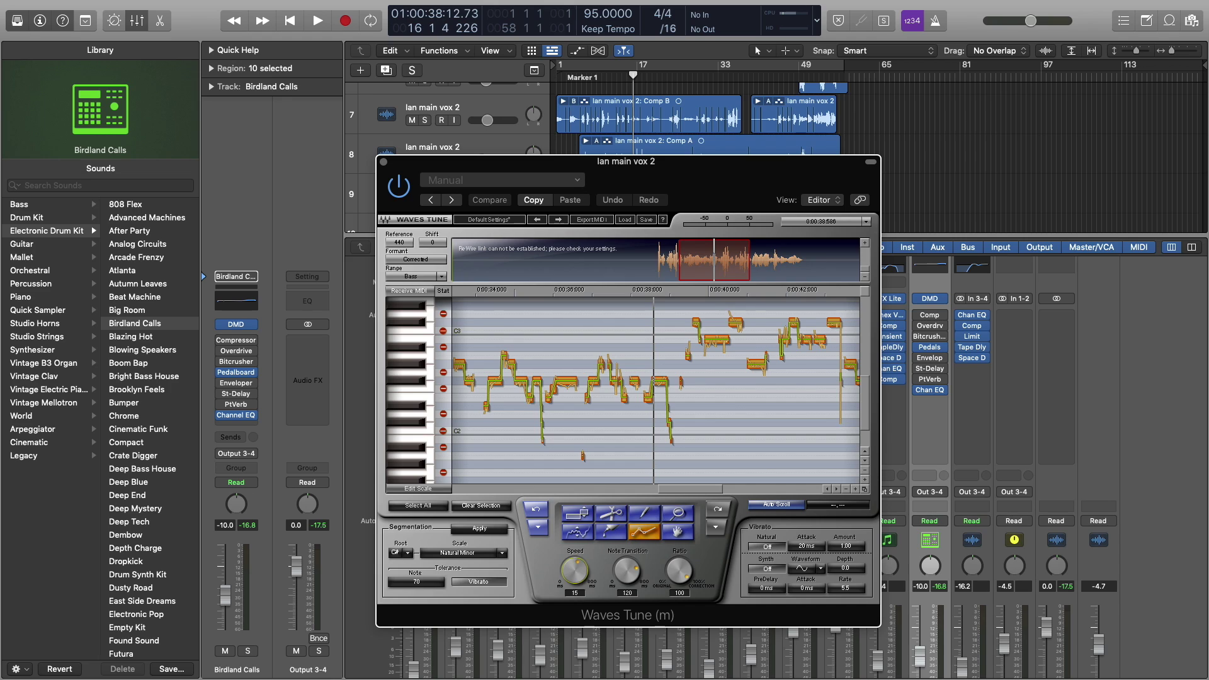
{"action": "left_click_drag", "start_coordinate": [575, 571], "coordinate": [575, 573]}
{"action": "left_click_drag", "start_coordinate": [627, 570], "coordinate": [627, 589]}
{"action": "left_click_drag", "start_coordinate": [706, 491], "coordinate": [693, 501]}
Step: Audition the corrected vocal from bar 14, then lower the correction Speed further toward 0
{"action": "key", "text": "space"}
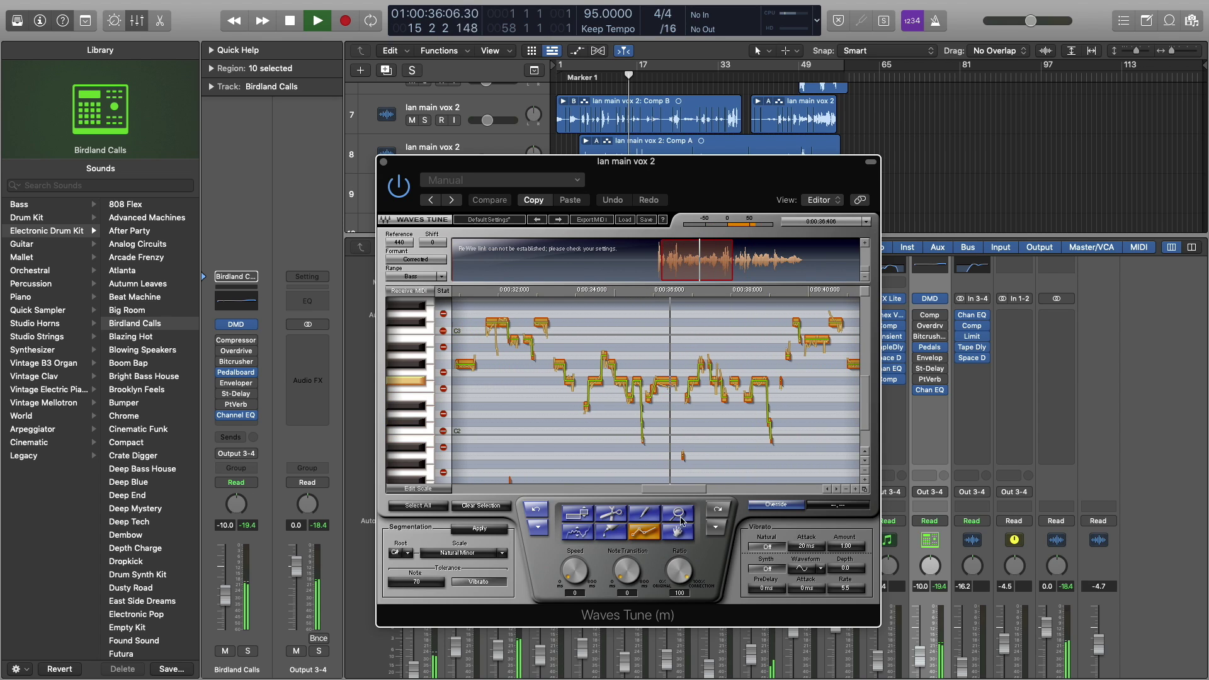
{"action": "key", "text": "space"}
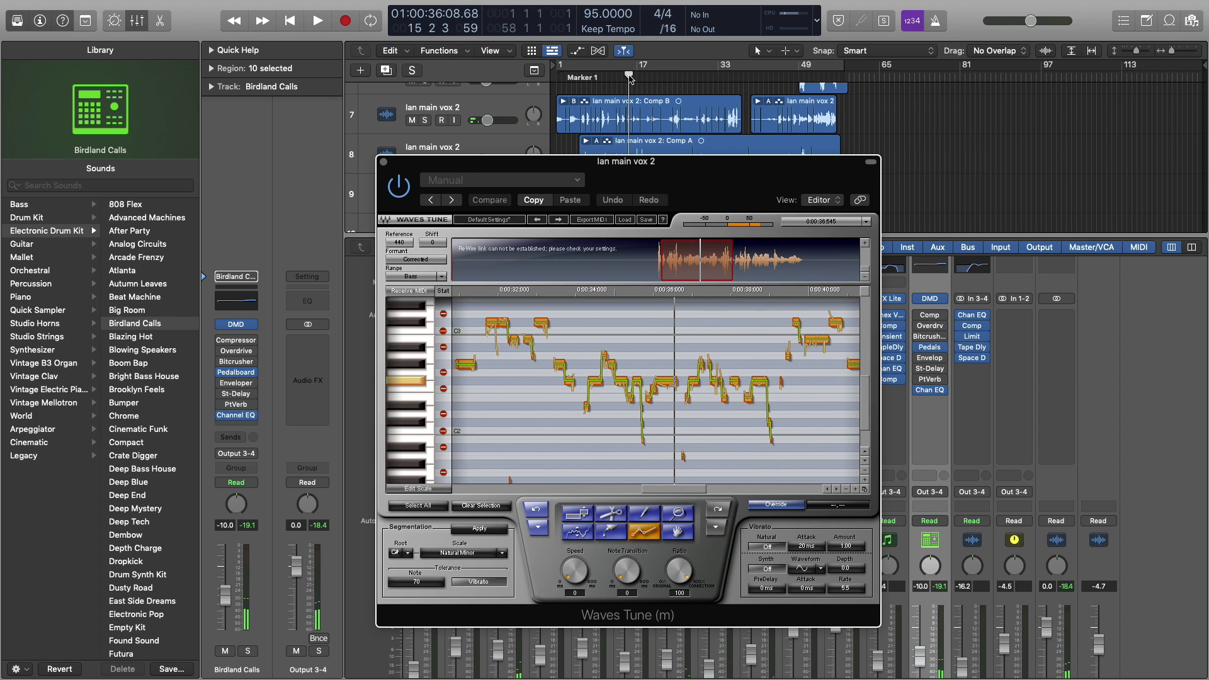
{"action": "left_click_drag", "start_coordinate": [630, 76], "coordinate": [614, 77]}
{"action": "key", "text": "space"}
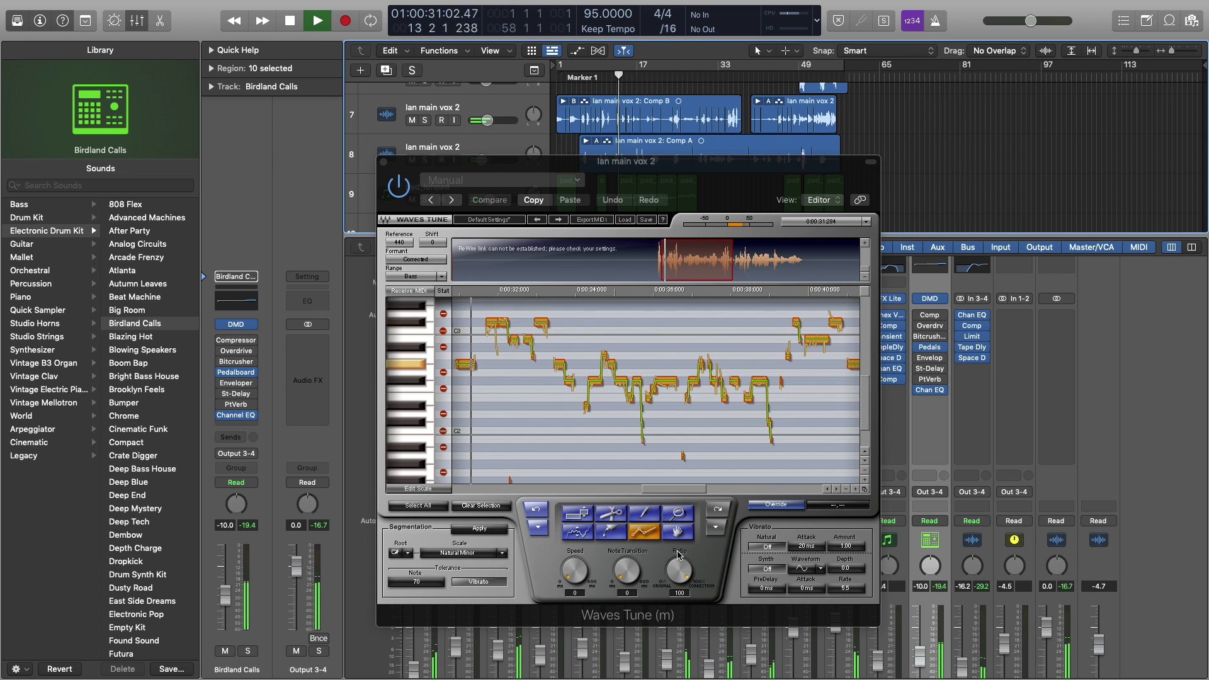
{"action": "key", "text": "space"}
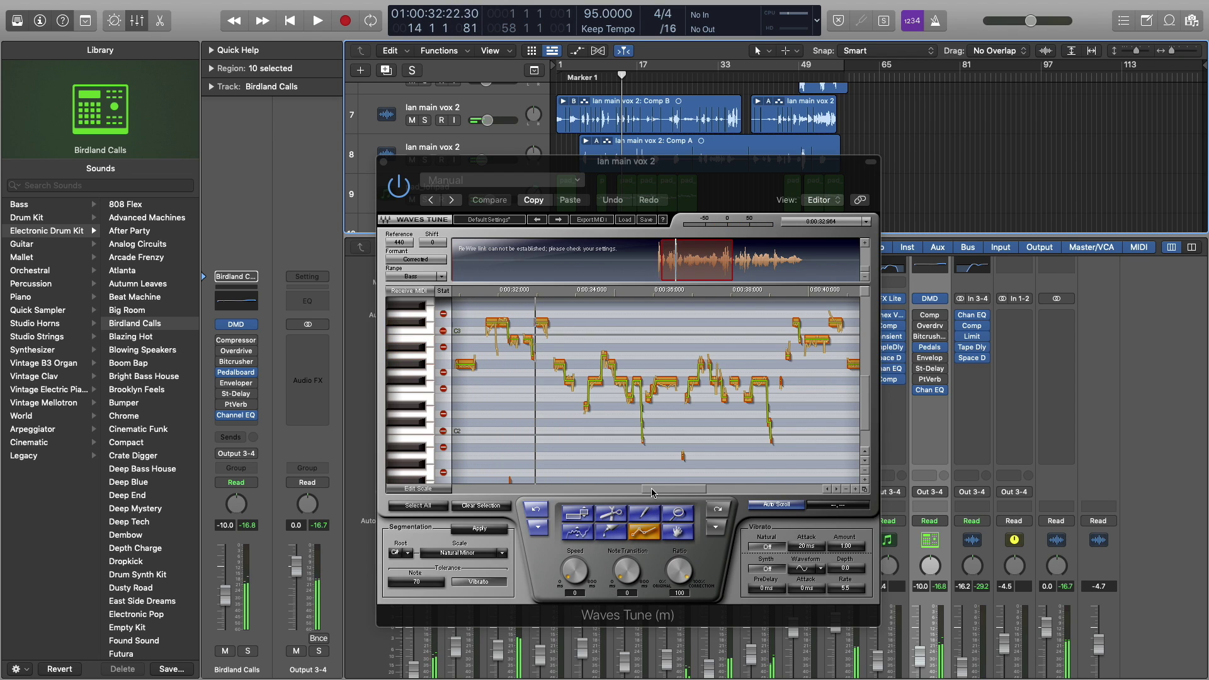
{"action": "key", "text": "space"}
{"action": "key", "text": "space"}
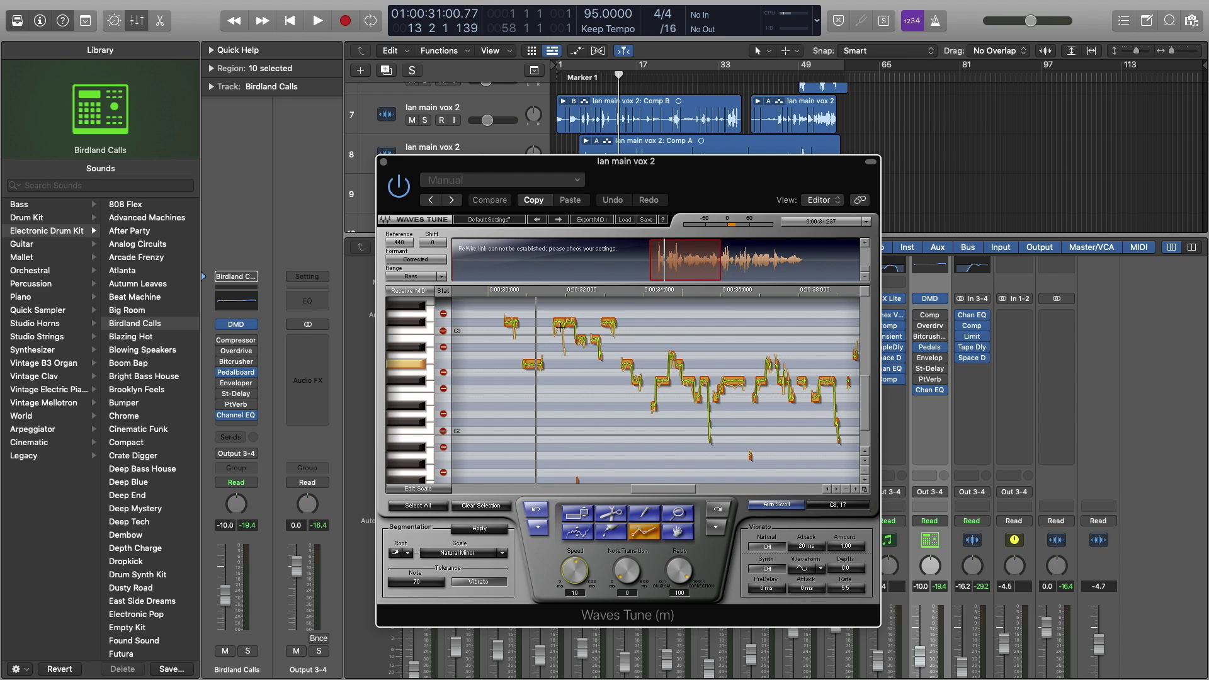
{"action": "key", "text": "space"}
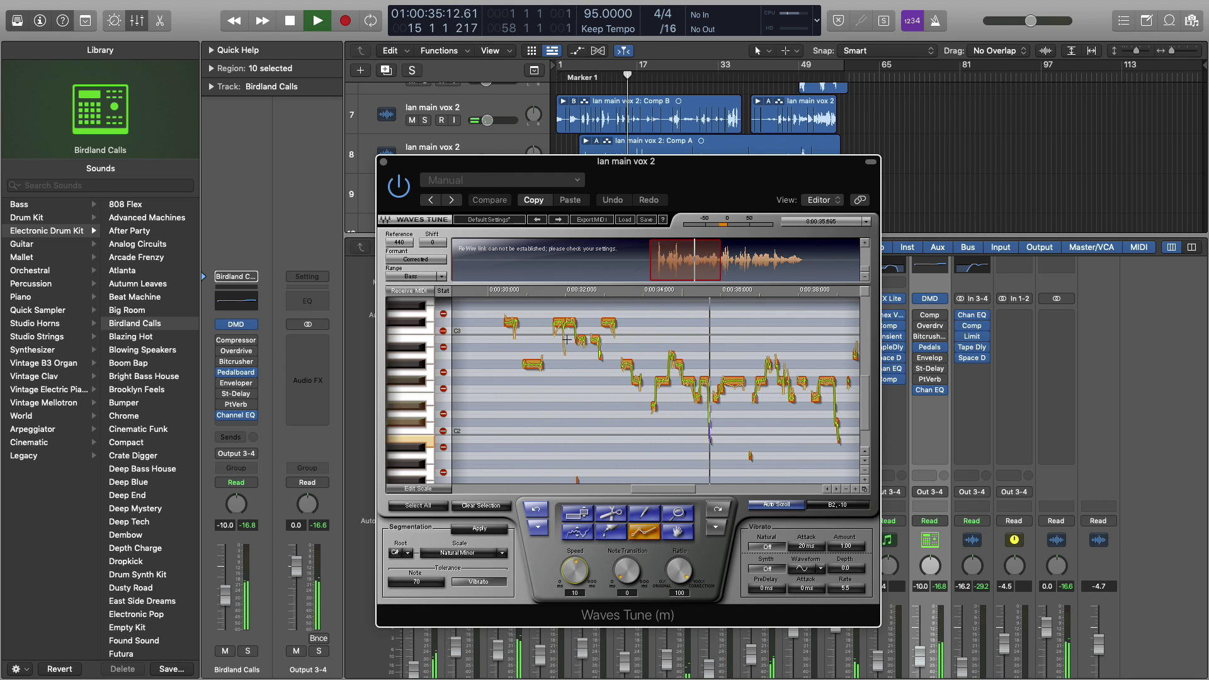
{"action": "key", "text": "space"}
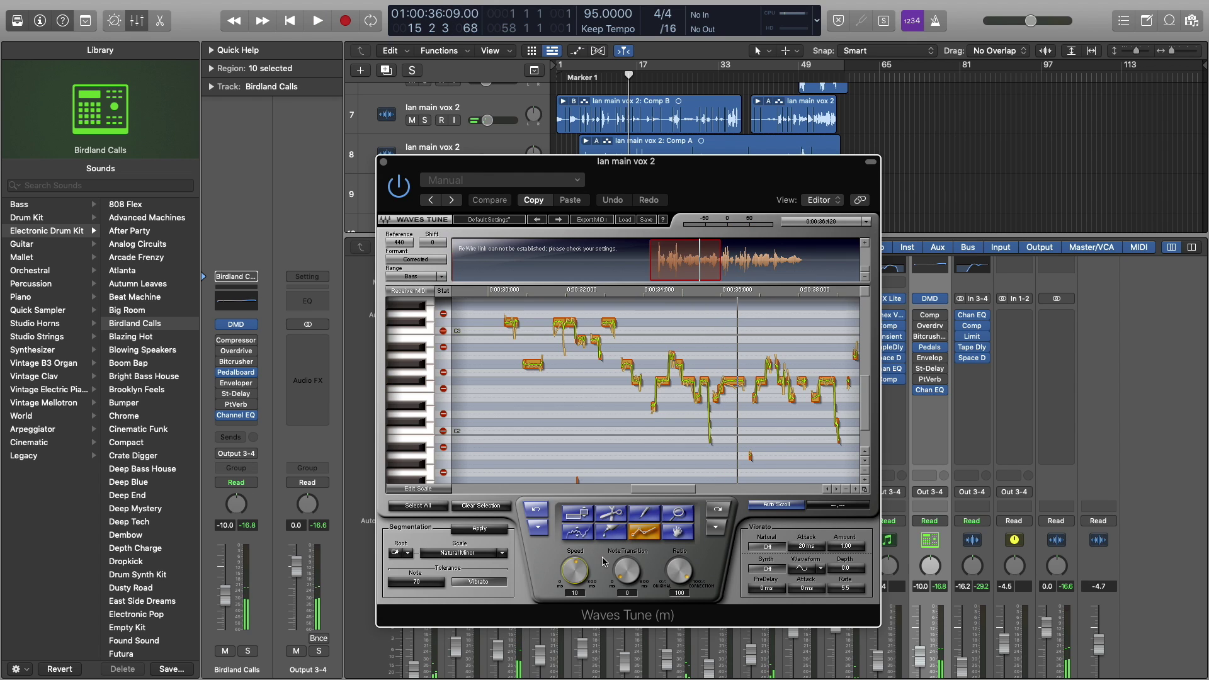
{"action": "left_click_drag", "start_coordinate": [584, 570], "coordinate": [583, 576]}
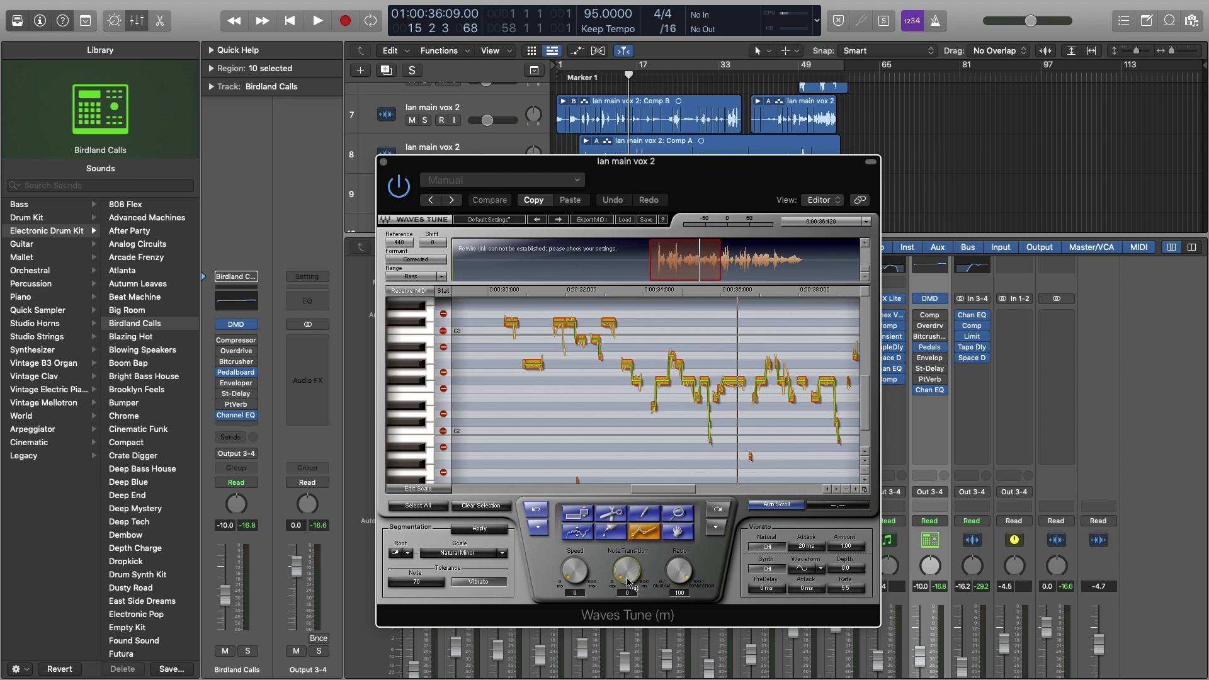
Step: Raise Note Transition to smooth the curves, audition the vocal, then reset it to 0 ms
{"action": "left_click_drag", "start_coordinate": [627, 570], "coordinate": [626, 545]}
{"action": "key", "text": "space"}
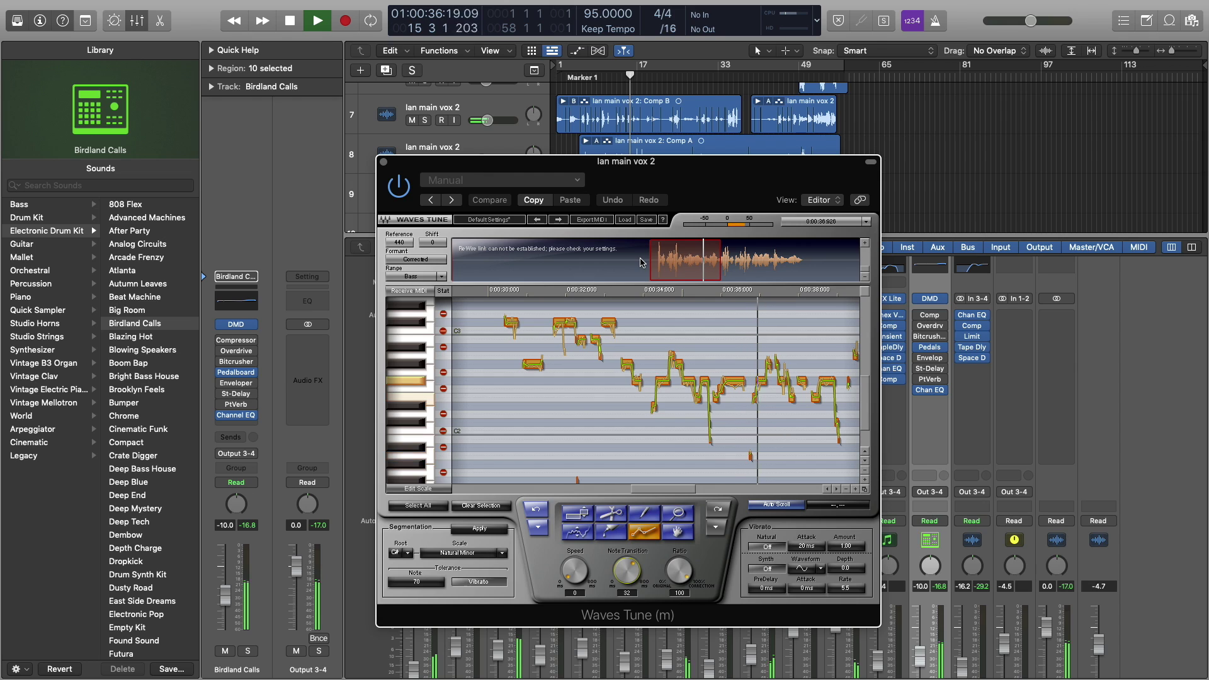
{"action": "key", "text": "space"}
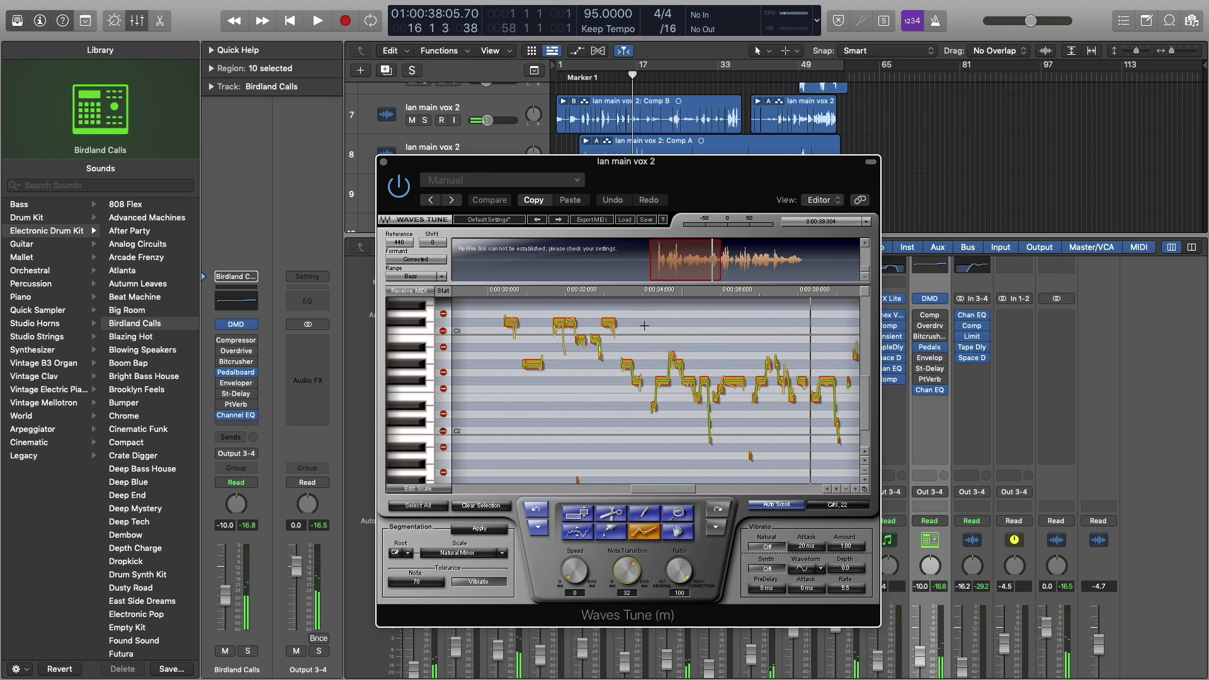
{"action": "left_click_drag", "start_coordinate": [640, 568], "coordinate": [641, 630]}
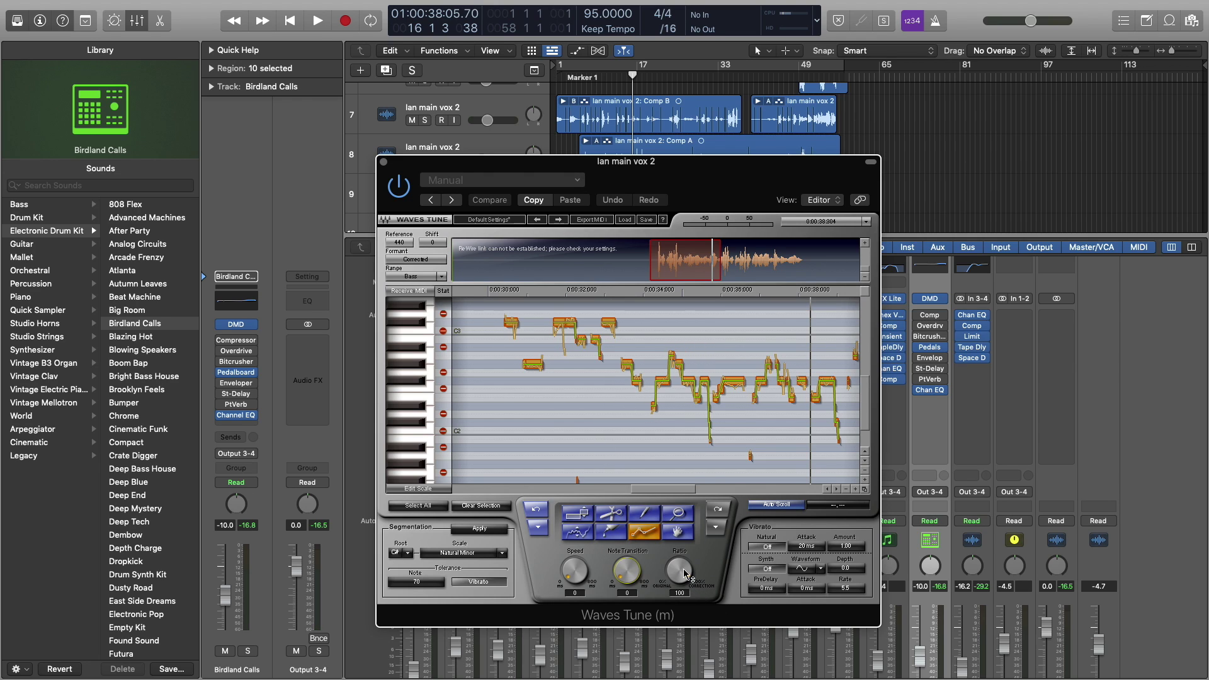
Step: Turn the correction Ratio down to 13 and audition the lightly corrected vocal
{"action": "left_click_drag", "start_coordinate": [686, 572], "coordinate": [686, 618]}
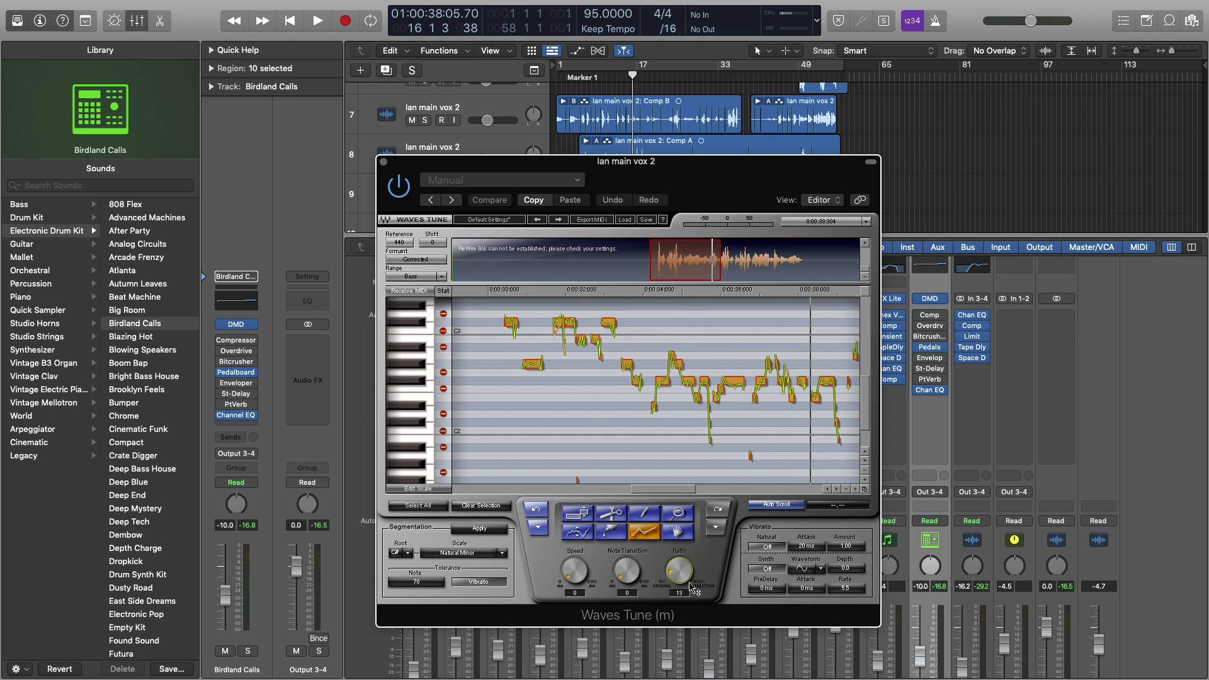
{"action": "key", "text": "space"}
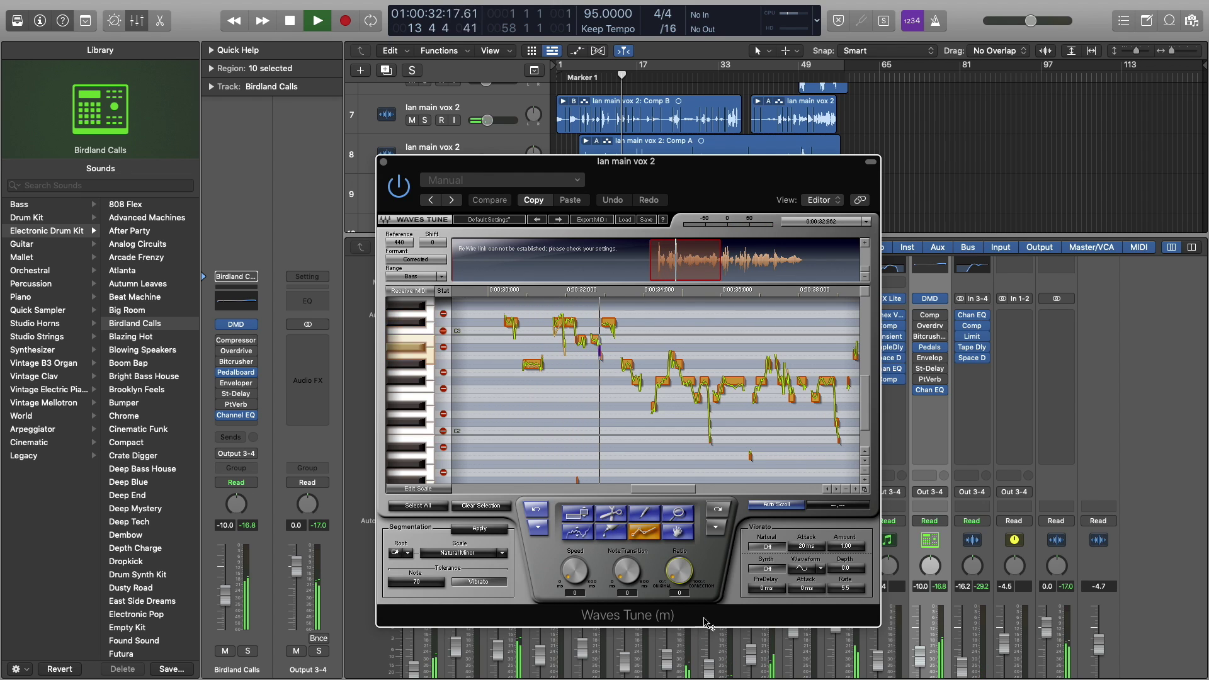
{"action": "key", "text": "space"}
Step: Raise the Ratio to about 91, fine-tune it near 90, and audition from around 0:32
{"action": "left_click_drag", "start_coordinate": [677, 598], "coordinate": [677, 542]}
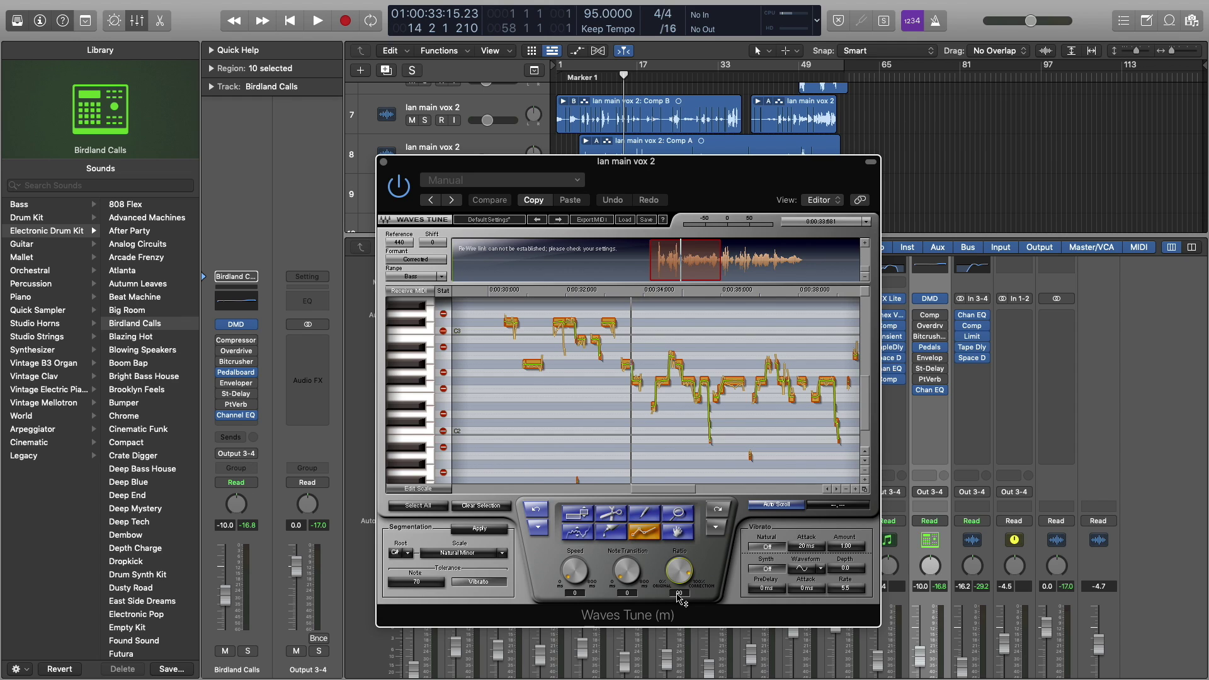
{"action": "key", "text": "space"}
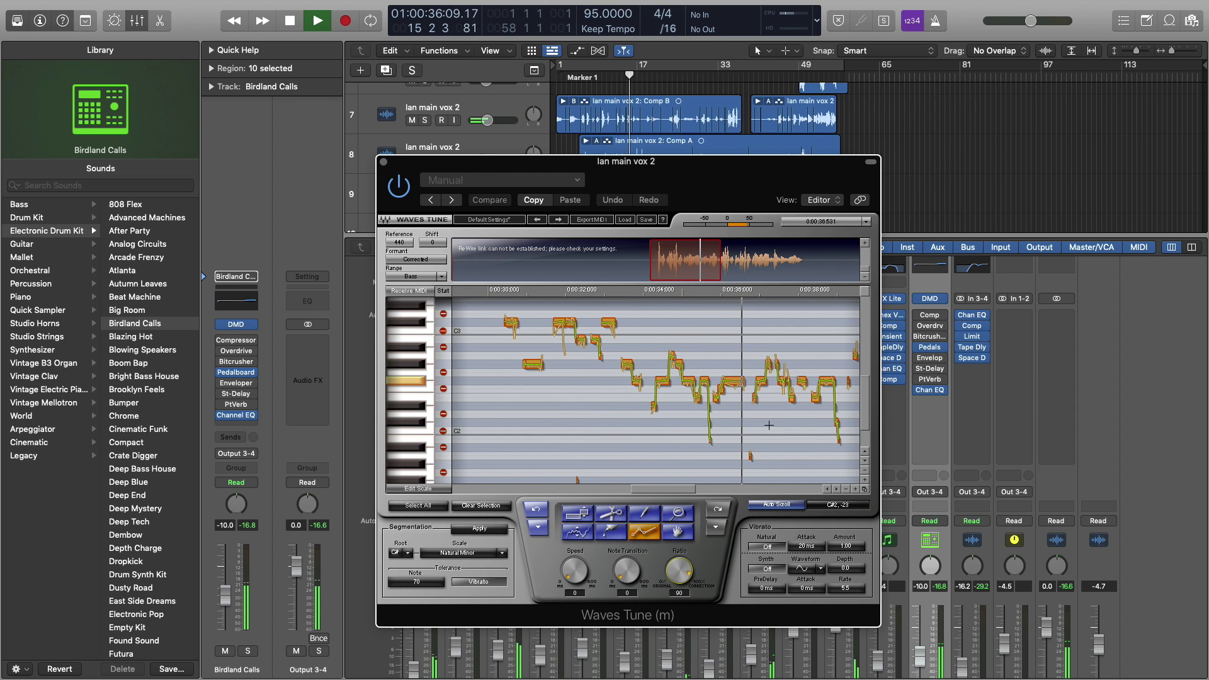
{"action": "key", "text": "space"}
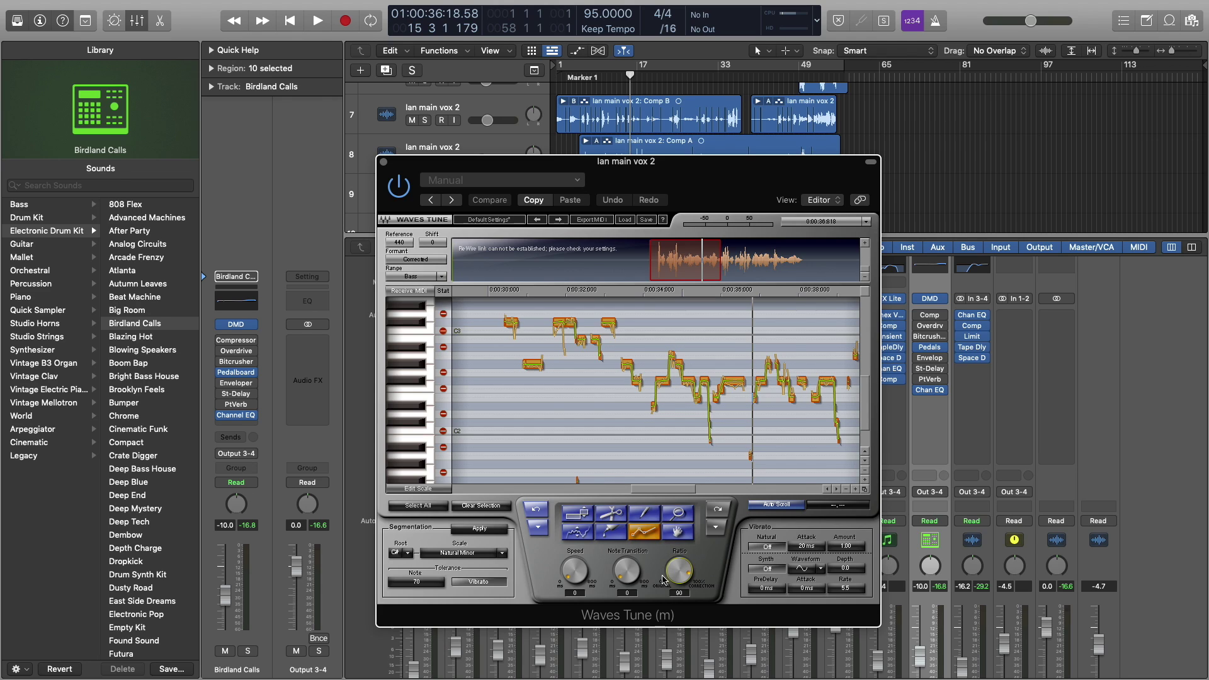
{"action": "left_click_drag", "start_coordinate": [680, 573], "coordinate": [680, 570]}
{"action": "key", "text": "space"}
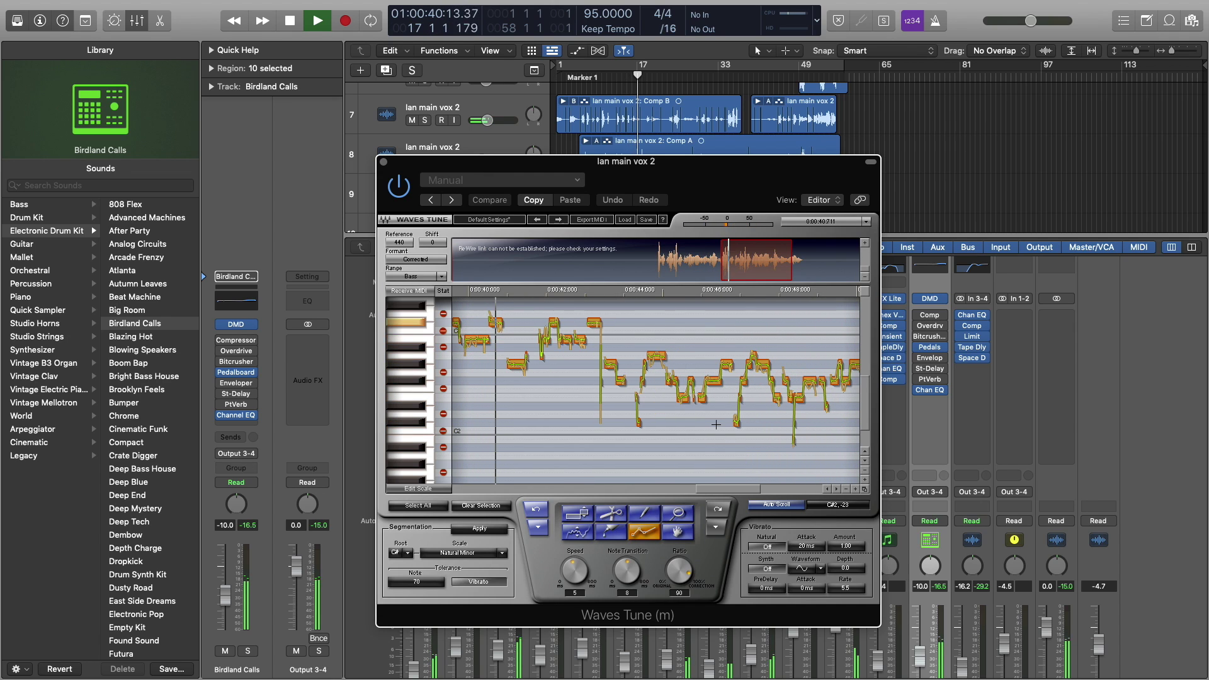
{"action": "key", "text": "space"}
{"action": "key", "text": "space"}
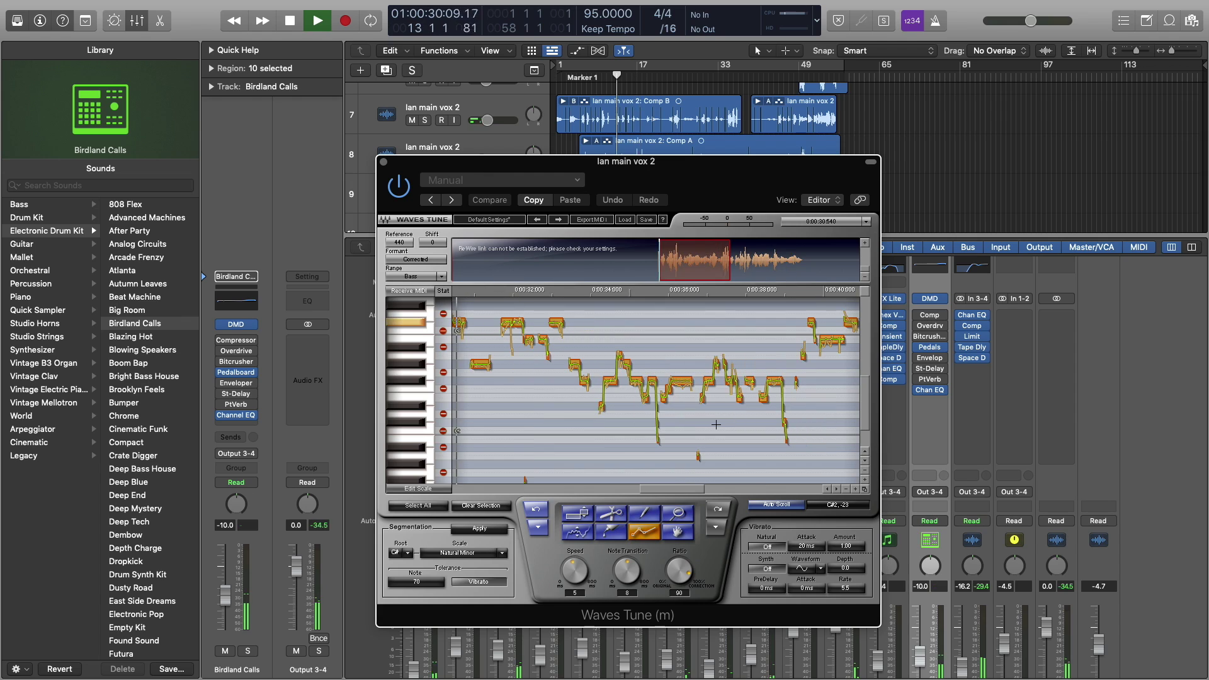
{"action": "key", "text": "space"}
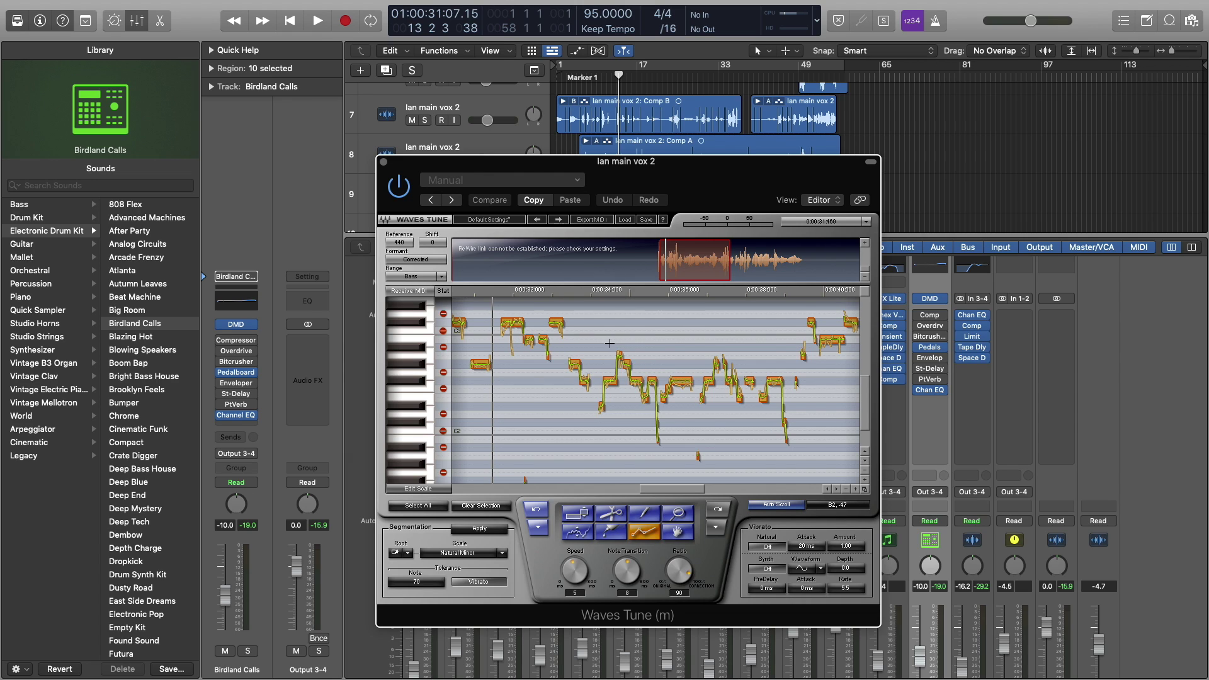
Step: Marquee-select a group of notes, set their Note Transition to 2, and audition from about 0:31
{"action": "left_click", "coordinate": [583, 513]}
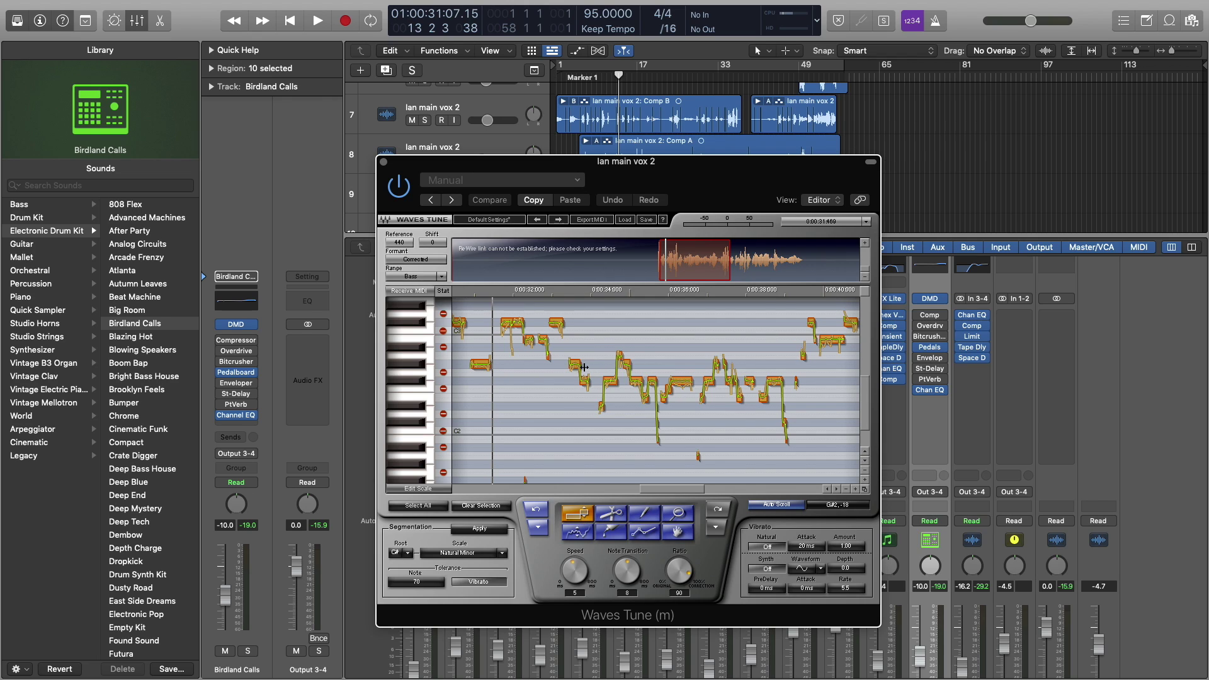
{"action": "left_click_drag", "start_coordinate": [606, 342], "coordinate": [647, 377]}
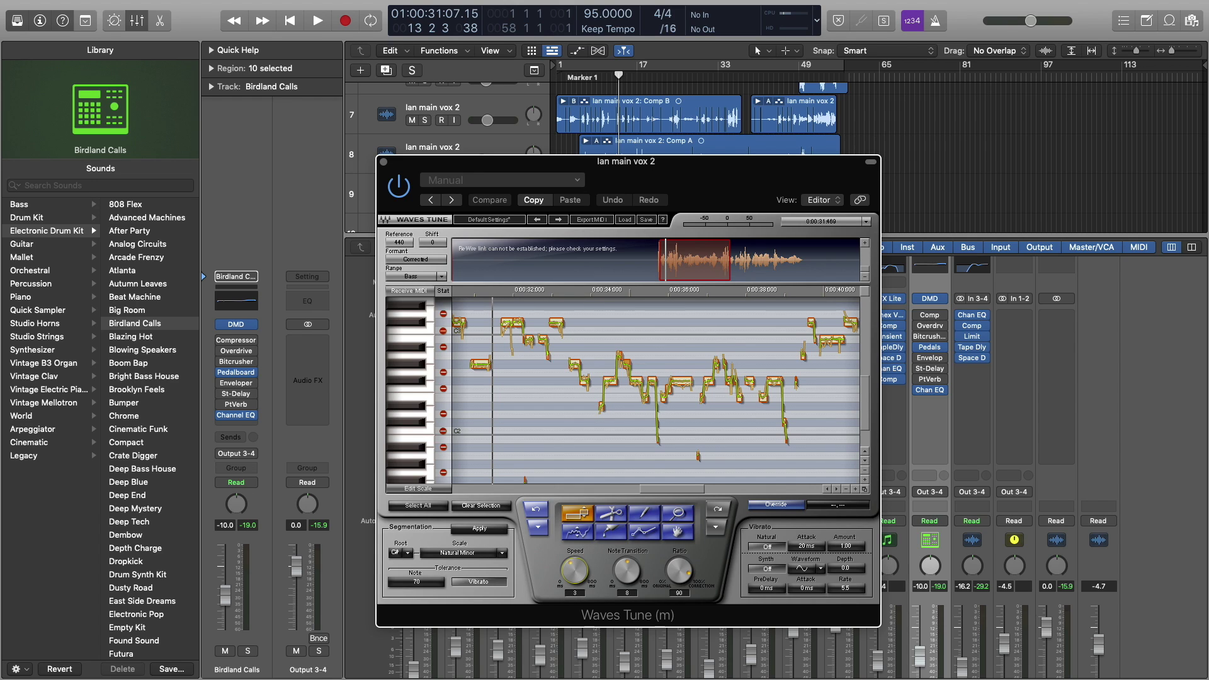
{"action": "left_click_drag", "start_coordinate": [626, 570], "coordinate": [626, 573]}
{"action": "left_click", "coordinate": [318, 21]}
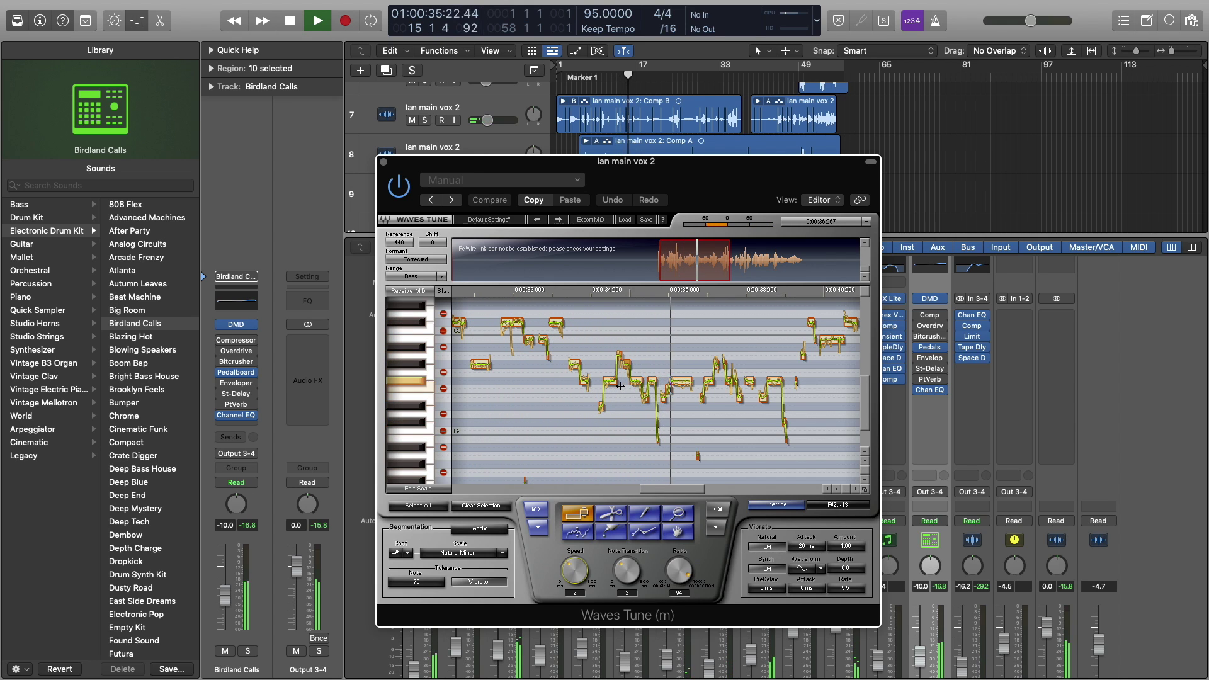
{"action": "key", "text": "space"}
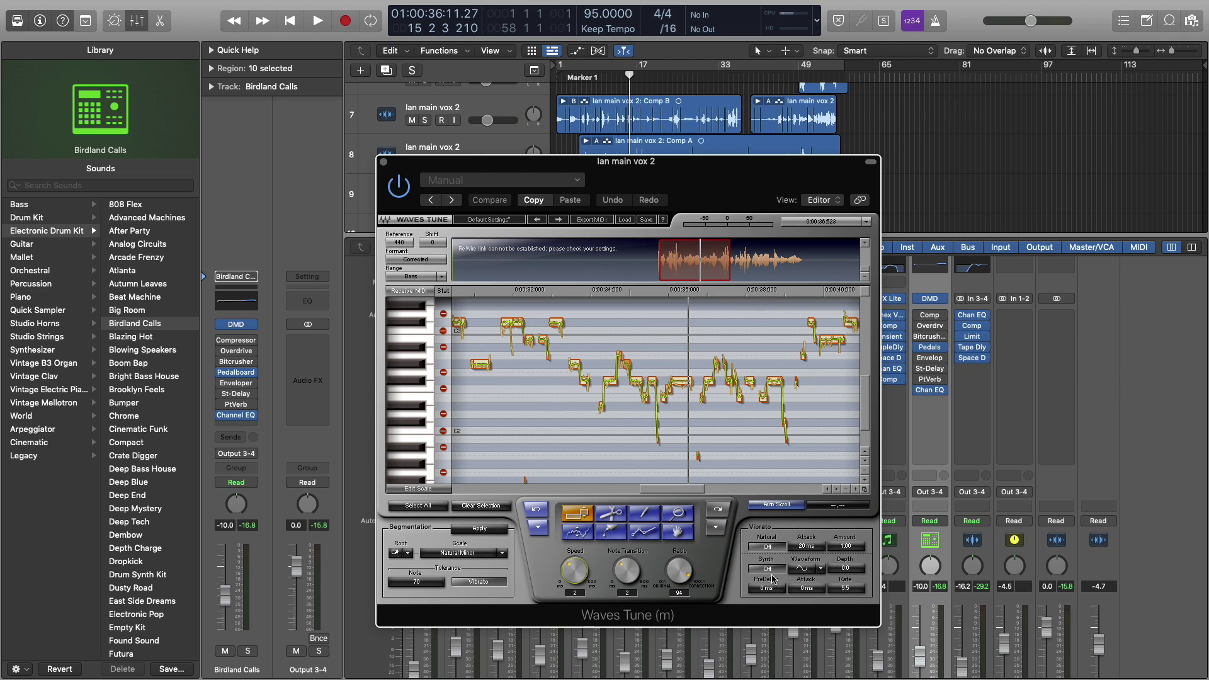
Step: Select the long note near 0:36 and briefly play the passage from bar 15
{"action": "left_click", "coordinate": [768, 570]}
{"action": "left_click_drag", "start_coordinate": [698, 364], "coordinate": [682, 384]}
{"action": "left_click_drag", "start_coordinate": [629, 75], "coordinate": [629, 75]}
{"action": "key", "text": "space"}
{"action": "key", "text": "space"}
{"action": "key", "text": "space"}
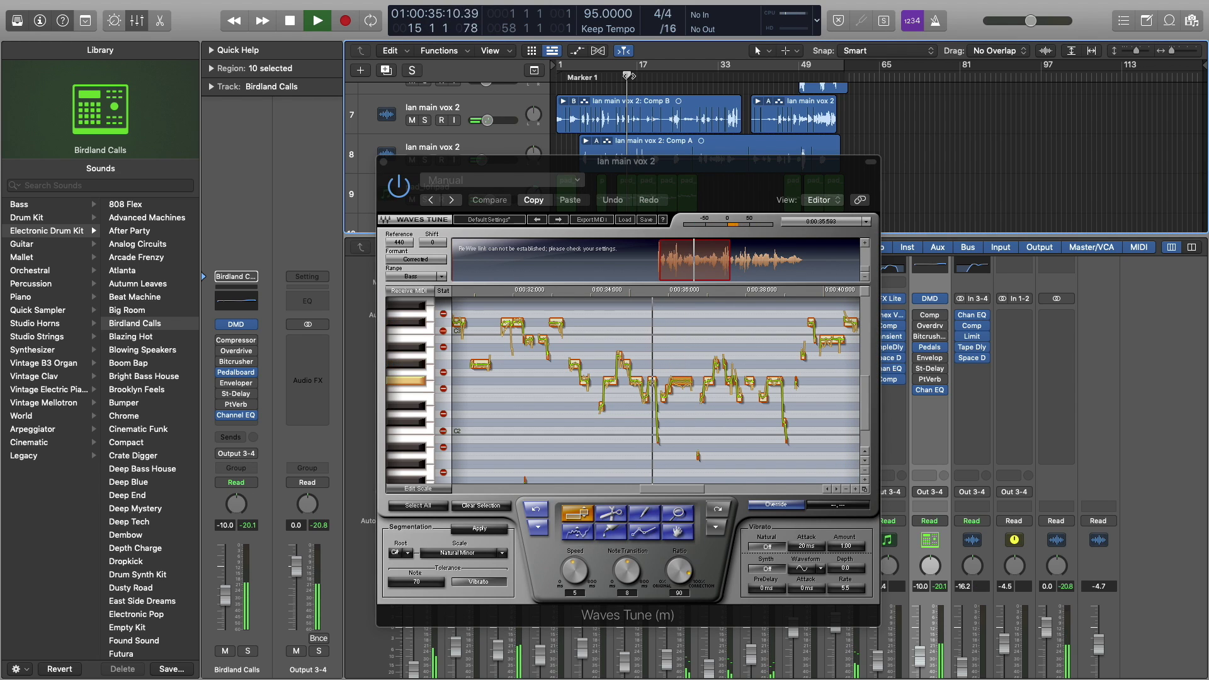
{"action": "key", "text": "space"}
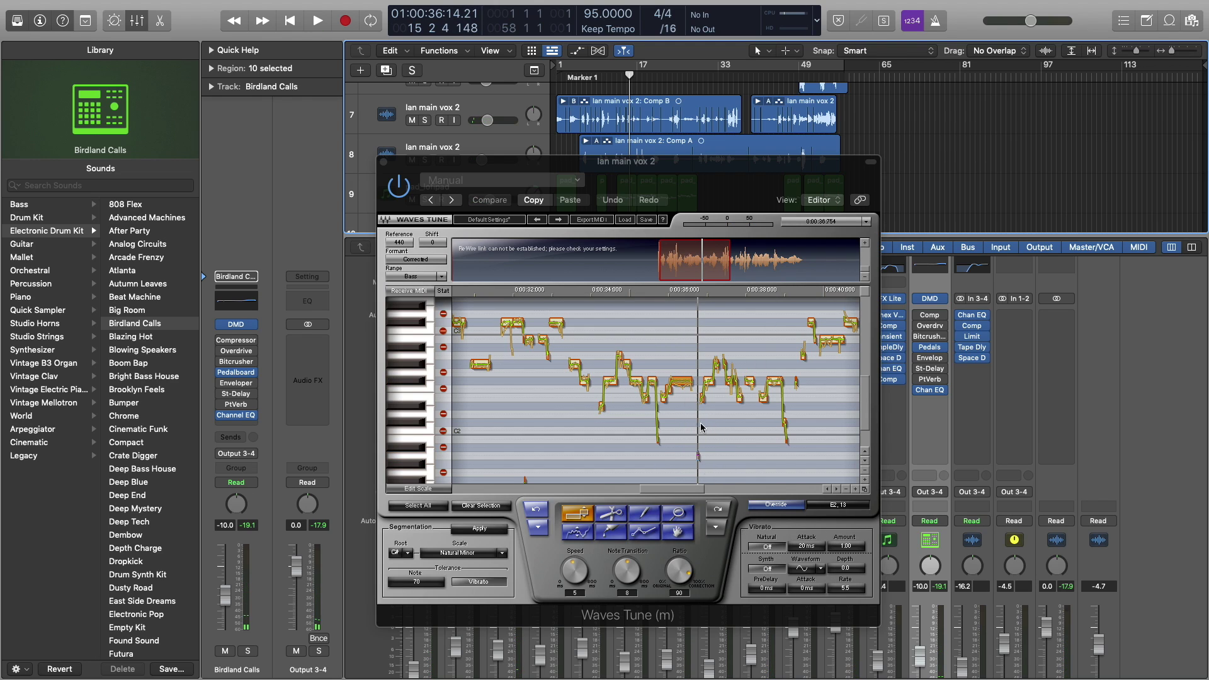
Step: Turn on Synth vibrato for the held note with Depth 159 and audition it
{"action": "left_click", "coordinate": [762, 569]}
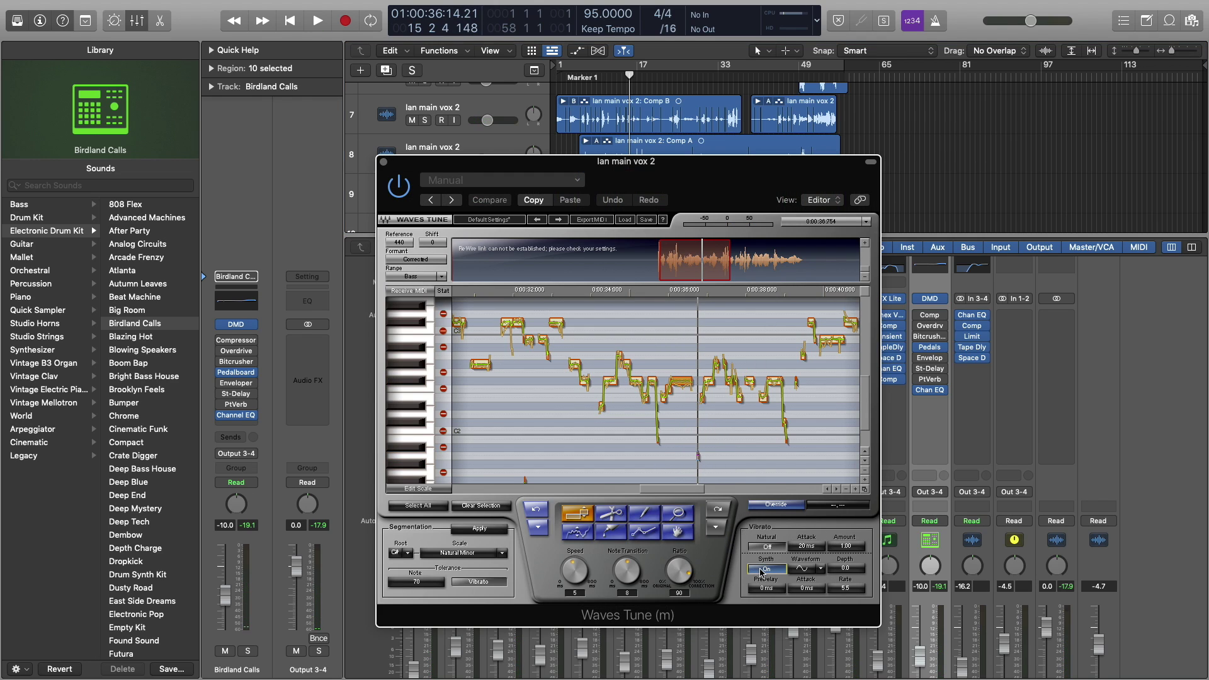
{"action": "left_click", "coordinate": [845, 568]}
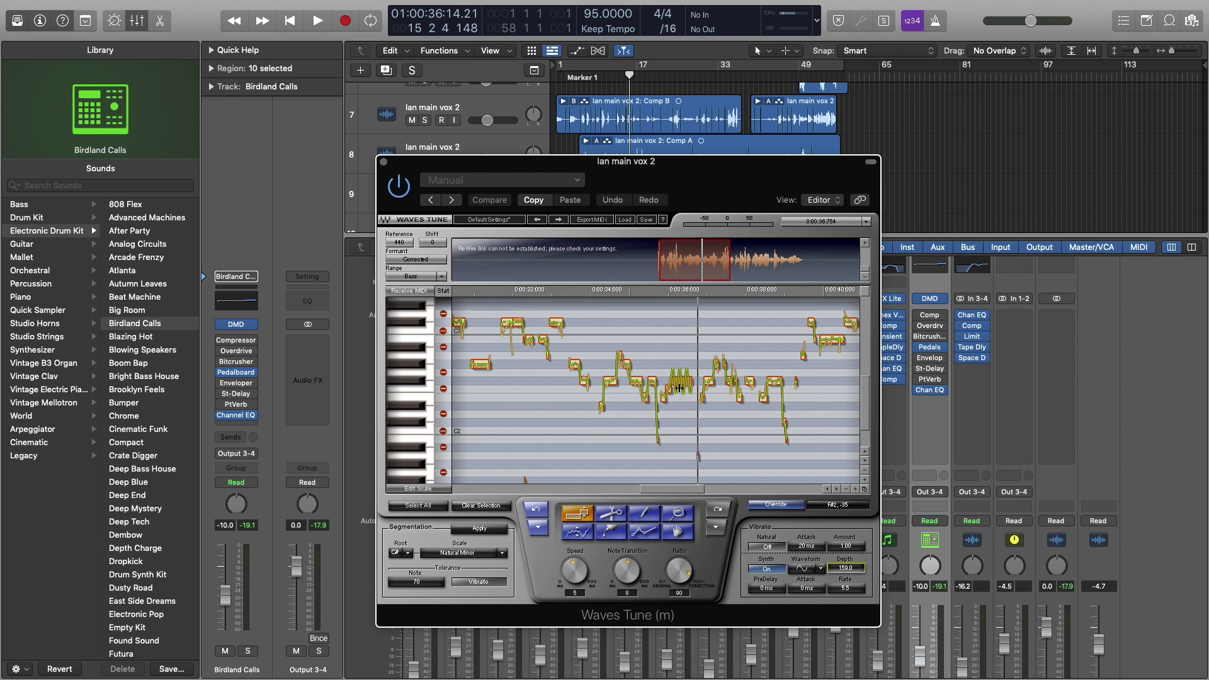
{"action": "key", "text": "space"}
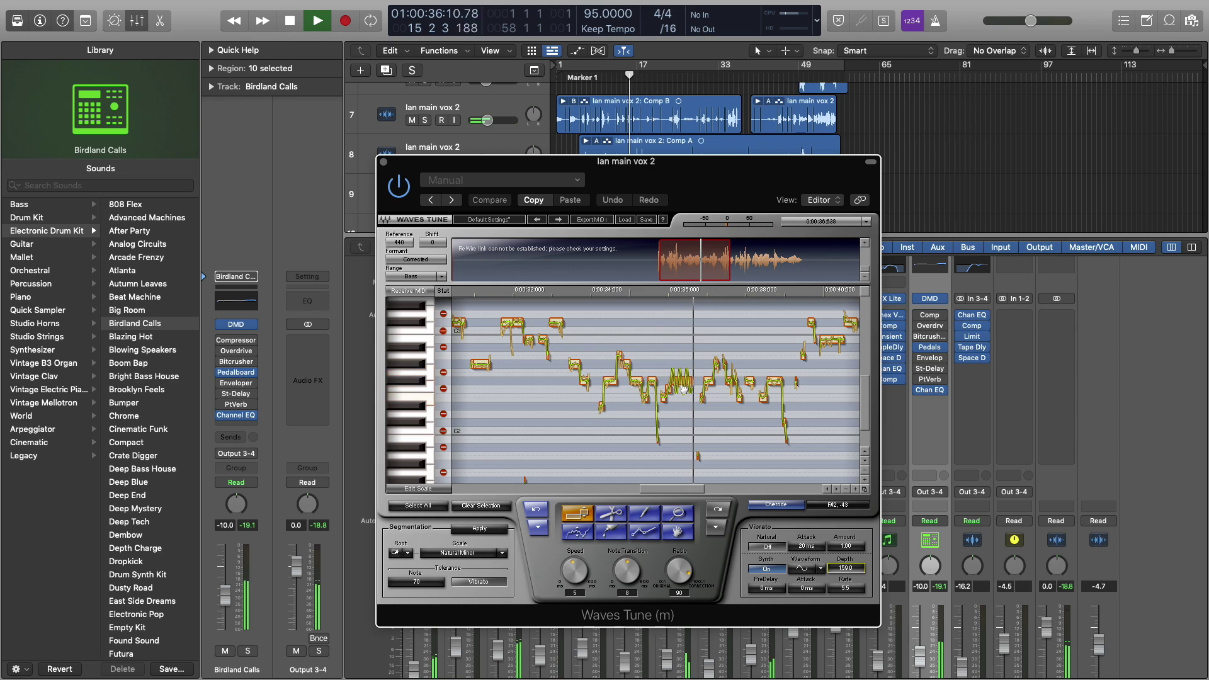
{"action": "key", "text": "space"}
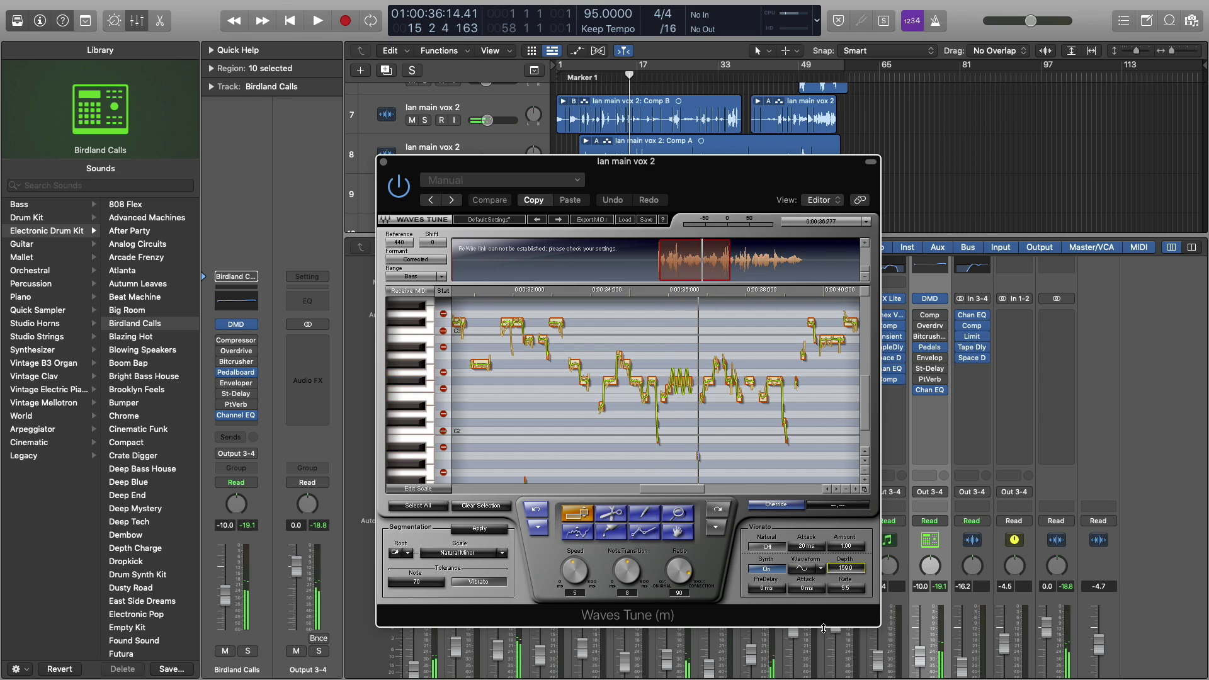
Step: Raise the Waves Tune vibrato rate to 7.6, auditioning the vocal
{"action": "left_click", "coordinate": [850, 588]}
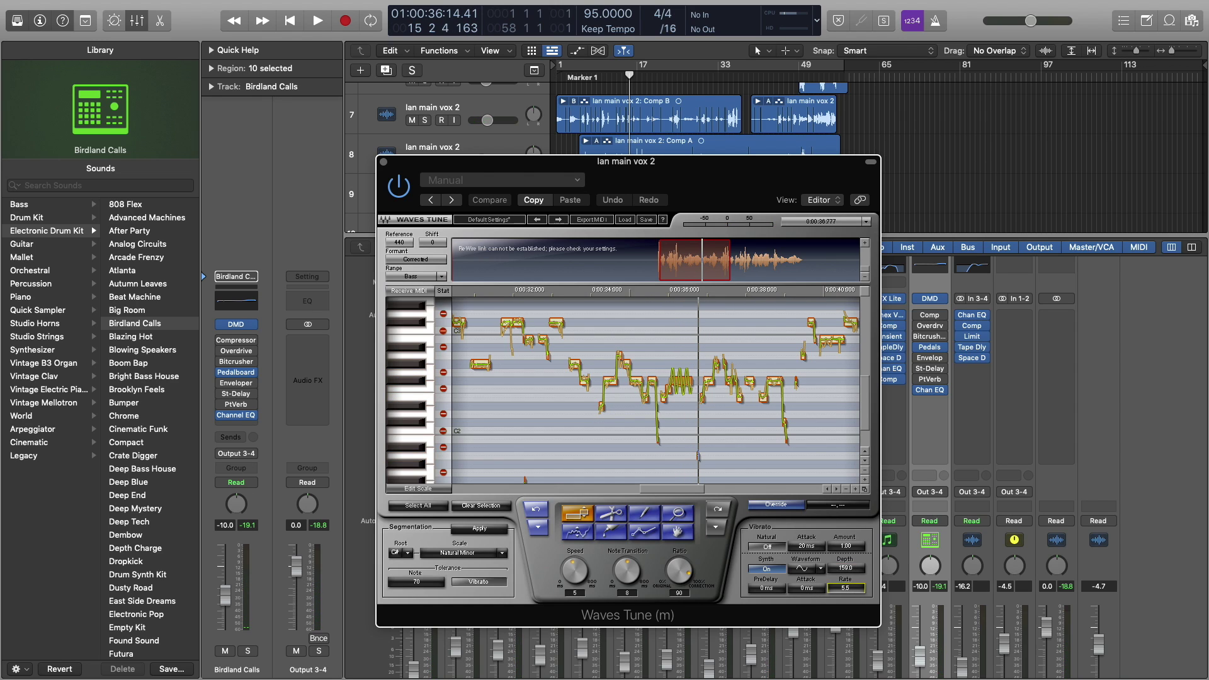
{"action": "left_click_drag", "start_coordinate": [851, 588], "coordinate": [847, 255]}
{"action": "key", "text": "space"}
{"action": "key", "text": "space"}
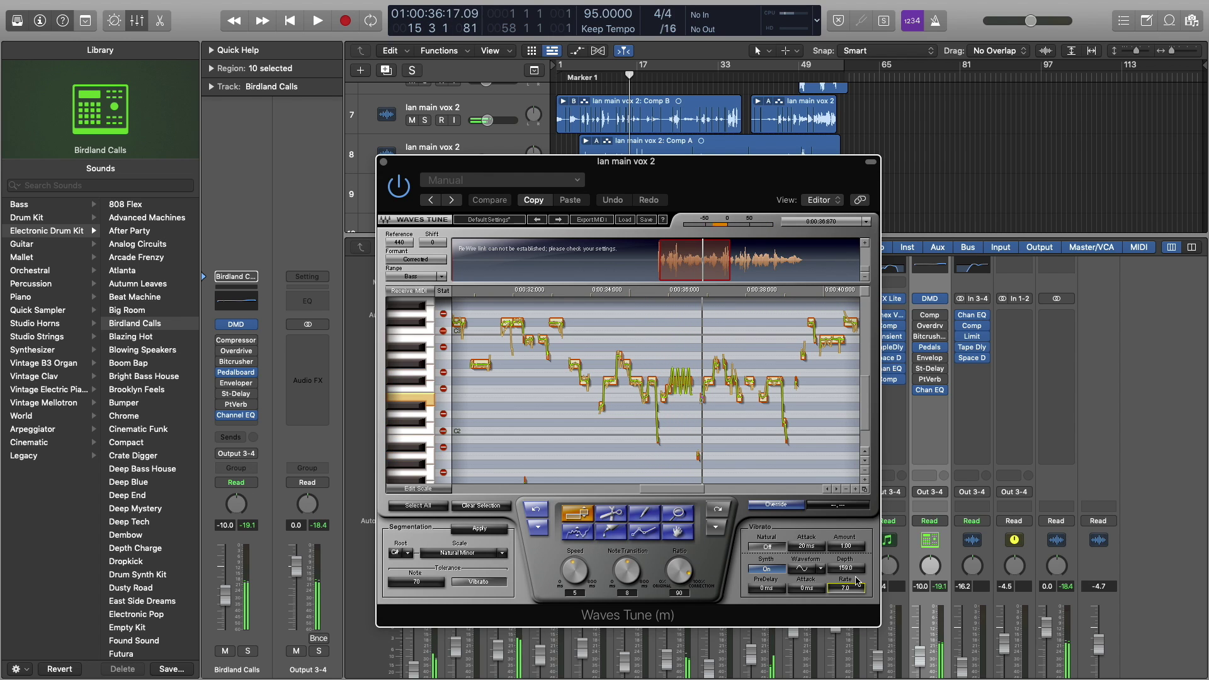
{"action": "left_click_drag", "start_coordinate": [847, 589], "coordinate": [847, 258]}
{"action": "key", "text": "space"}
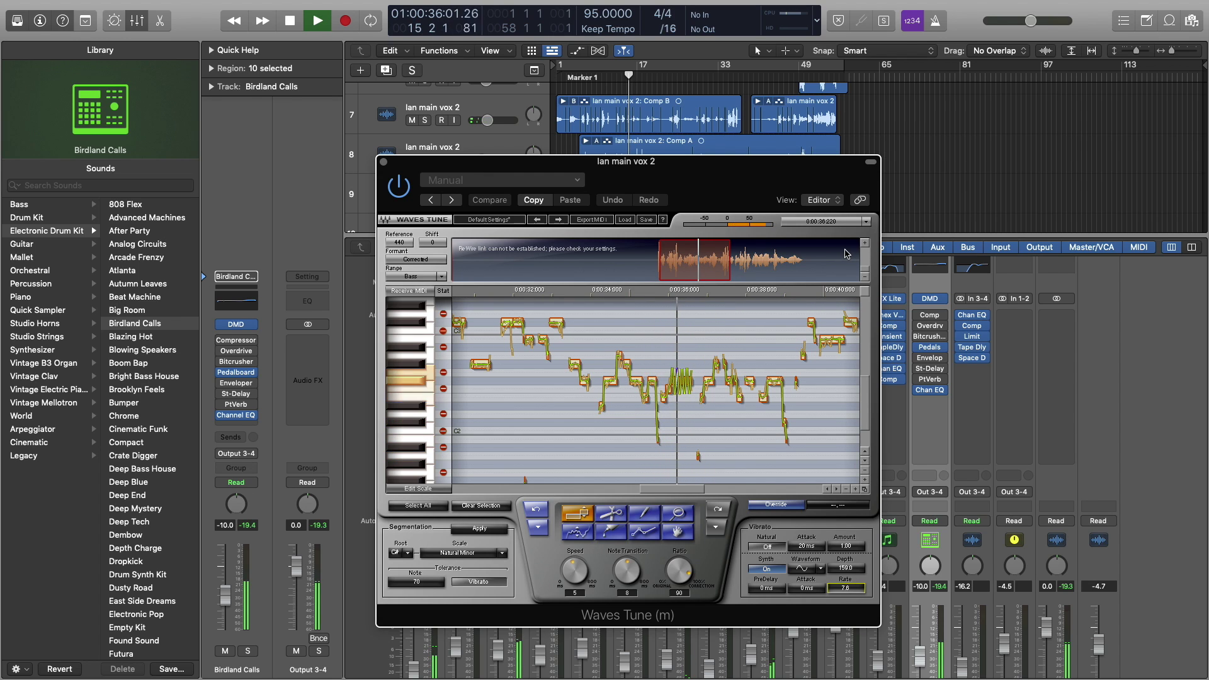
{"action": "key", "text": "space"}
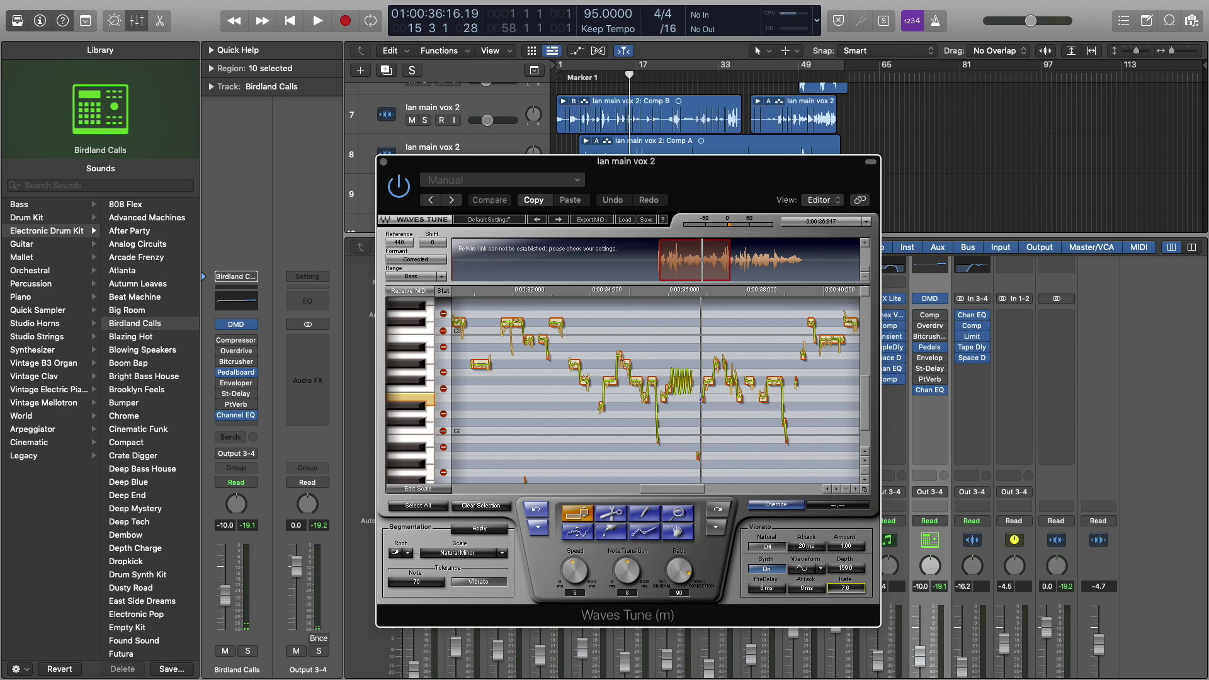
Step: Add a 7 ms vibrato pre-delay and lengthen the vibrato attack, auditioning the note
{"action": "left_click_drag", "start_coordinate": [767, 589], "coordinate": [767, 481]}
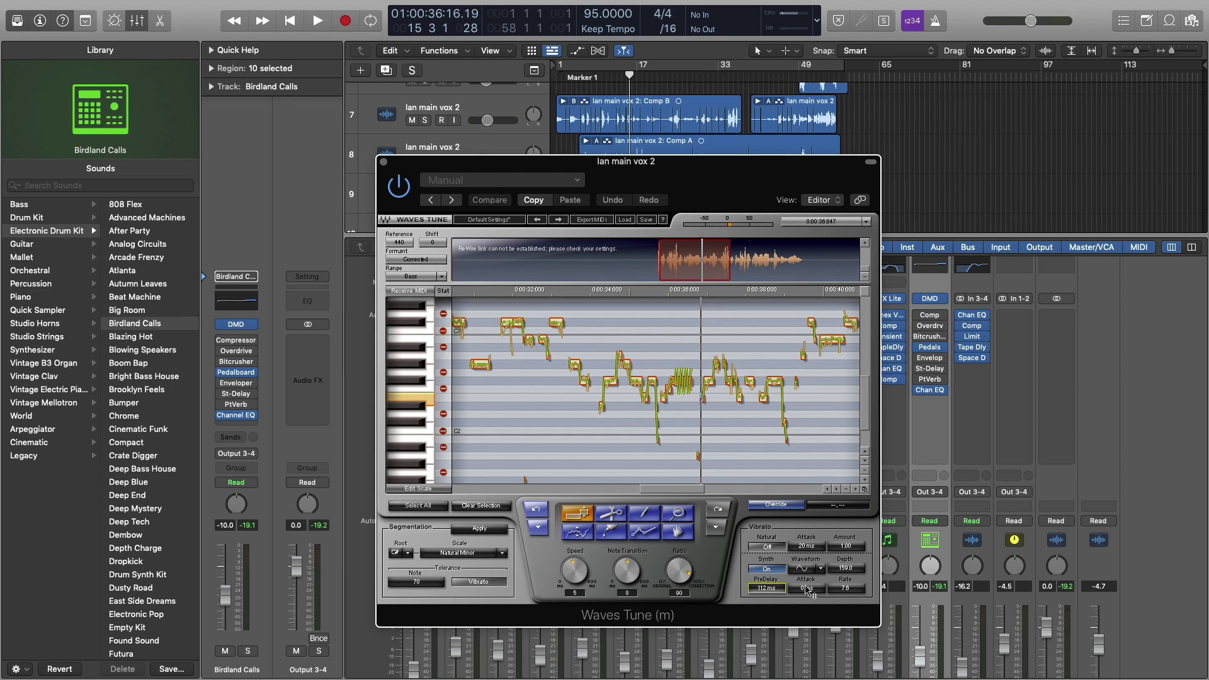
{"action": "left_click", "coordinate": [806, 590]}
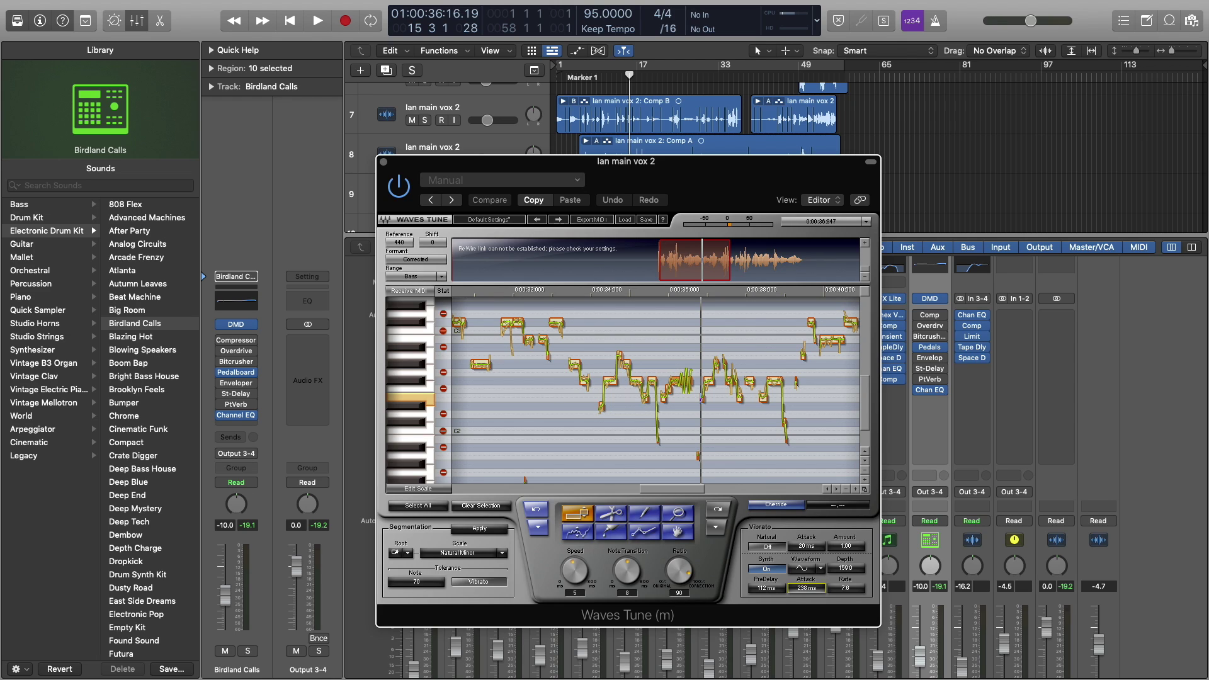
{"action": "key", "text": "space"}
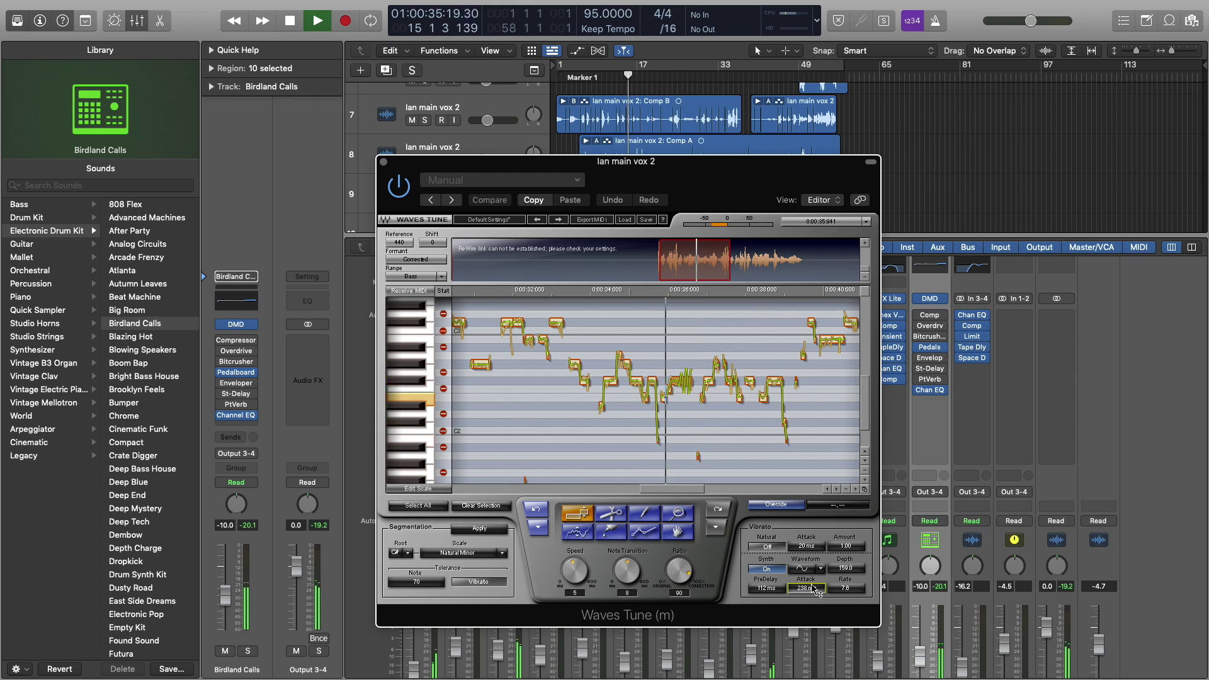
{"action": "key", "text": "space"}
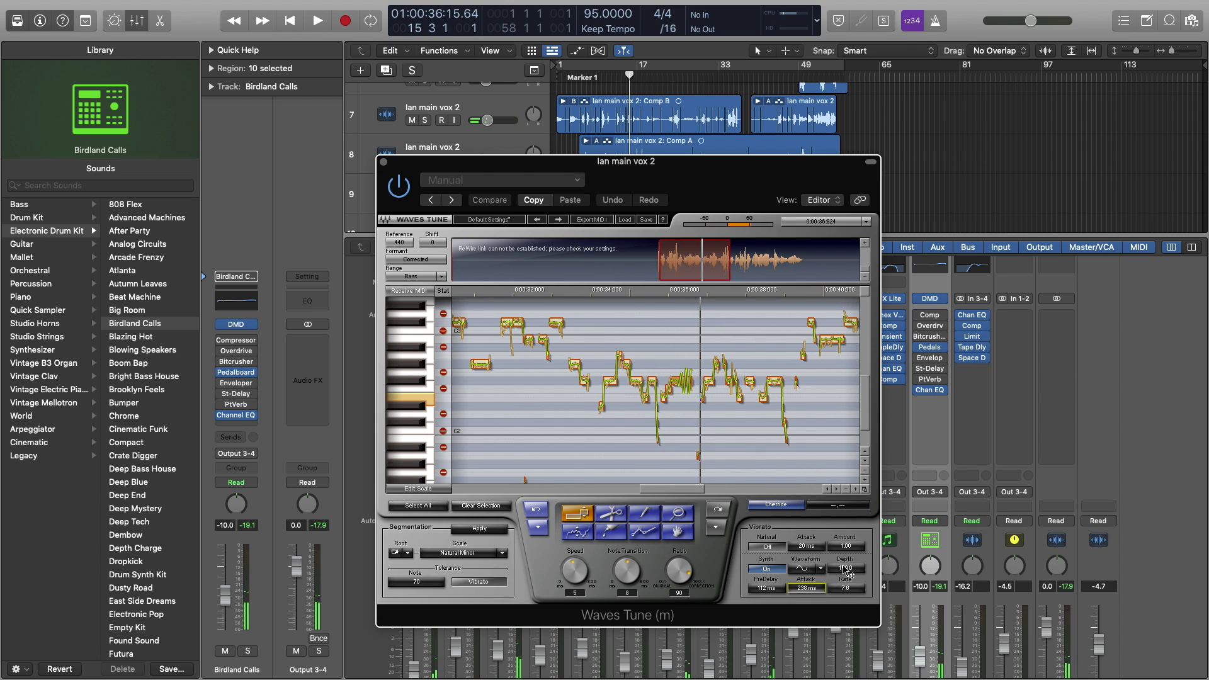
Step: Set the vibrato depth to 42.0 and replay the long note to check it
{"action": "left_click_drag", "start_coordinate": [845, 568], "coordinate": [845, 571]}
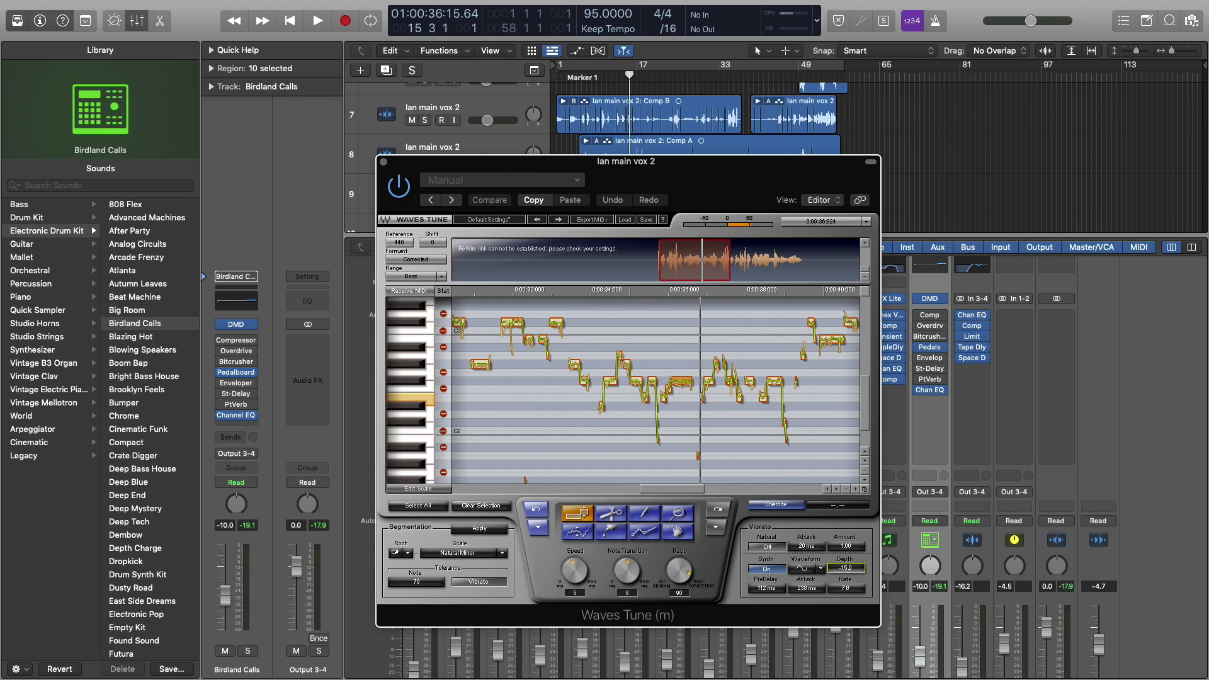
{"action": "key", "text": "space"}
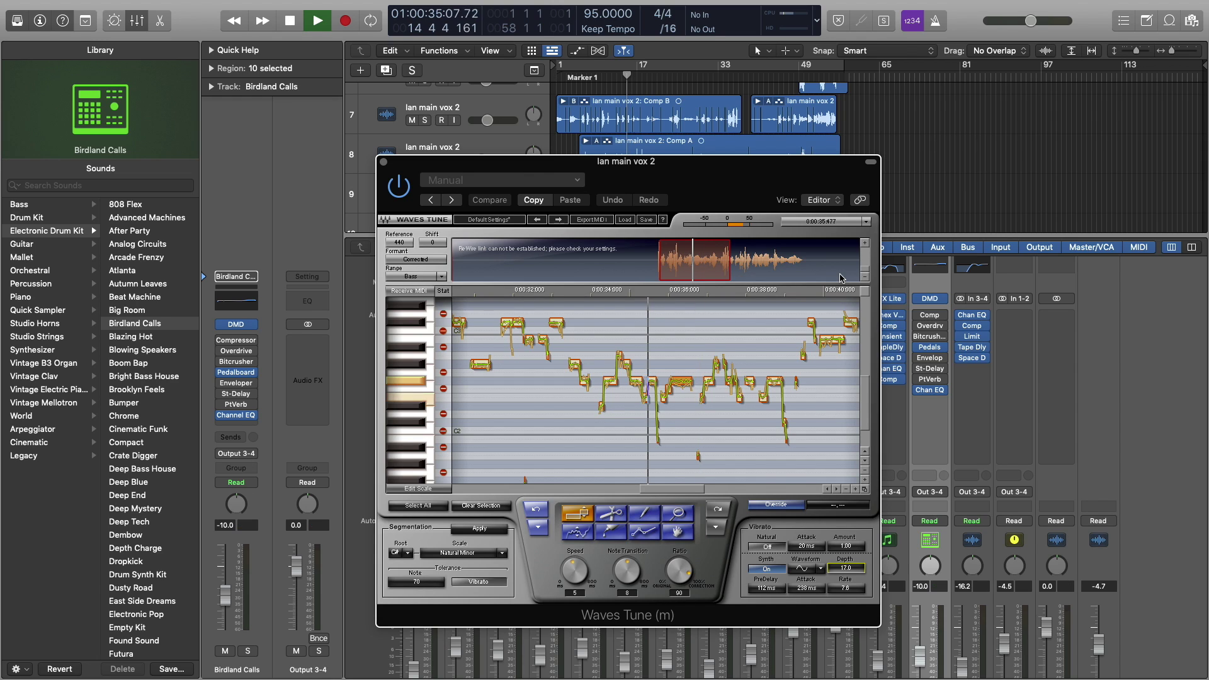
{"action": "key", "text": "space"}
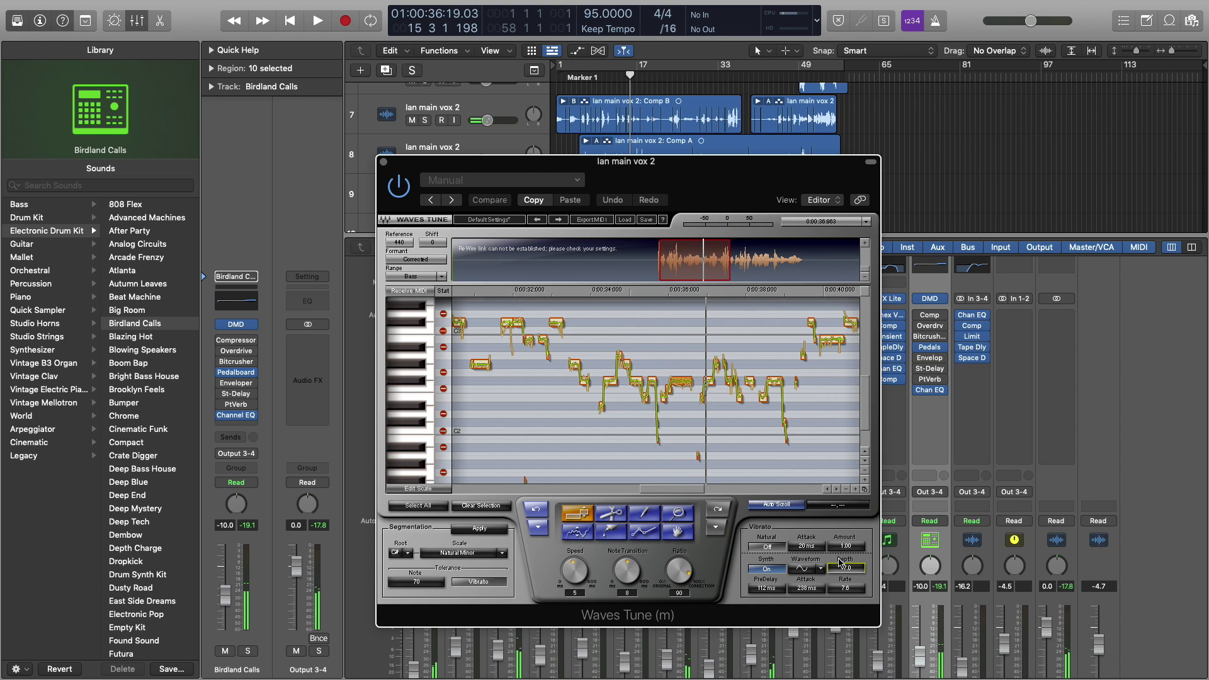
{"action": "key", "text": "space"}
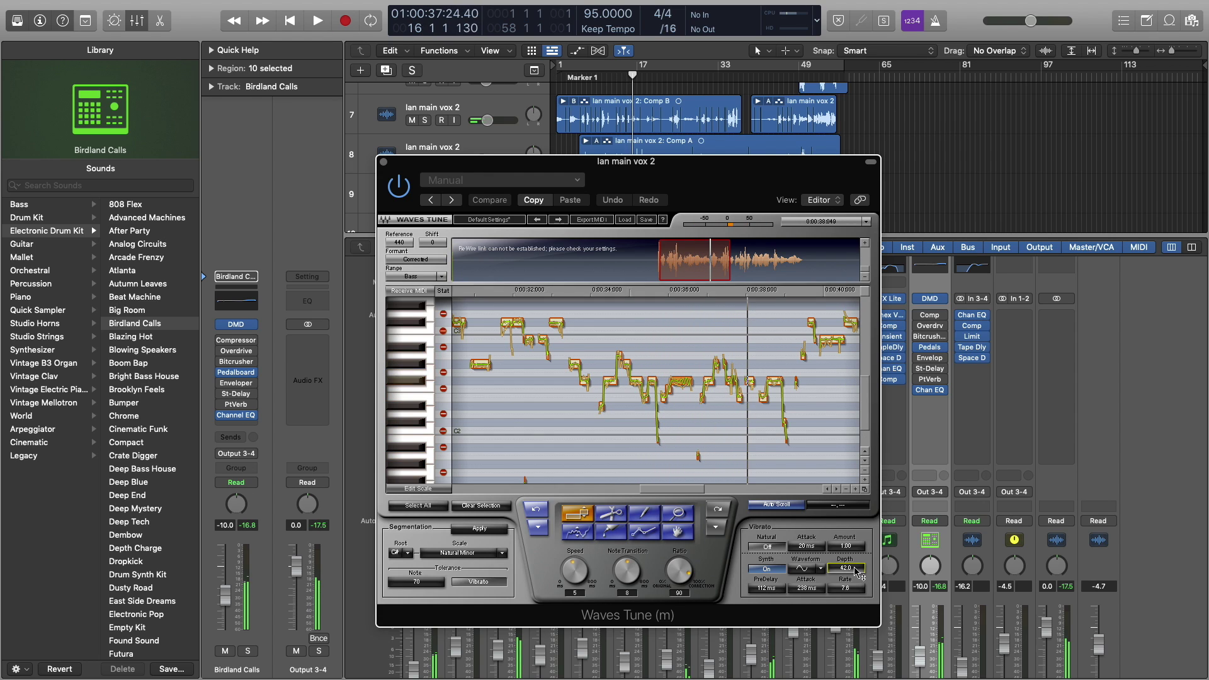
{"action": "key", "text": "space"}
{"action": "key", "text": "space"}
{"action": "key", "text": "space"}
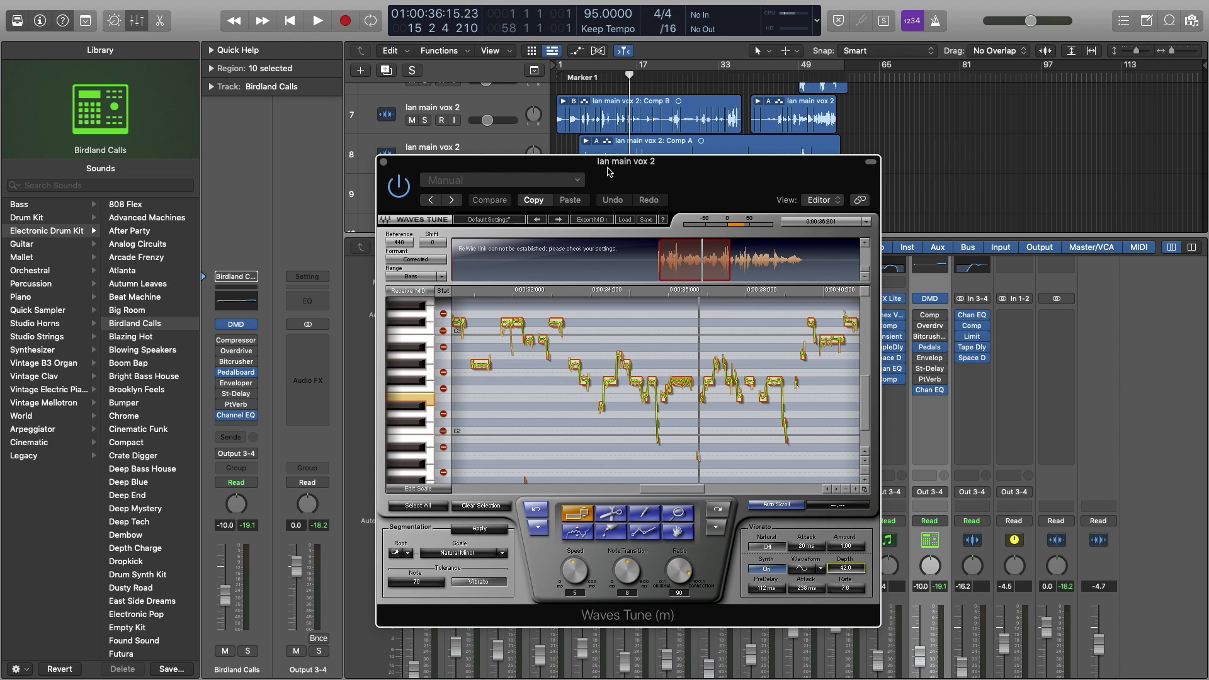
Step: Shift the Waves Tune window left to reveal more mixer channel strips
{"action": "left_click_drag", "start_coordinate": [610, 175], "coordinate": [470, 226]}
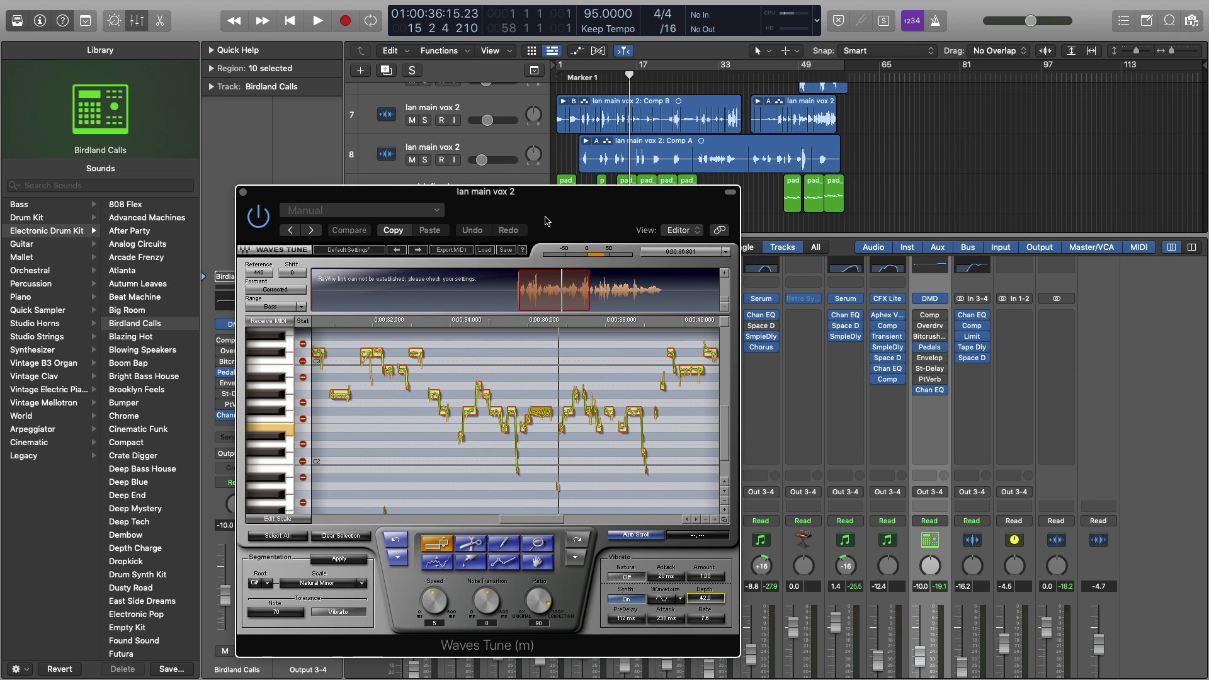
Step: Play back from bar 14 and nudge the track 7 Comp B region slightly later
{"action": "left_click_drag", "start_coordinate": [549, 218], "coordinate": [605, 223]}
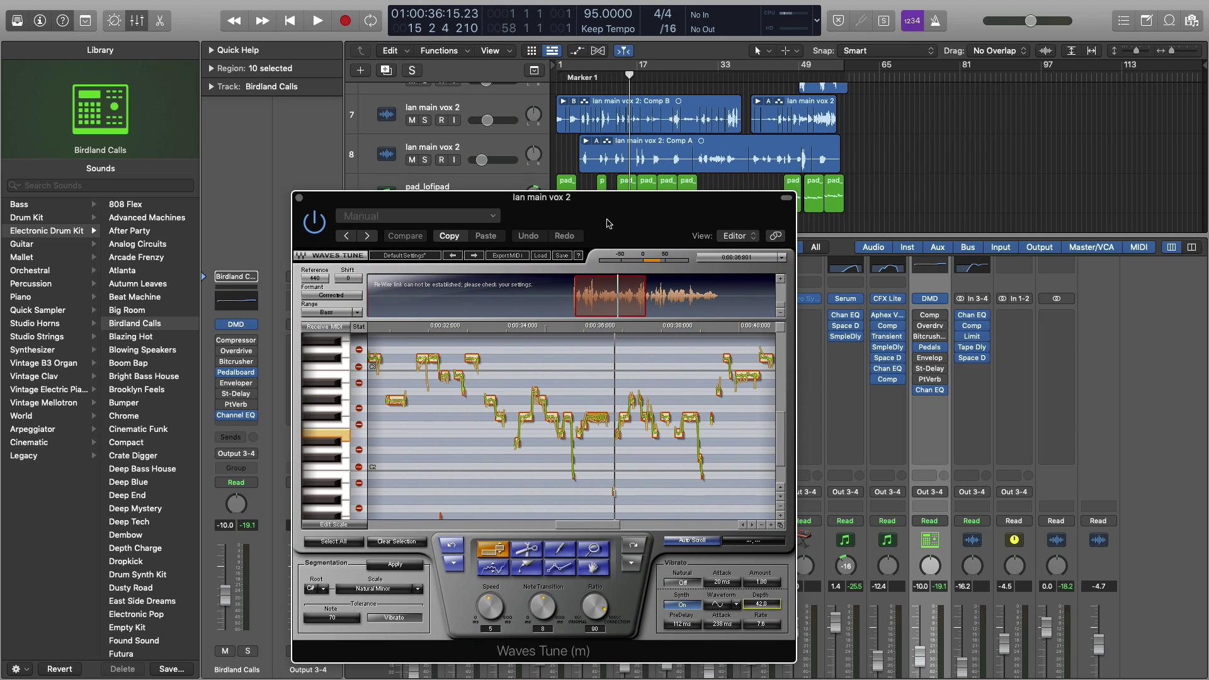
{"action": "left_click", "coordinate": [630, 115]}
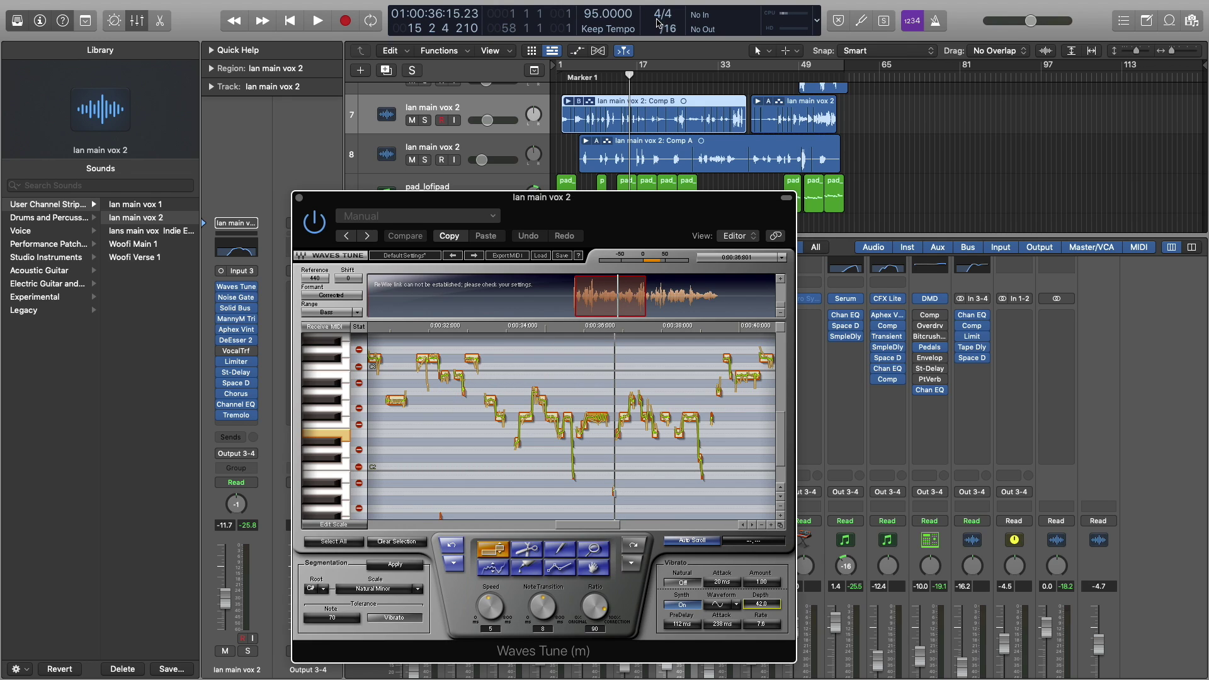
{"action": "left_click_drag", "start_coordinate": [630, 74], "coordinate": [622, 74]}
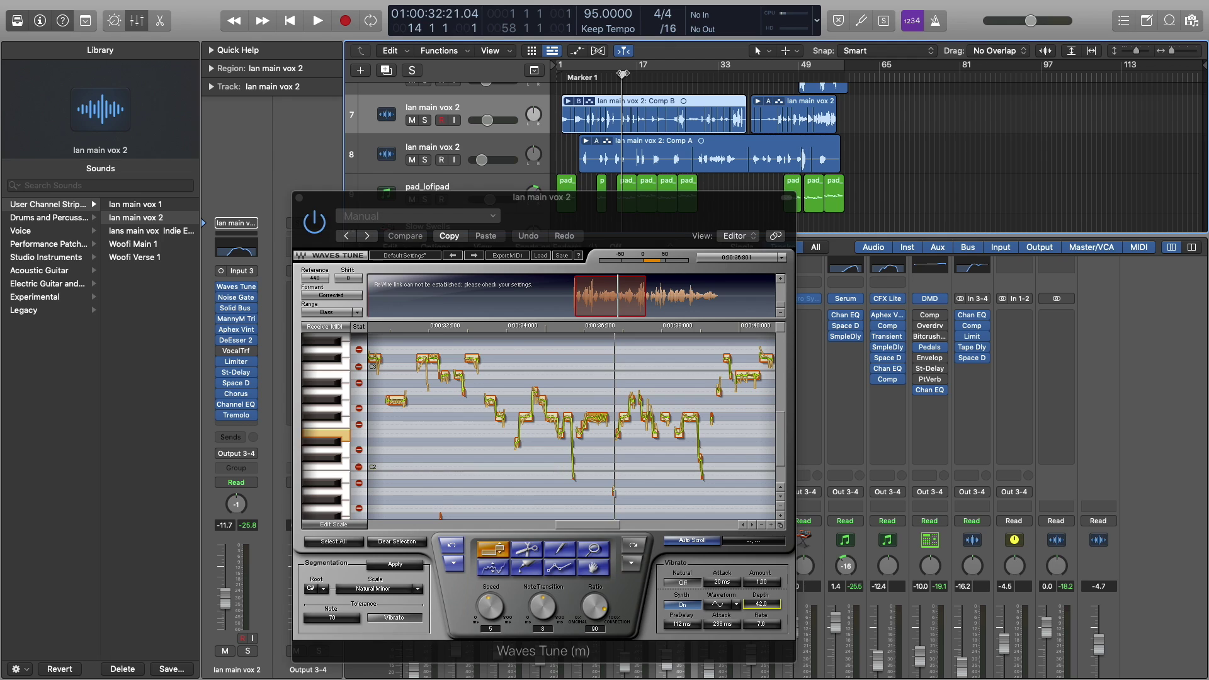
{"action": "key", "text": "space"}
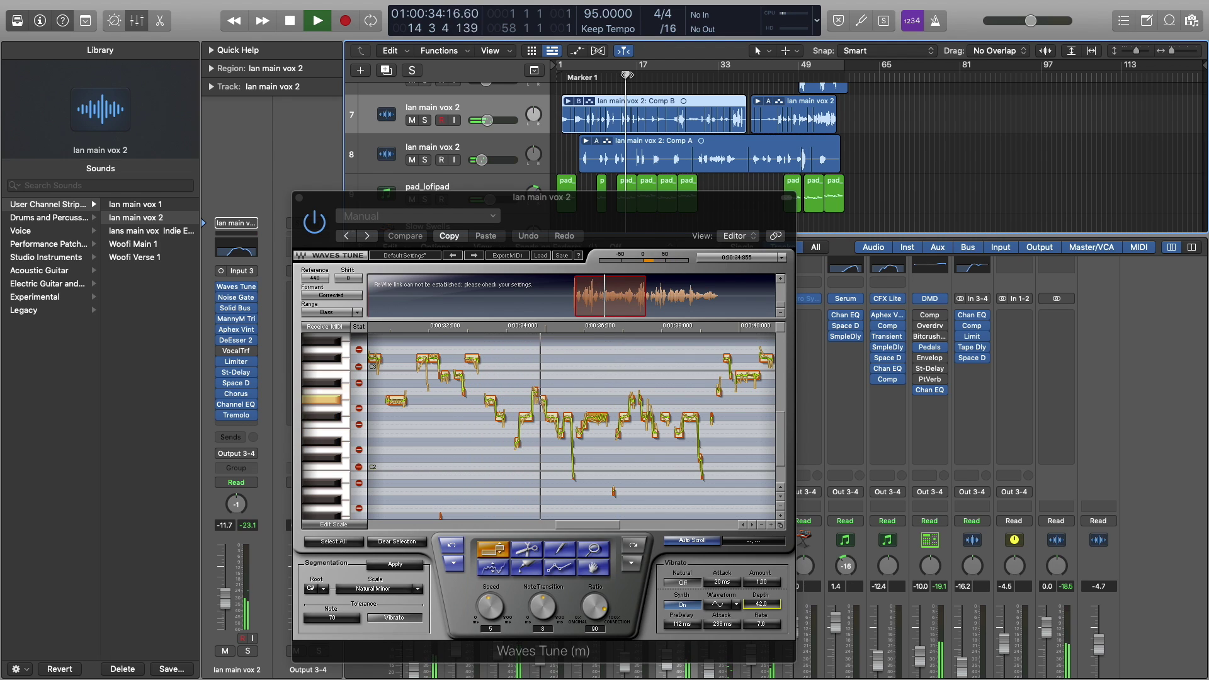
{"action": "left_click", "coordinate": [647, 124]}
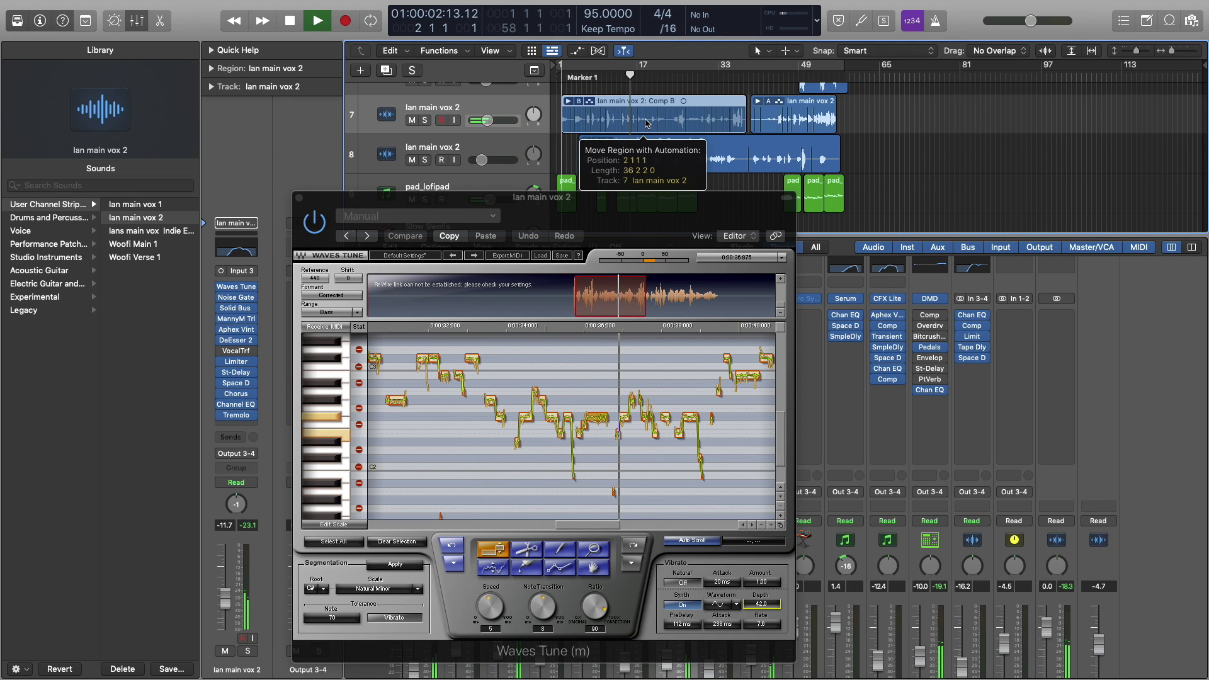
{"action": "left_click_drag", "start_coordinate": [646, 123], "coordinate": [648, 122]}
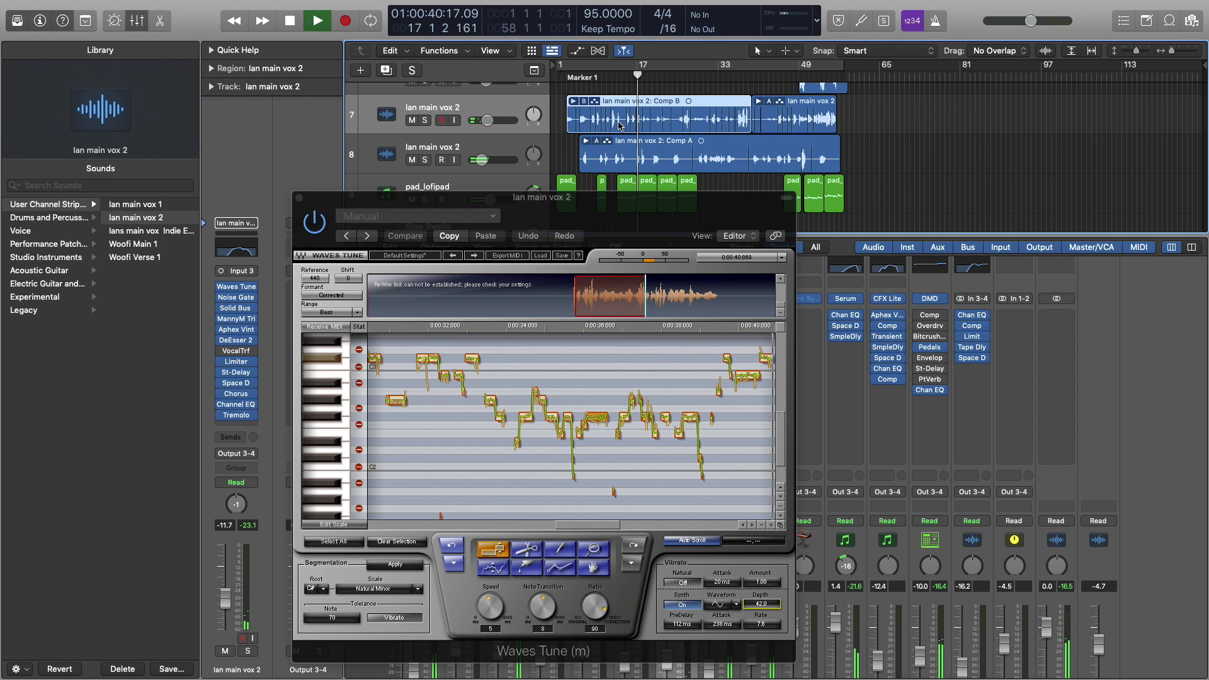
Step: Shift the track 3 Comp A region slightly later and audition it
{"action": "scroll", "coordinate": [536, 132], "scroll_direction": "up", "scroll_amount": 8}
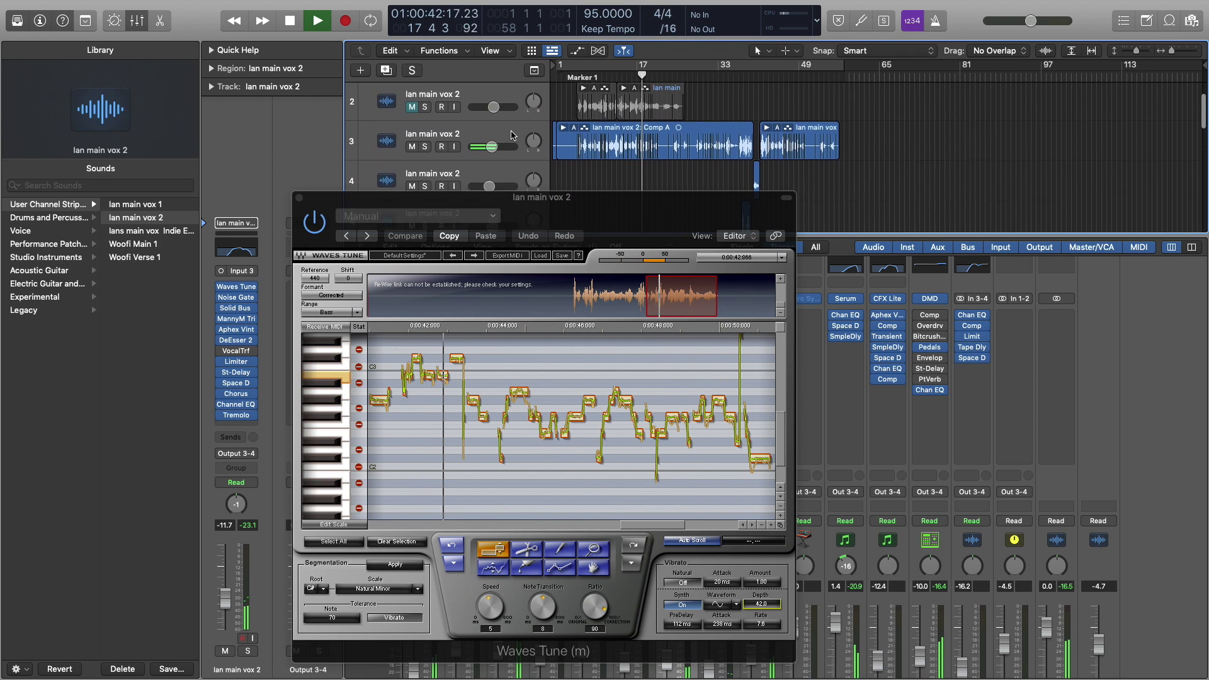
{"action": "scroll", "coordinate": [511, 135], "scroll_direction": "down", "scroll_amount": 5}
{"action": "key", "text": "space"}
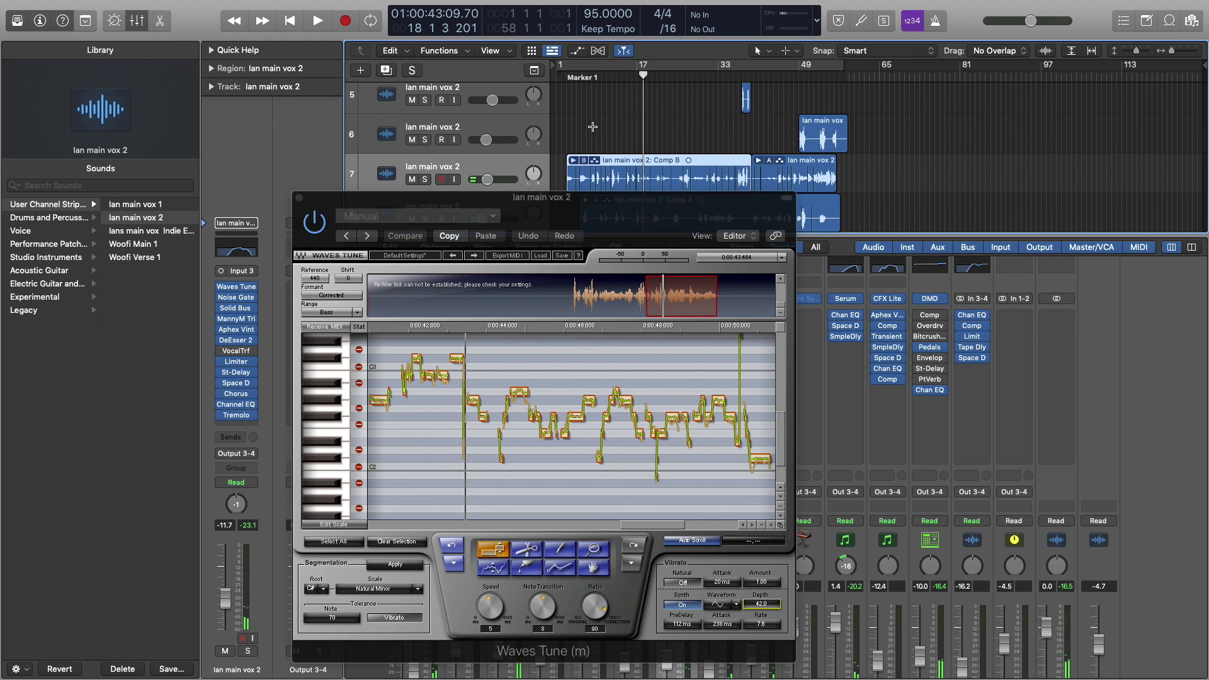
{"action": "scroll", "coordinate": [592, 126], "scroll_direction": "up", "scroll_amount": 5}
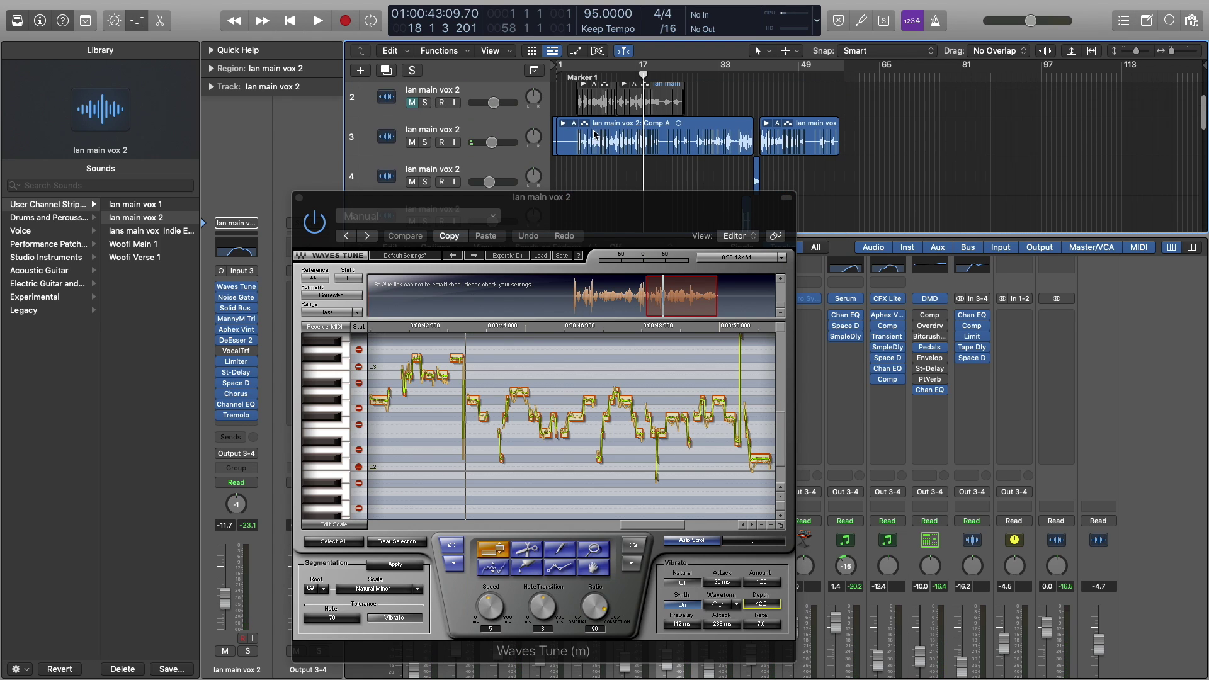
{"action": "left_click_drag", "start_coordinate": [603, 131], "coordinate": [614, 125]}
{"action": "key", "text": "space"}
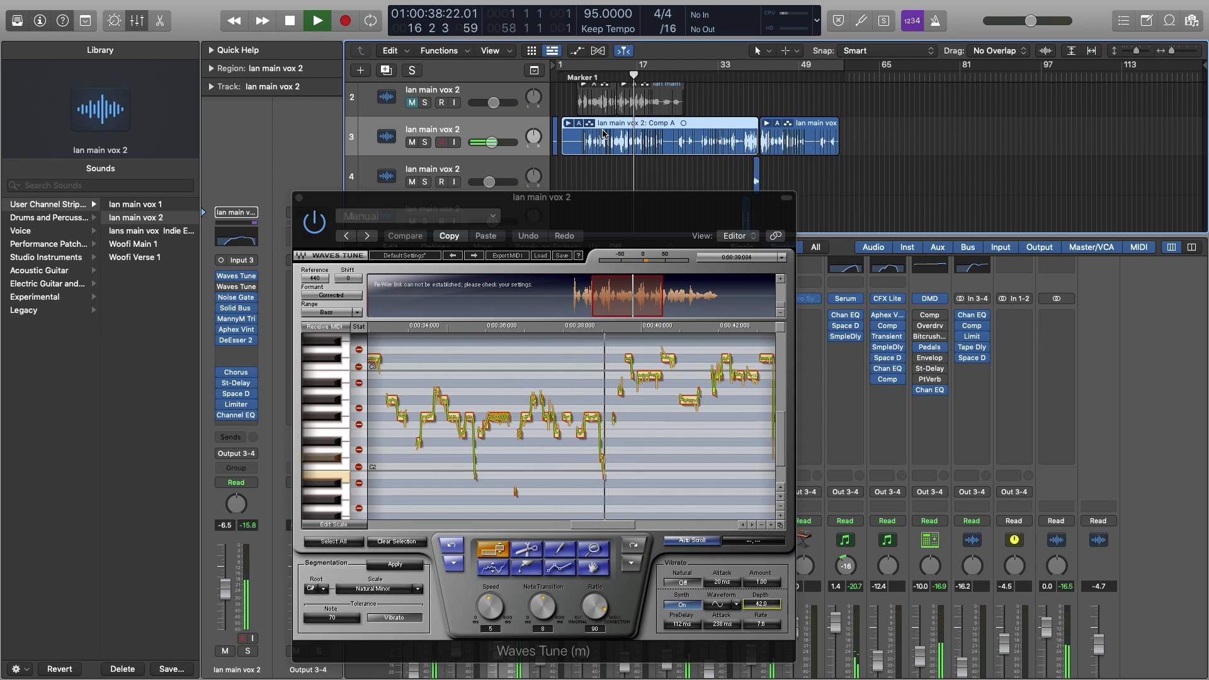
{"action": "key", "text": "space"}
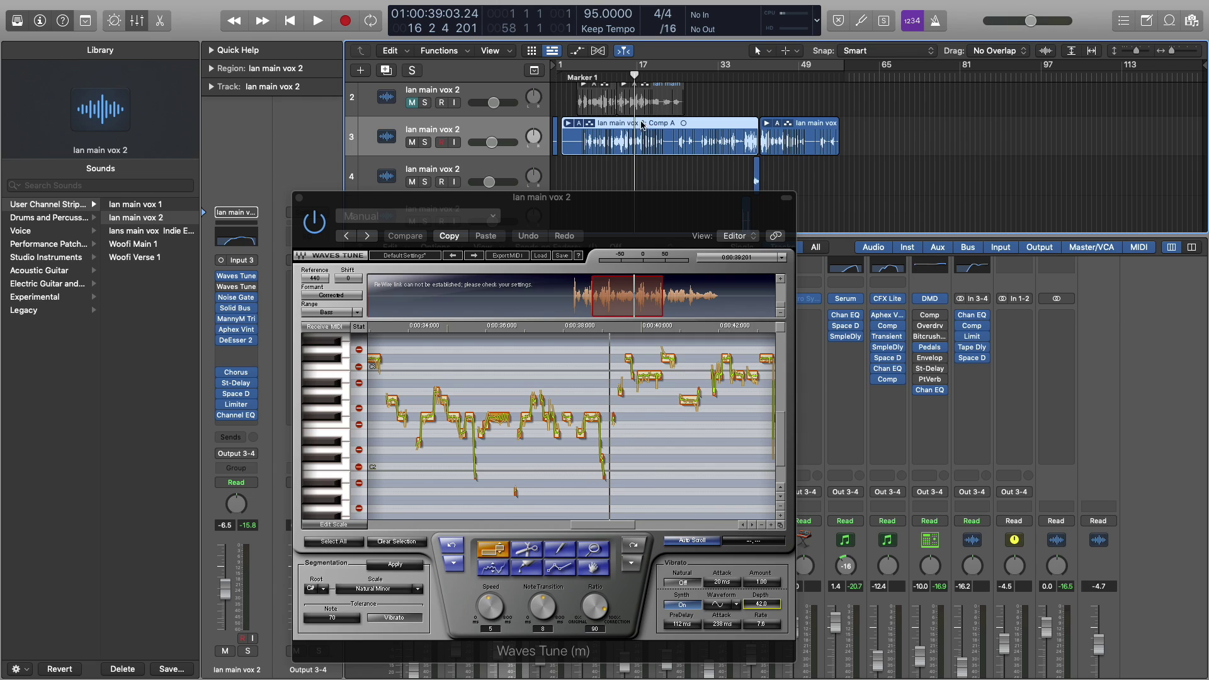
Step: Move Comp A slightly earlier and compare playback with track 3 muted, then unmute it
{"action": "left_click_drag", "start_coordinate": [695, 123], "coordinate": [689, 123]}
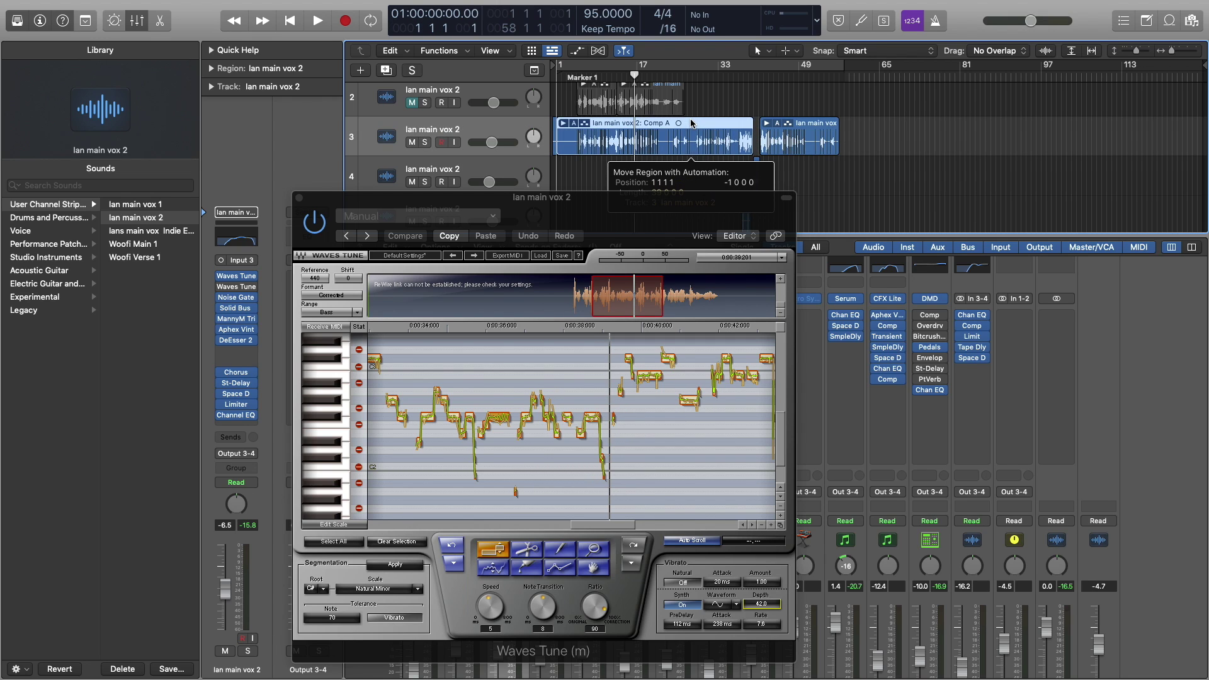
{"action": "left_click", "coordinate": [413, 144]}
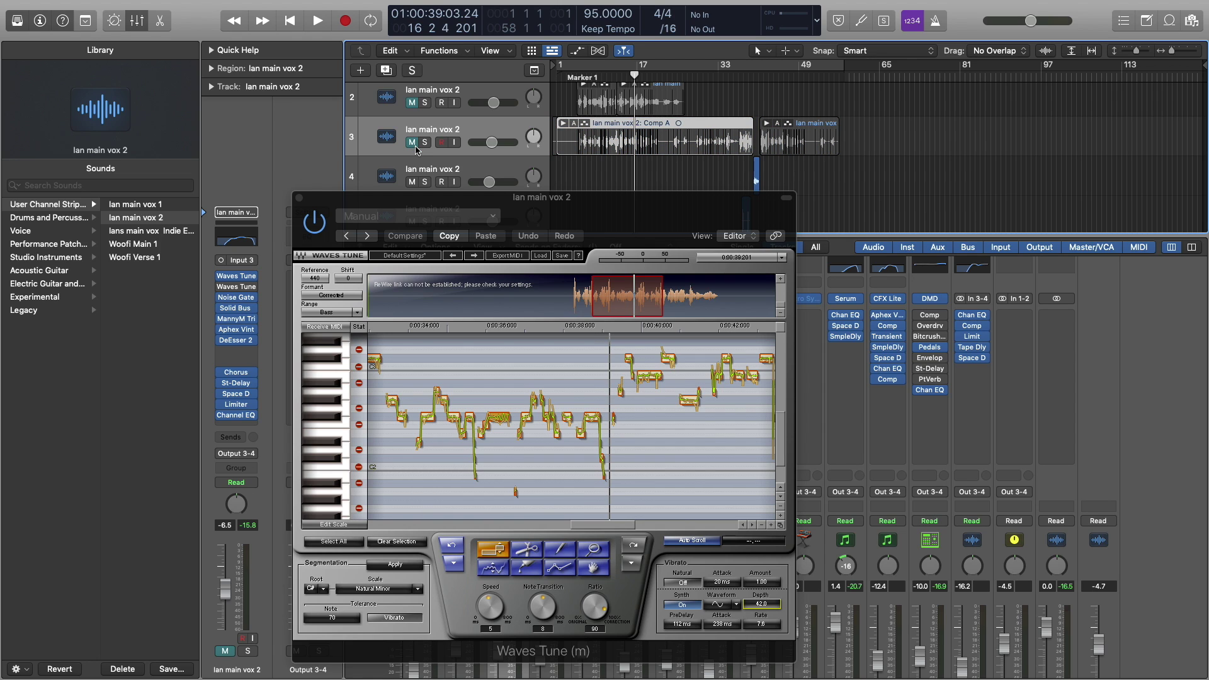
{"action": "key", "text": "space"}
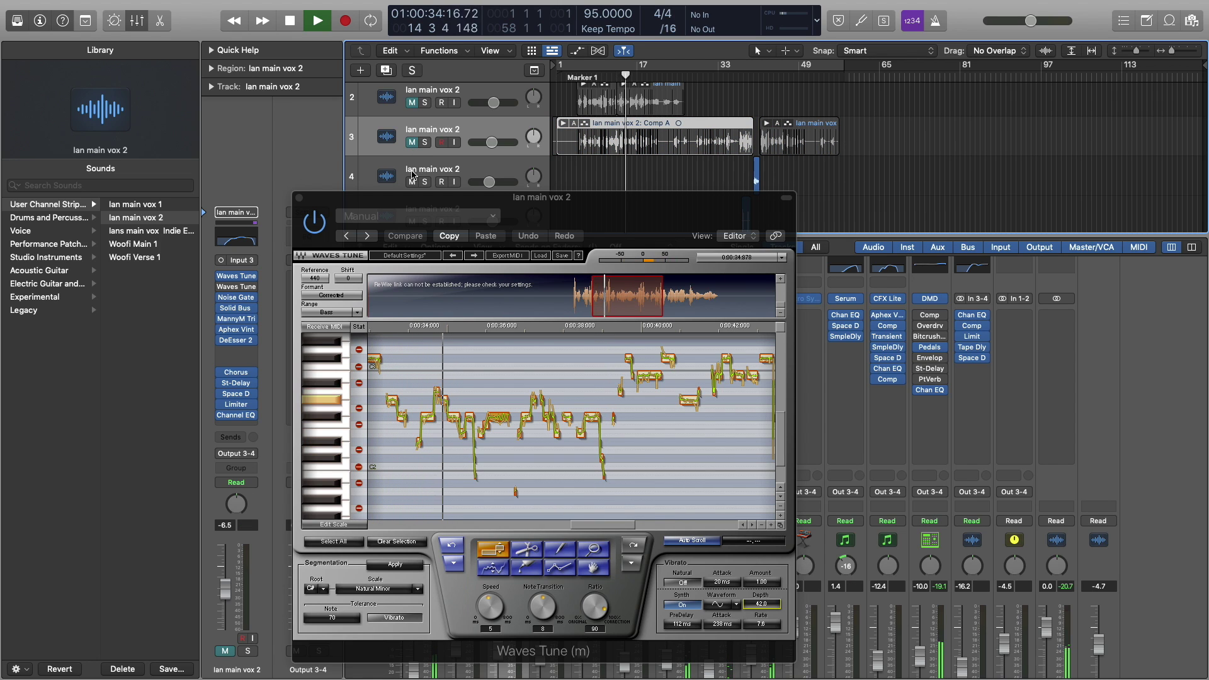
{"action": "key", "text": "space"}
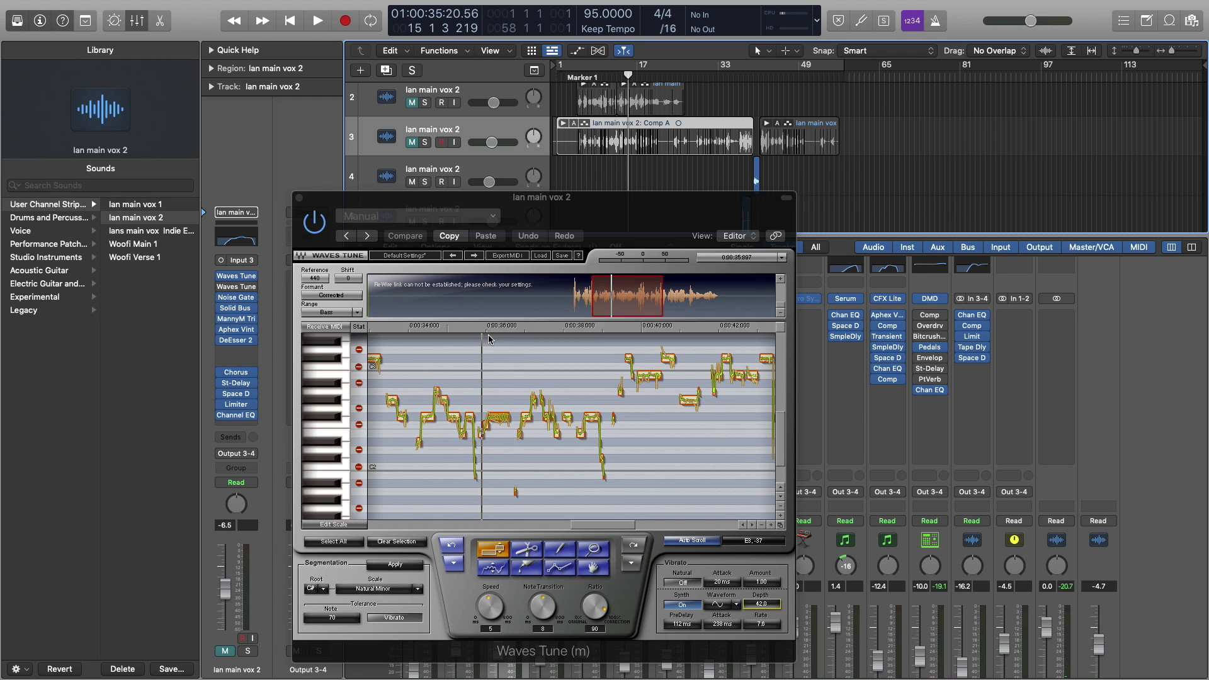
{"action": "left_click", "coordinate": [414, 142]}
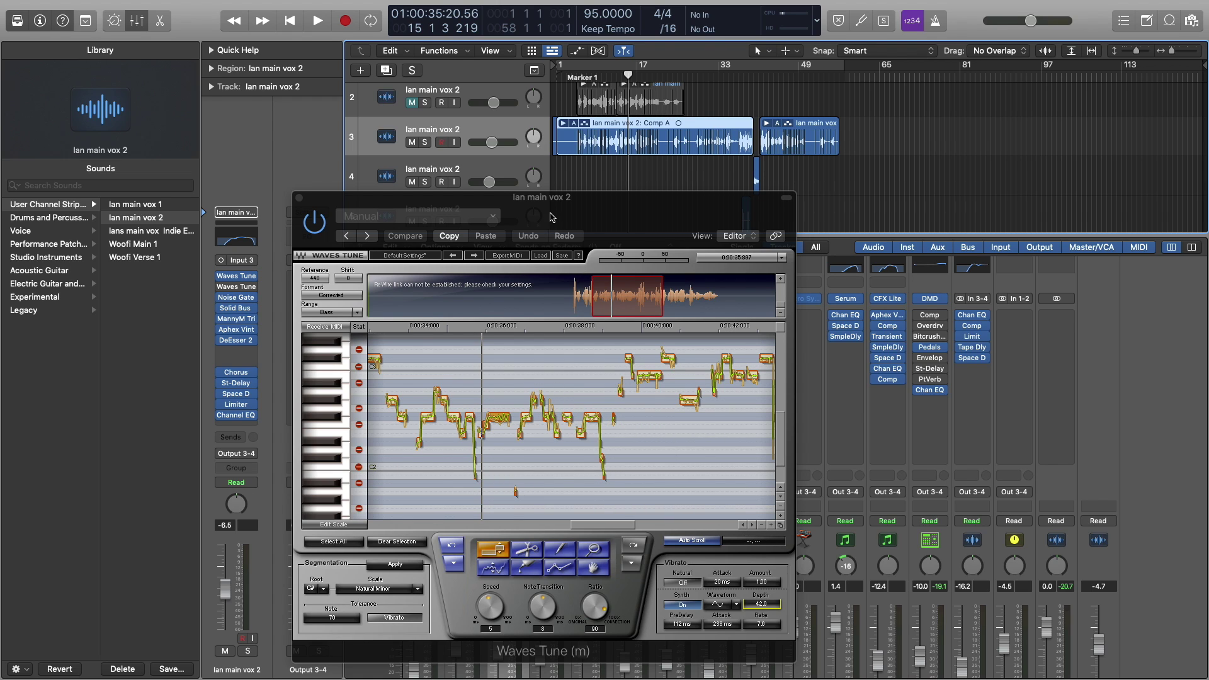
Step: Reposition the Waves Tune window higher and further left over the tracks area
{"action": "left_click_drag", "start_coordinate": [549, 217], "coordinate": [512, 205]}
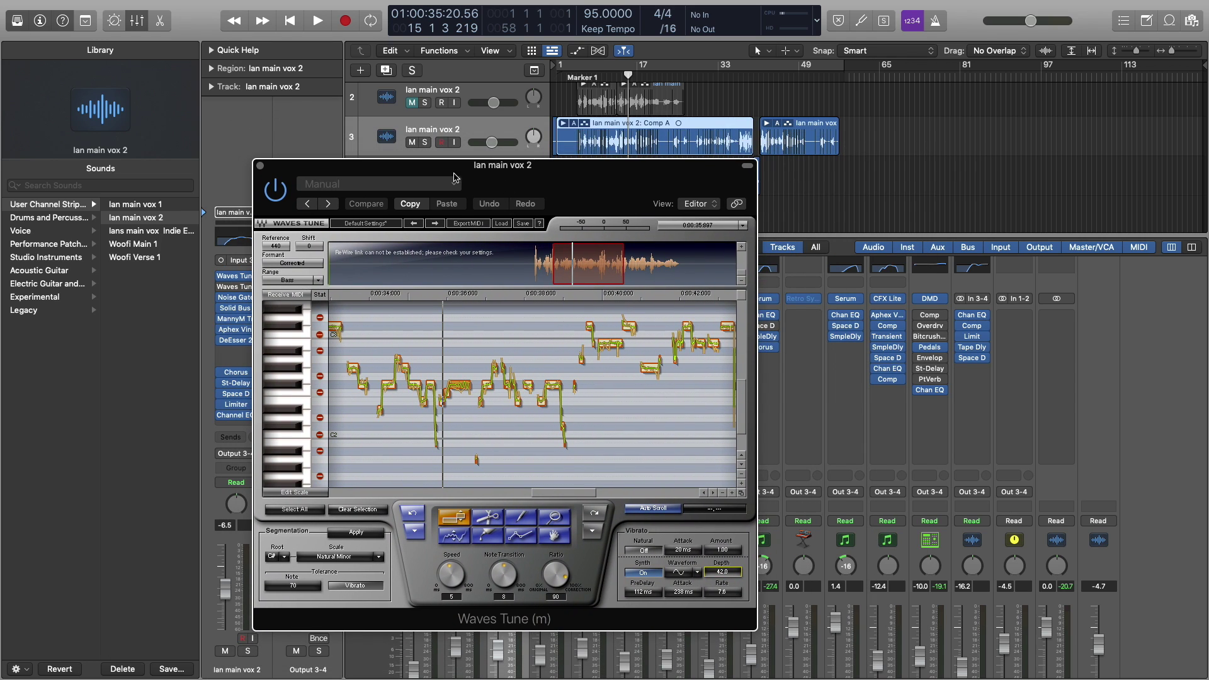